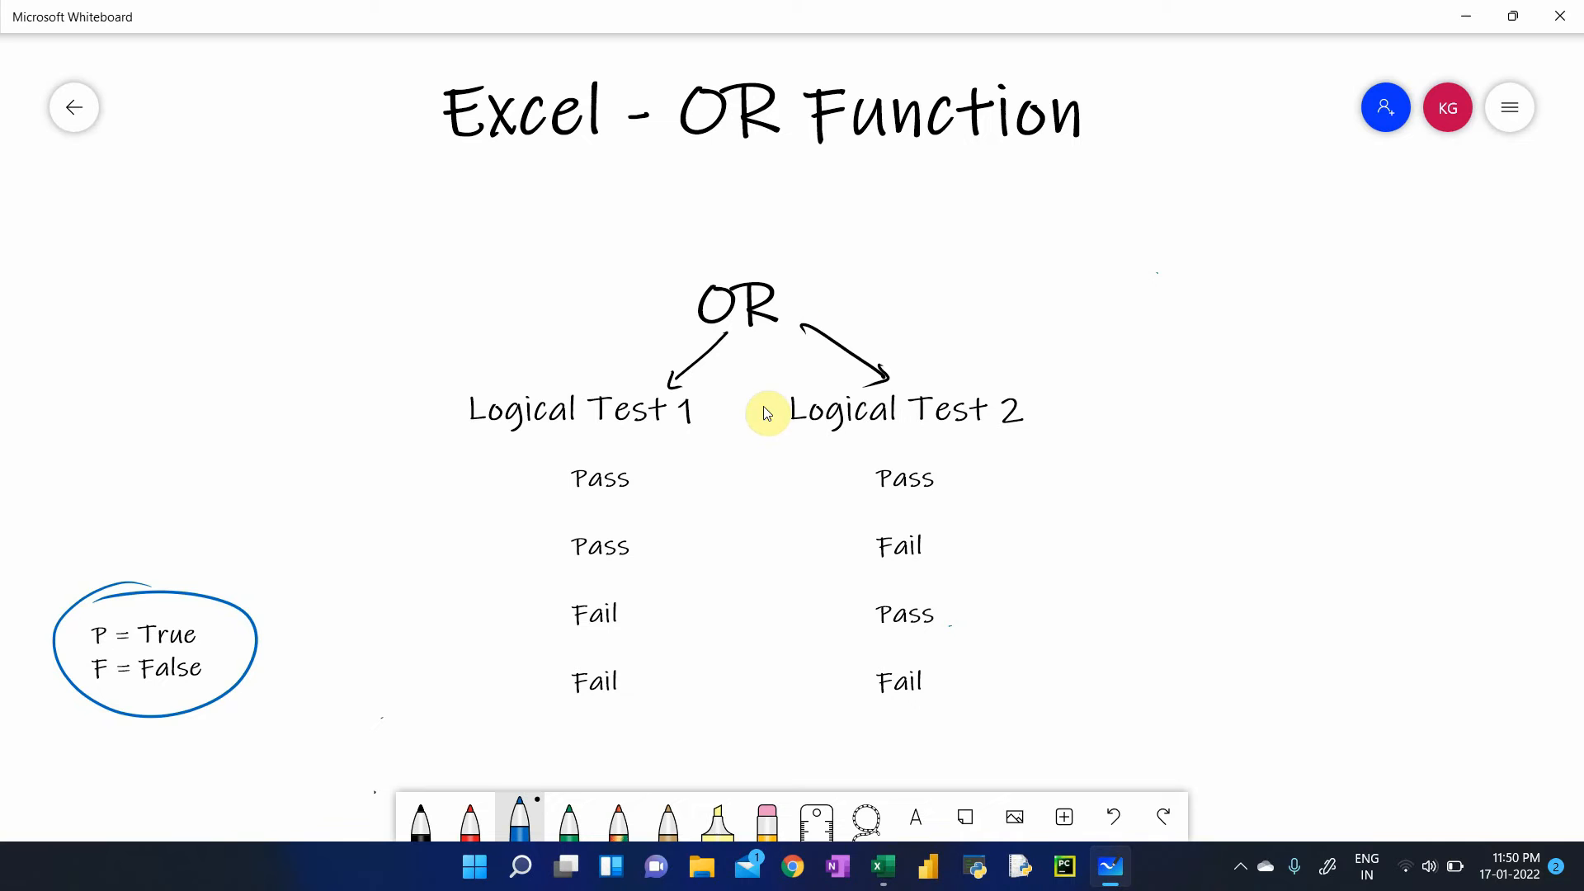
- Annotate OR with an underlined "= Atleast 1" and mark the four test rows "= T", "= T", "= T" and "= F" in blue
{"action": "mouse_move", "coordinate": [835, 302]}
{"action": "left_mouse_down"}
{"action": "mouse_move", "coordinate": [862, 300]}
{"action": "mouse_move", "coordinate": [864, 317]}
{"action": "mouse_move", "coordinate": [923, 304]}
{"action": "mouse_move", "coordinate": [946, 323]}
{"action": "mouse_move", "coordinate": [977, 292]}
{"action": "mouse_move", "coordinate": [1079, 317]}
{"action": "left_mouse_up"}
{"action": "left_click_drag", "start_coordinate": [1066, 293], "coordinate": [1145, 313]}
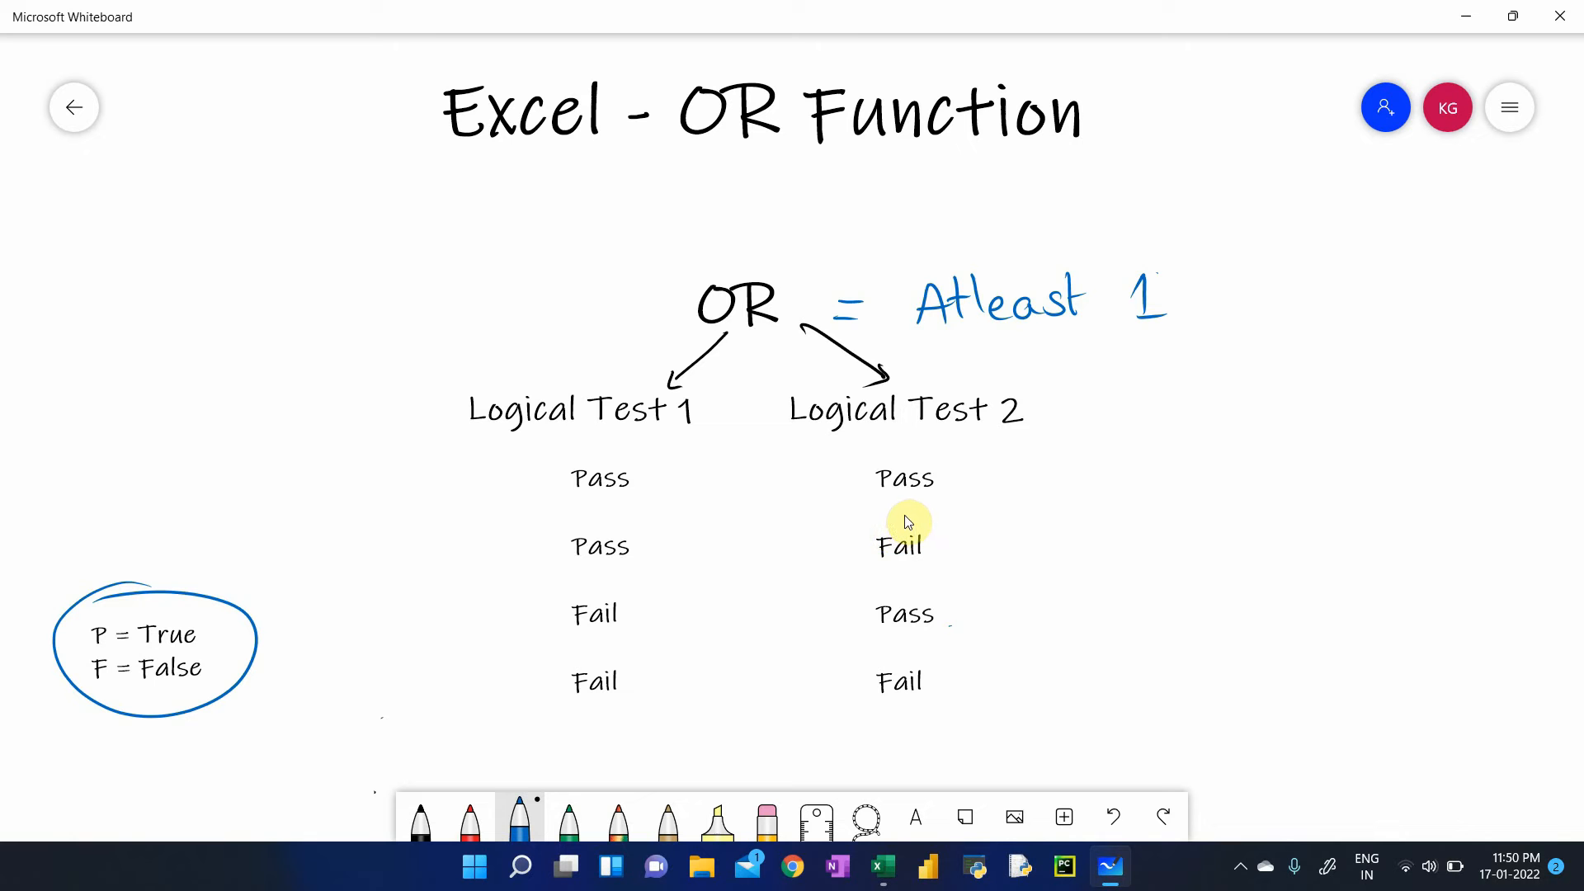
{"action": "left_click_drag", "start_coordinate": [1012, 477], "coordinate": [1036, 476]}
{"action": "left_click_drag", "start_coordinate": [1023, 488], "coordinate": [1145, 449]}
{"action": "mouse_move", "coordinate": [1010, 550]}
{"action": "left_mouse_down"}
{"action": "mouse_move", "coordinate": [1111, 538]}
{"action": "mouse_move", "coordinate": [1084, 570]}
{"action": "left_mouse_up"}
{"action": "left_click_drag", "start_coordinate": [937, 360], "coordinate": [1104, 351]}
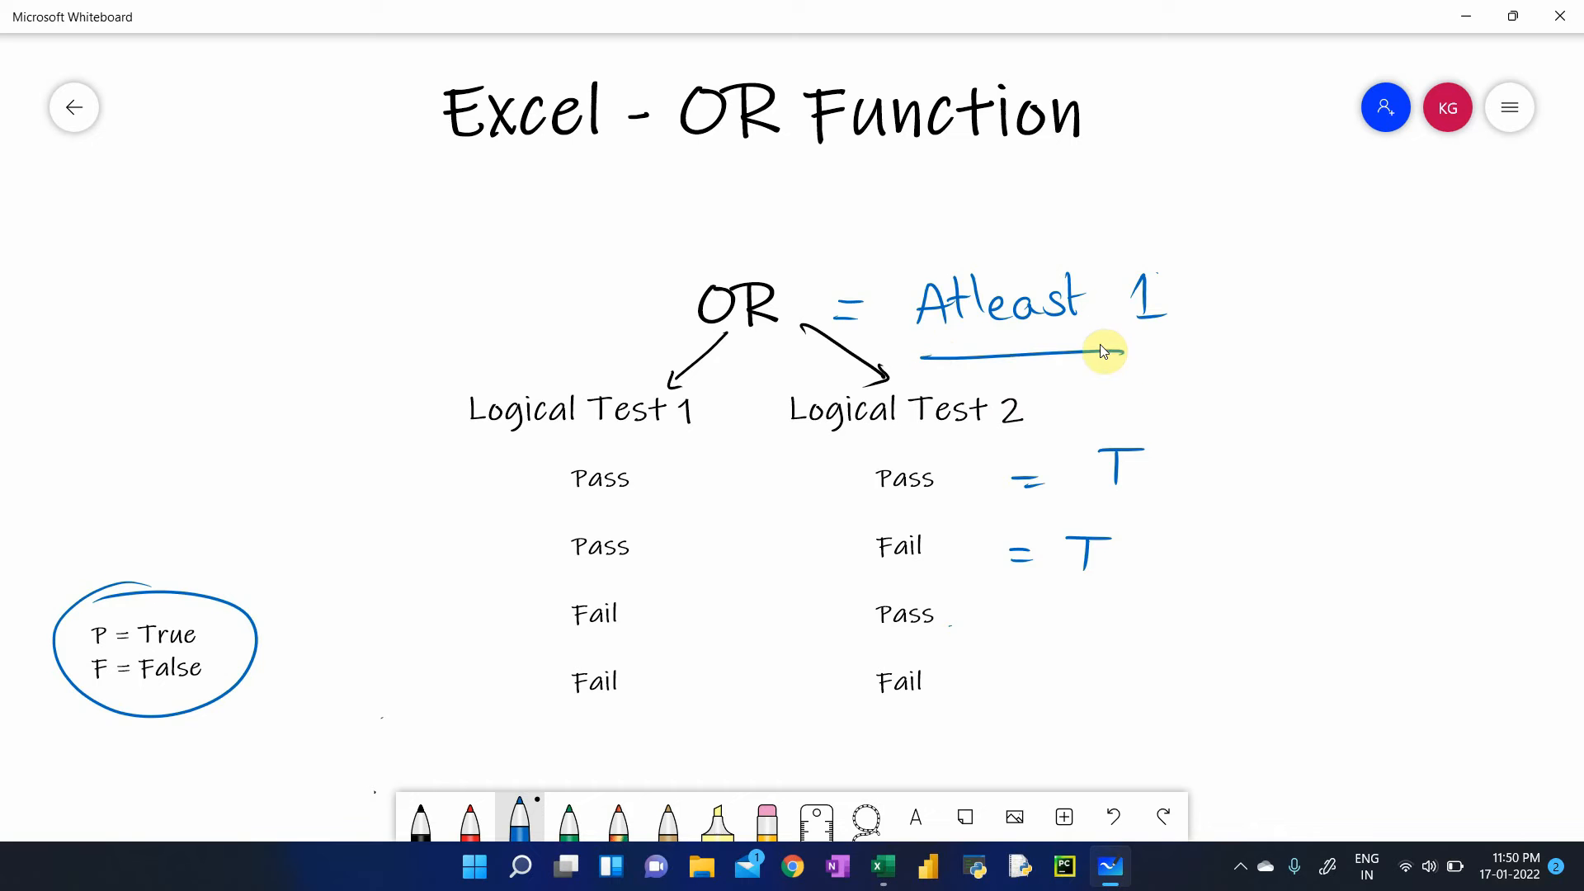
{"action": "left_click_drag", "start_coordinate": [1004, 618], "coordinate": [1023, 616]}
{"action": "mouse_move", "coordinate": [1002, 629]}
{"action": "left_mouse_down"}
{"action": "mouse_move", "coordinate": [1091, 632]}
{"action": "mouse_move", "coordinate": [1115, 593]}
{"action": "left_mouse_up"}
{"action": "left_click_drag", "start_coordinate": [1003, 686], "coordinate": [1109, 689]}
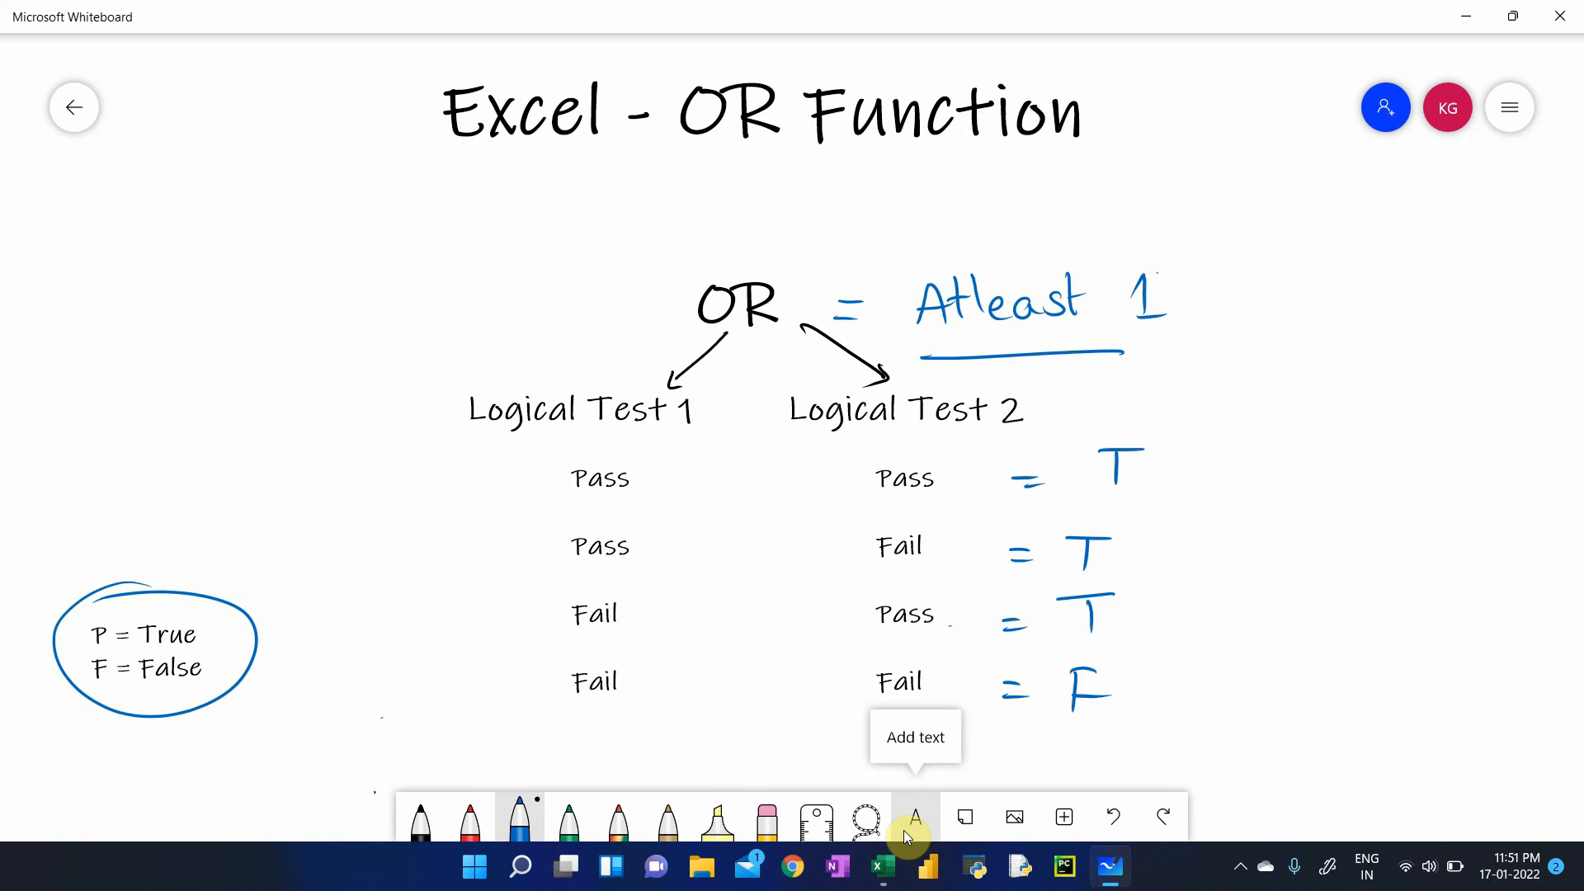
- Switch to the OR Function workbook in Excel and open the Basic Example sheet
{"action": "key", "text": "alt+Tab"}
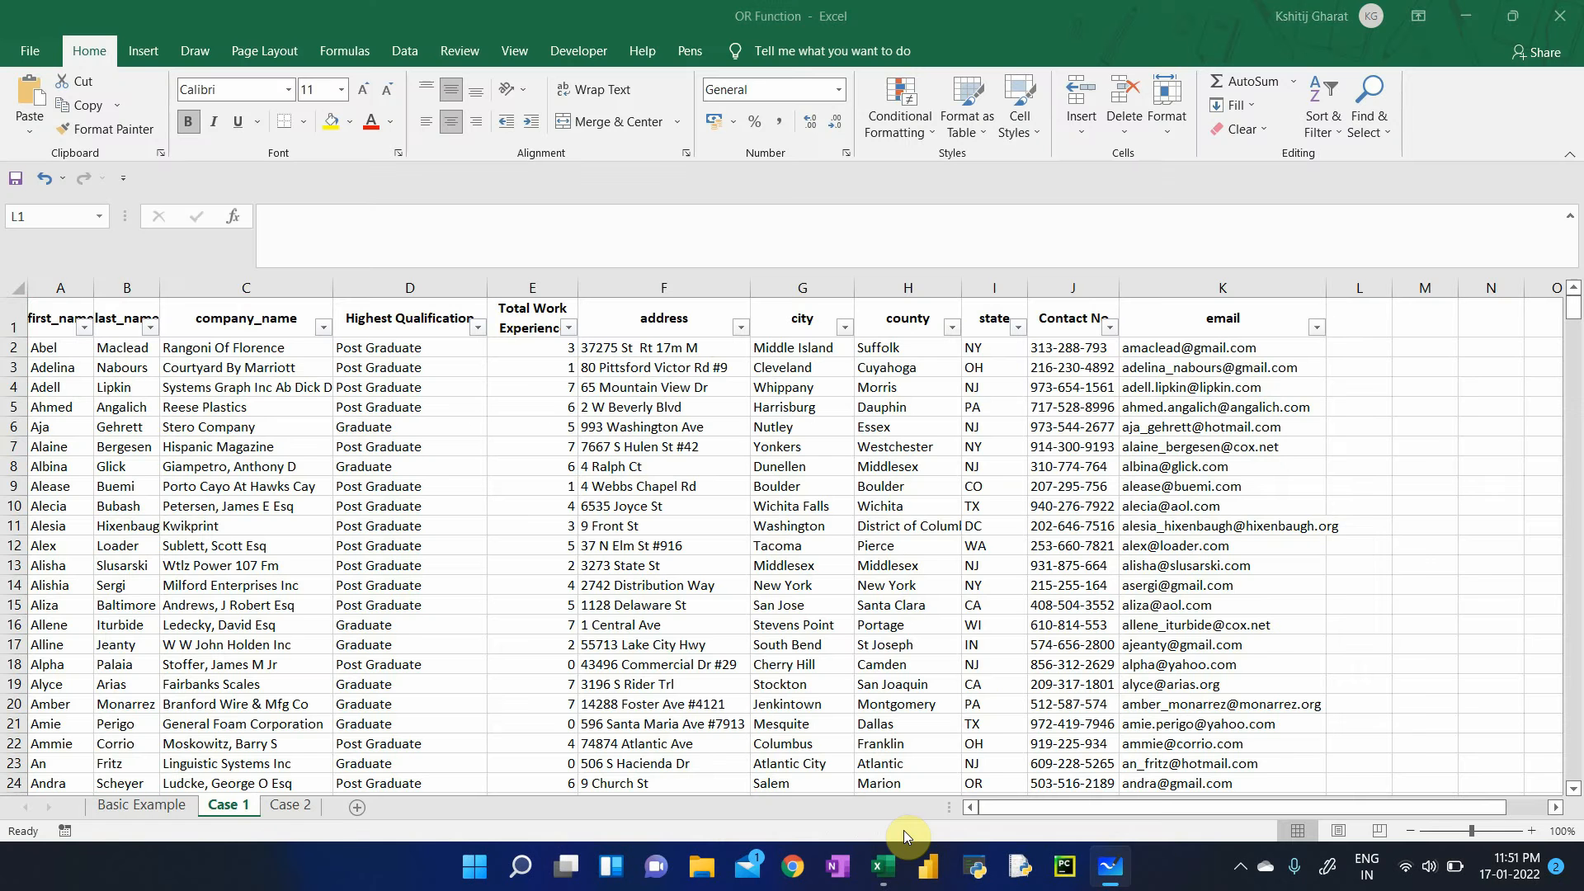
{"action": "key", "text": "ctrl+Page_Up"}
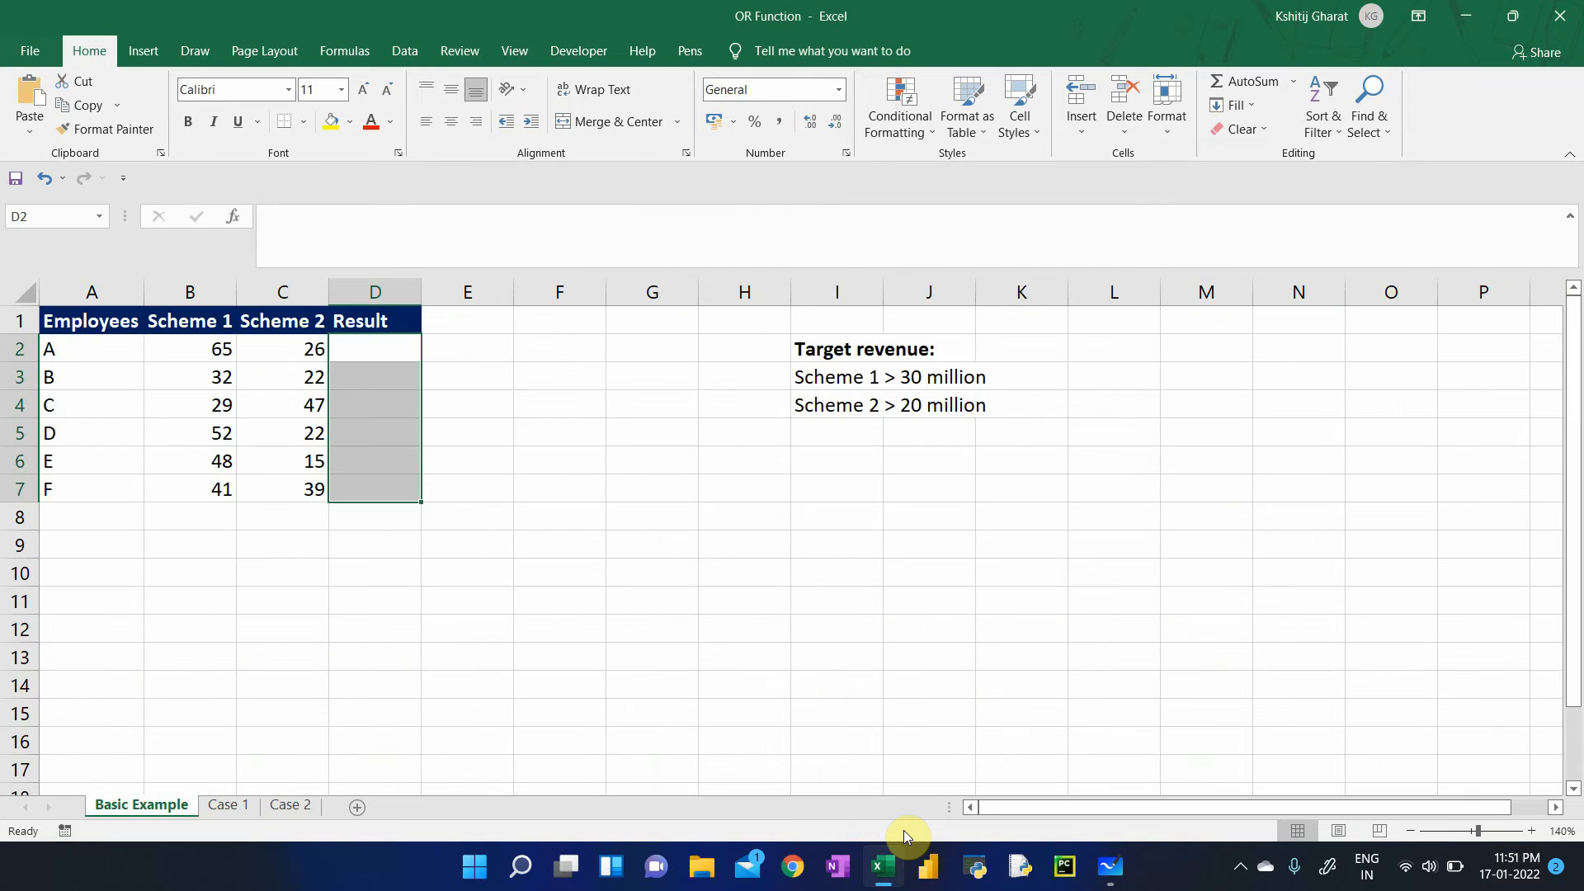
{"action": "key", "text": "Up"}
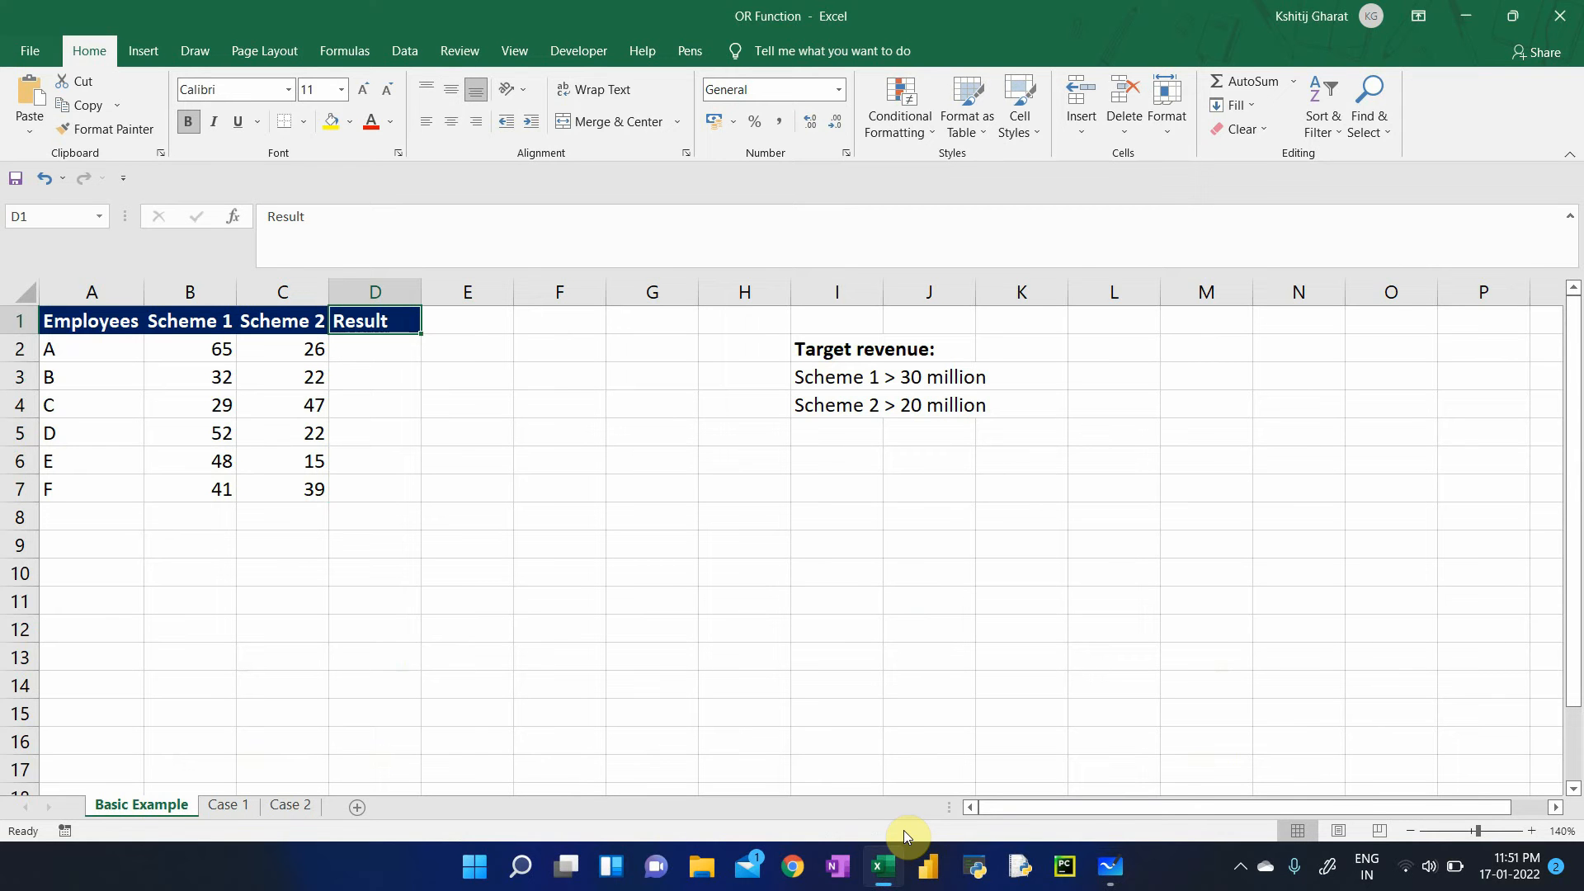
- Enter =OR(B2>=60,C2>=40) in cell D2 as the Result for employee A
{"action": "key", "text": "Down"}
{"action": "type", "text": "=or("}
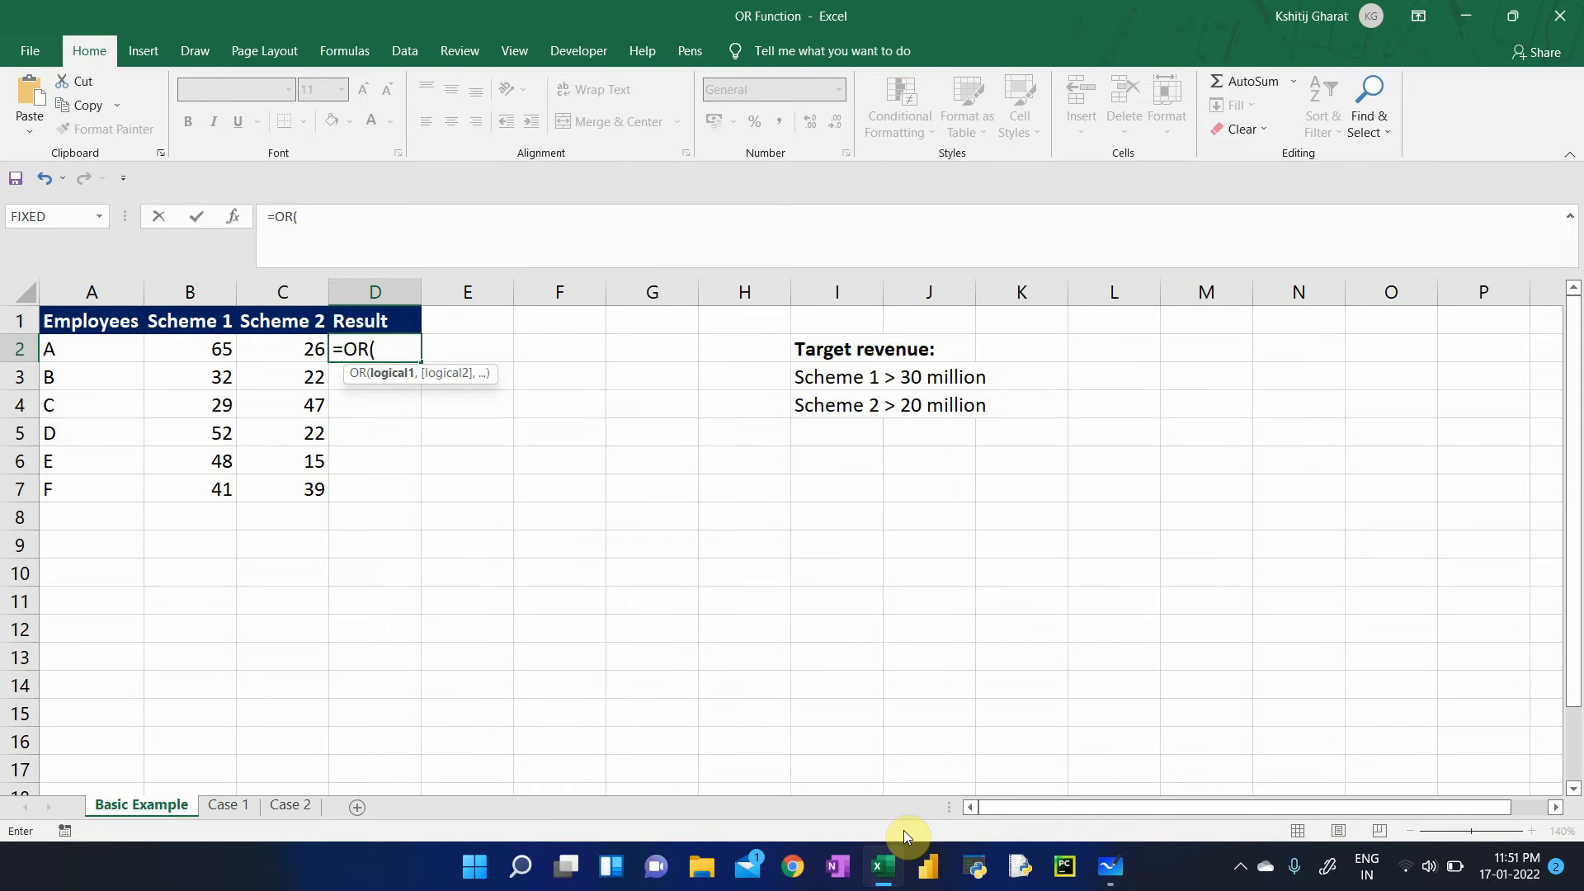
{"action": "key", "text": "Left"}
{"action": "key", "text": "Left"}
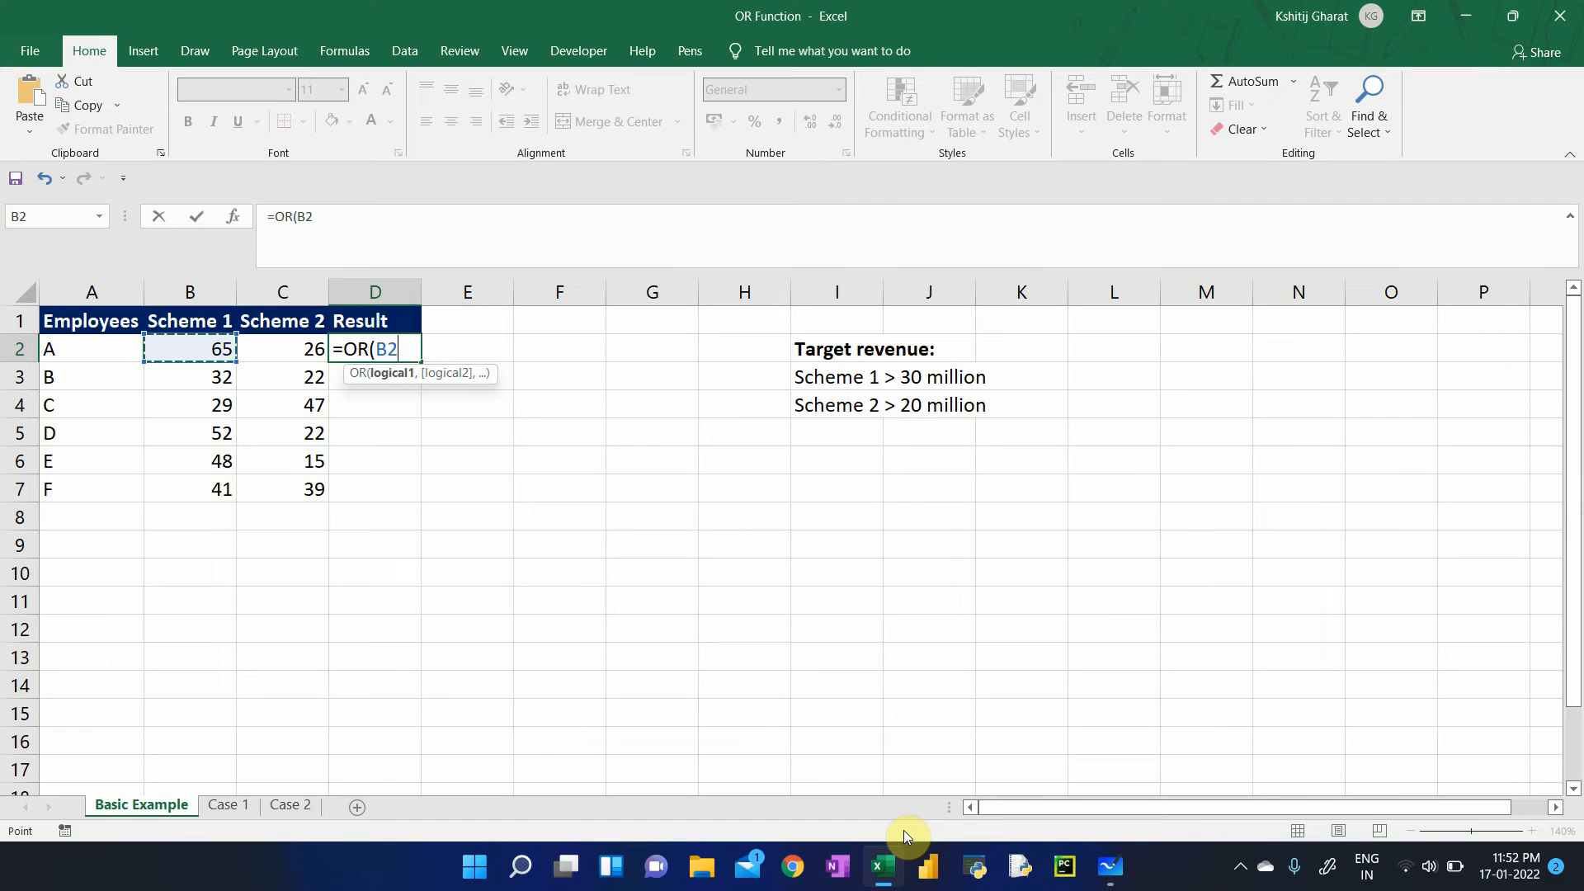
{"action": "type", "text": ">=60,"}
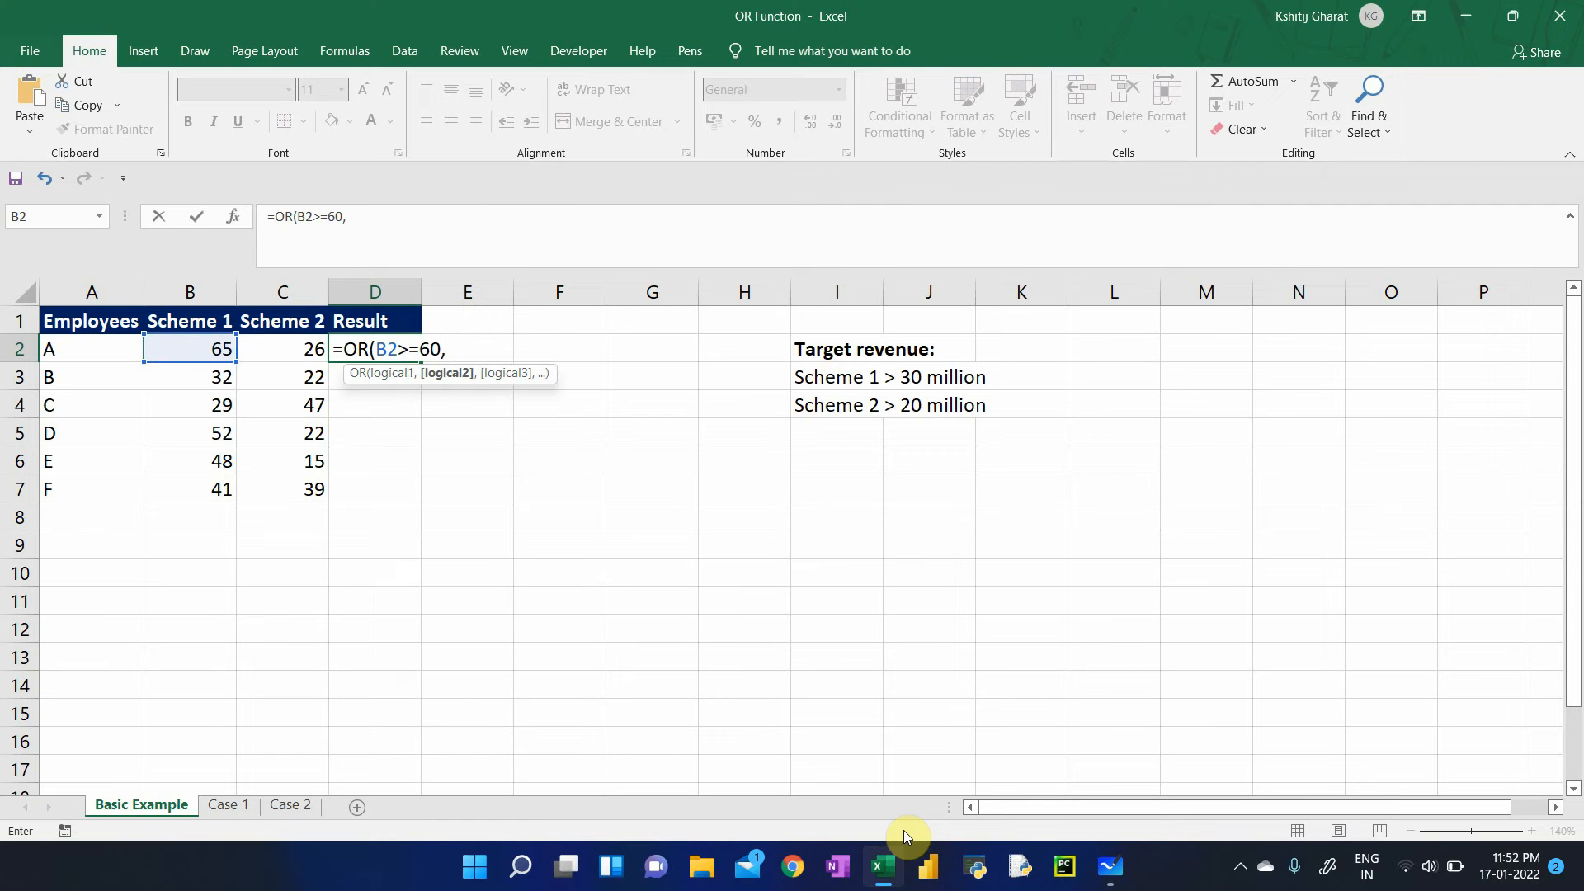
{"action": "key", "text": "Left"}
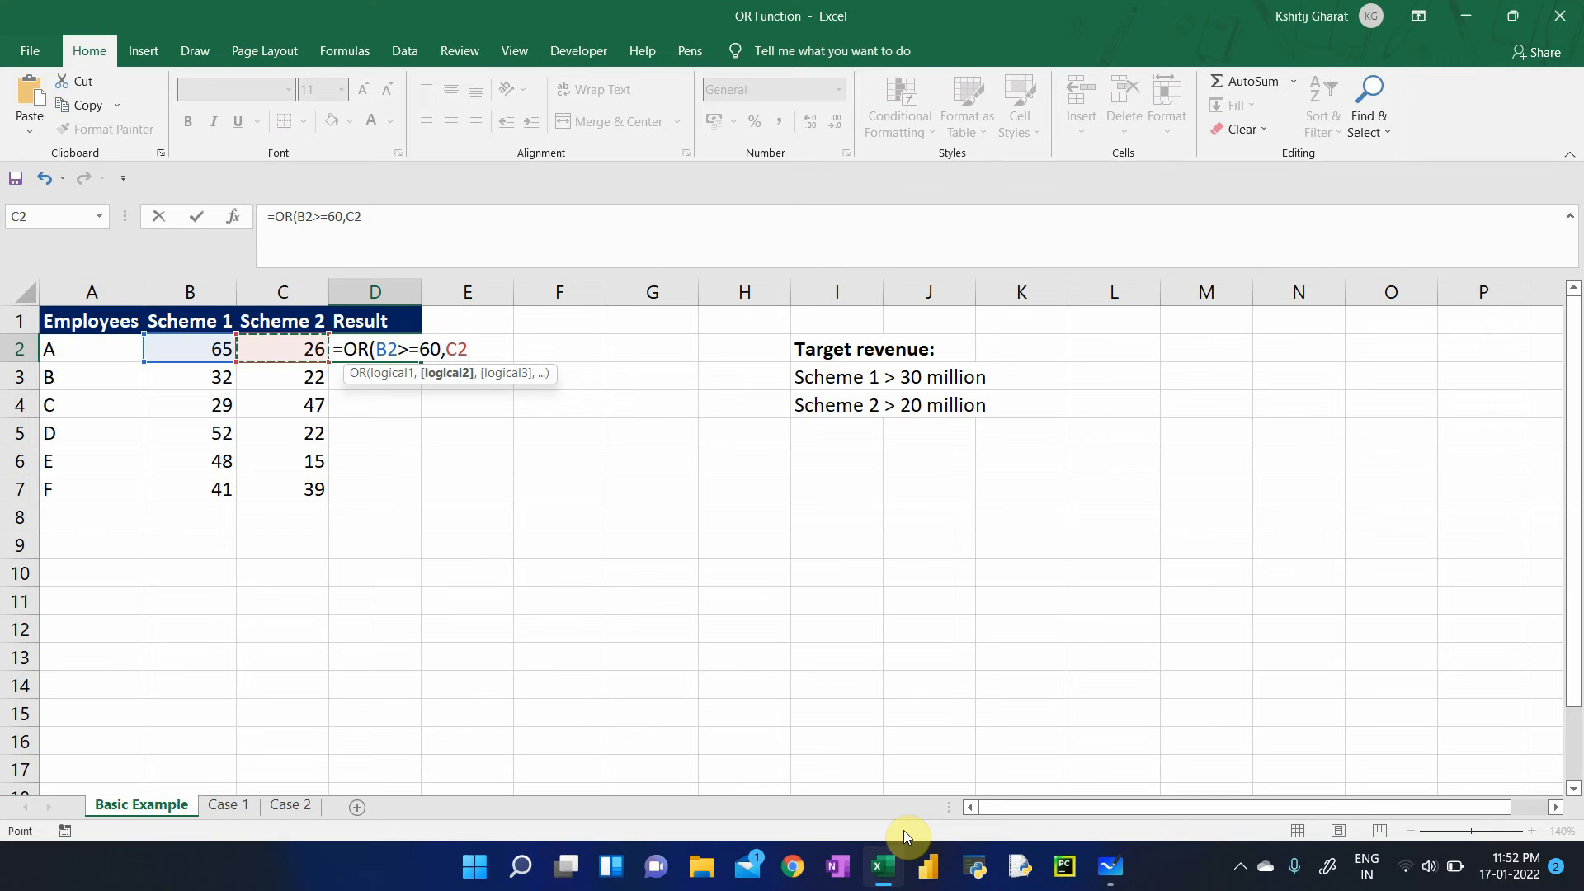
{"action": "type", "text": ">=40"}
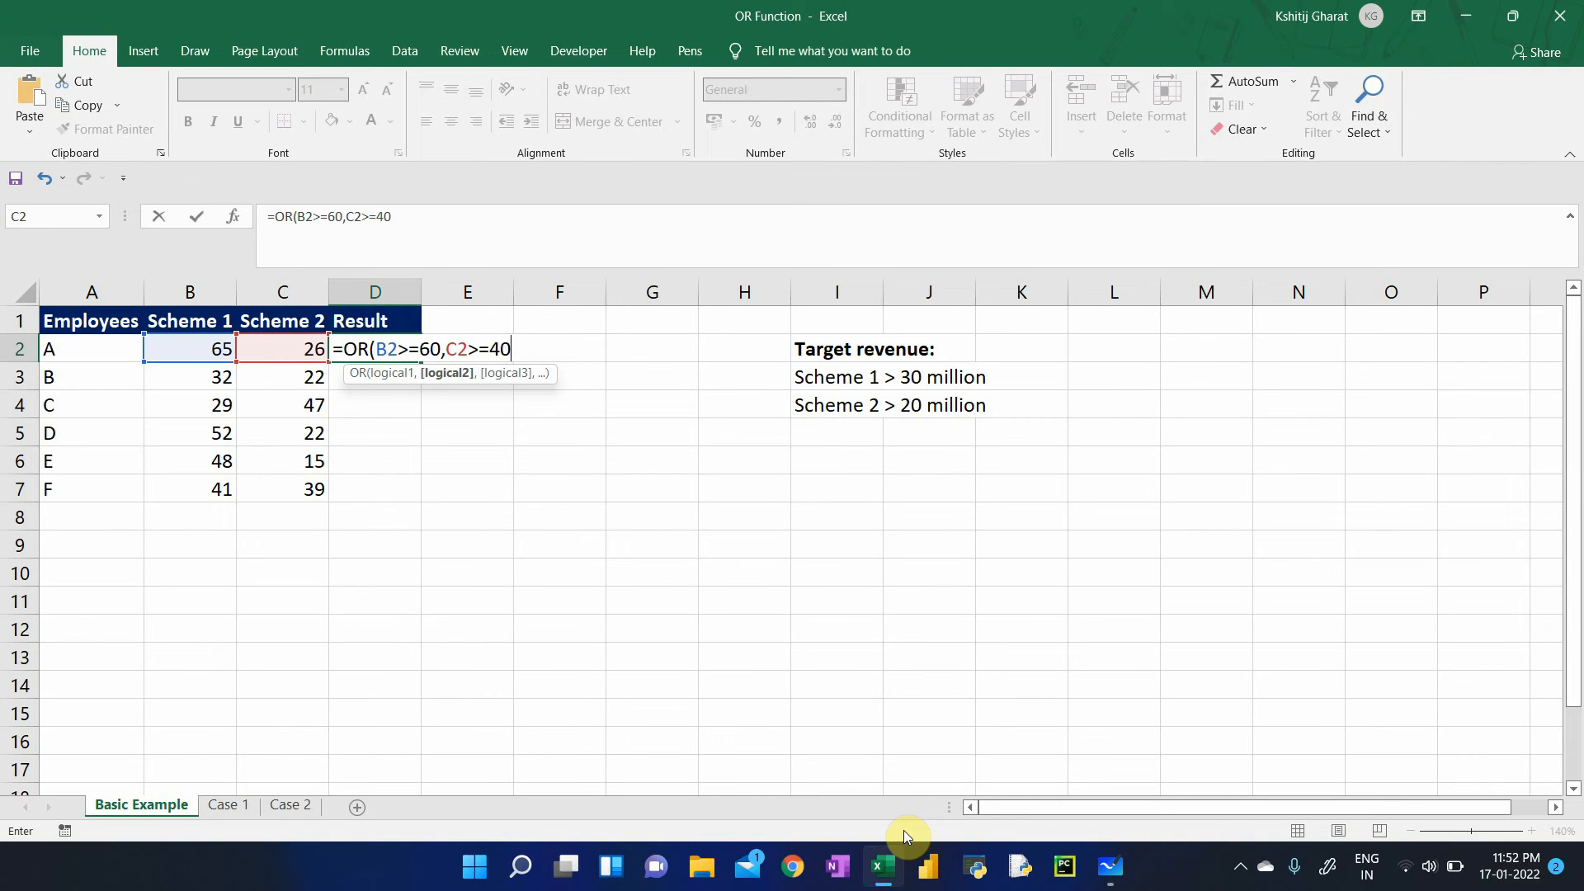
{"action": "key", "text": "Return"}
- Copy the OR formula from D2 down through D7 and check the results for the first three employees
{"action": "key", "text": "Up"}
{"action": "key", "text": "shift+Down"}
{"action": "key", "text": "shift+Down"}
{"action": "key", "text": "shift+Down"}
{"action": "key", "text": "shift+Down"}
{"action": "key", "text": "shift+Down"}
{"action": "key", "text": "shift+Down"}
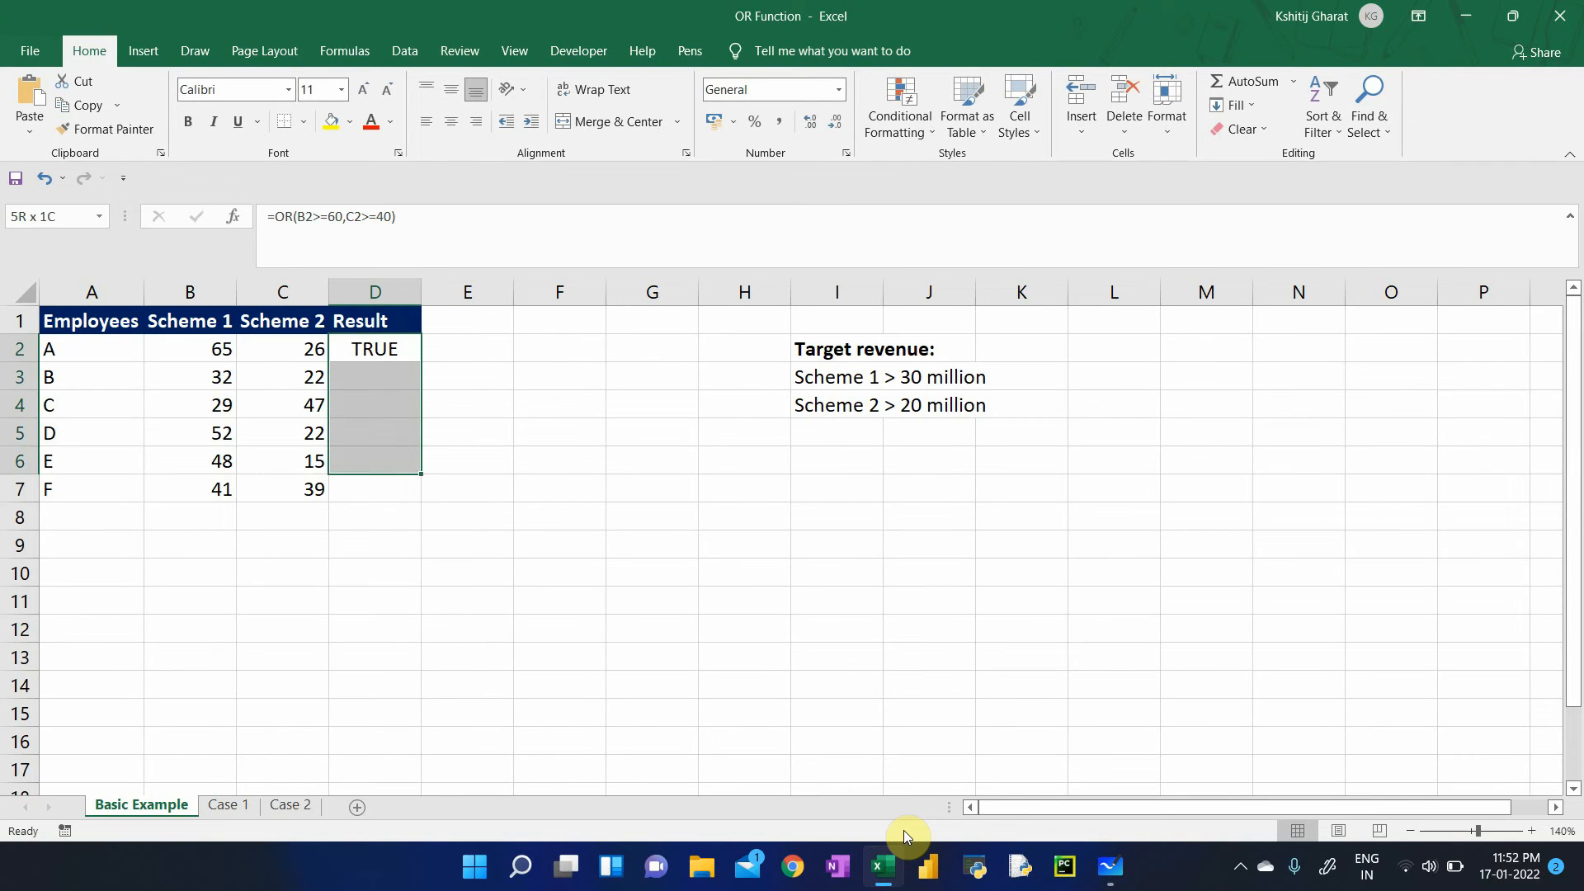
{"action": "key", "text": "shift+Up"}
{"action": "key", "text": "ctrl+d"}
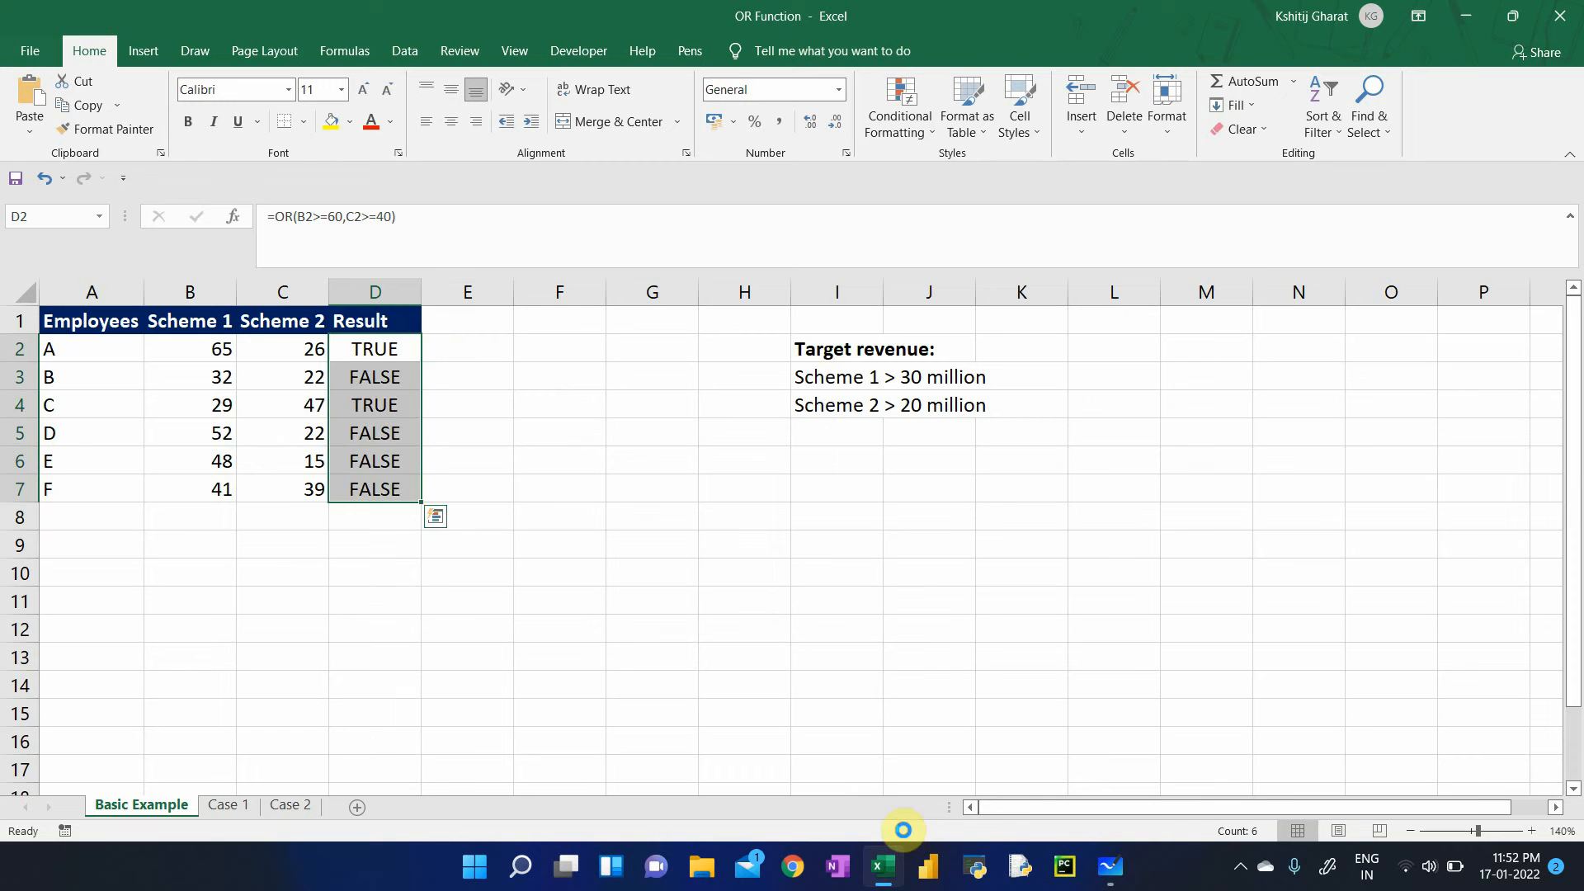
{"action": "key", "text": "Down"}
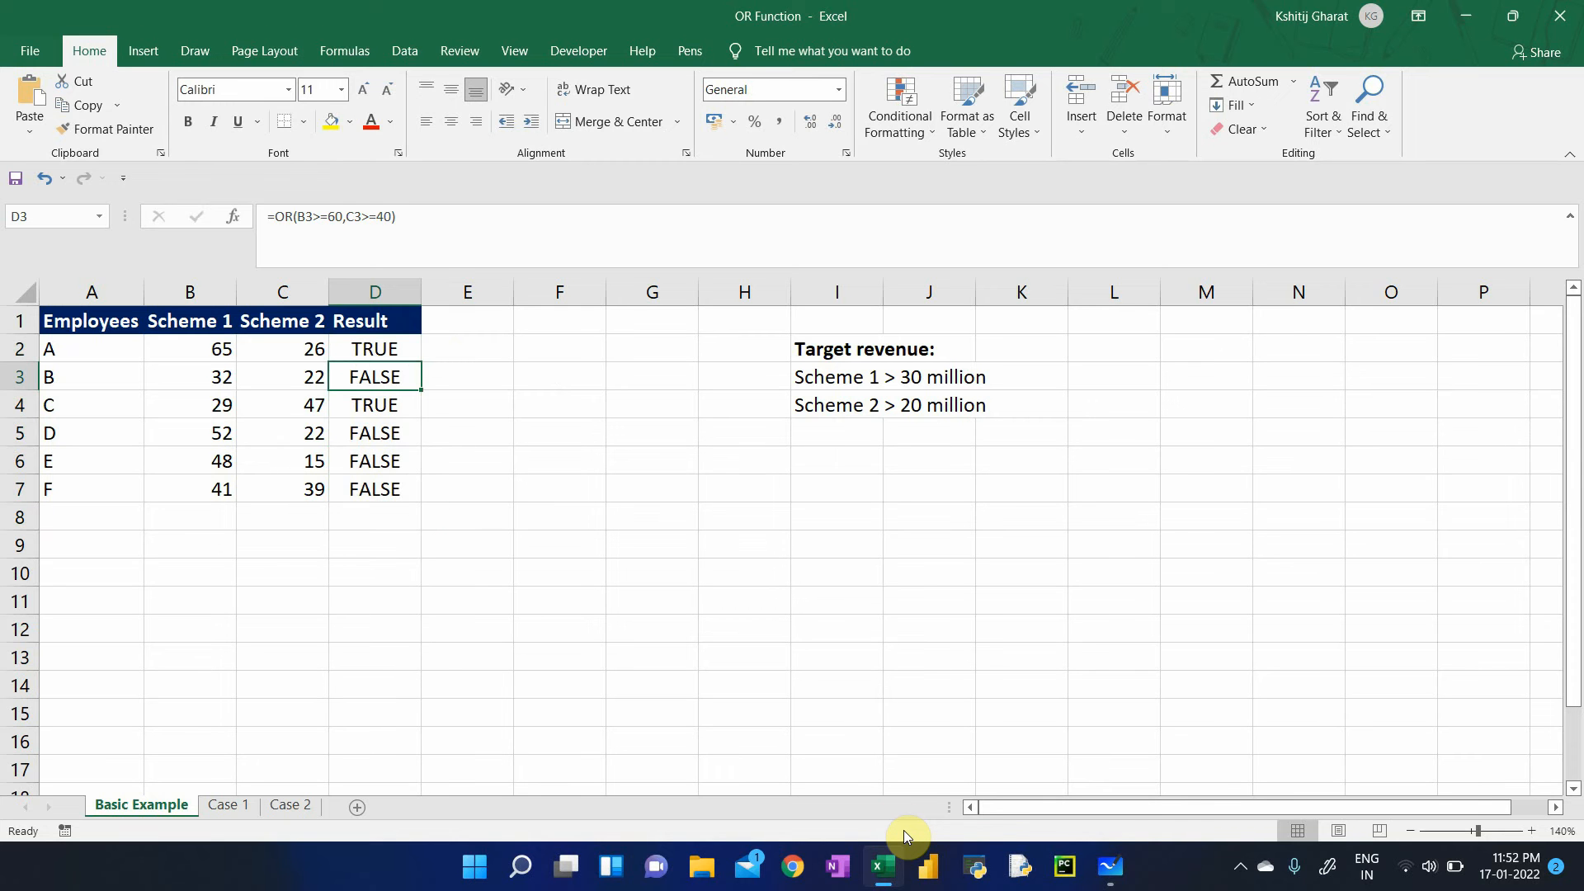
{"action": "key", "text": "Up"}
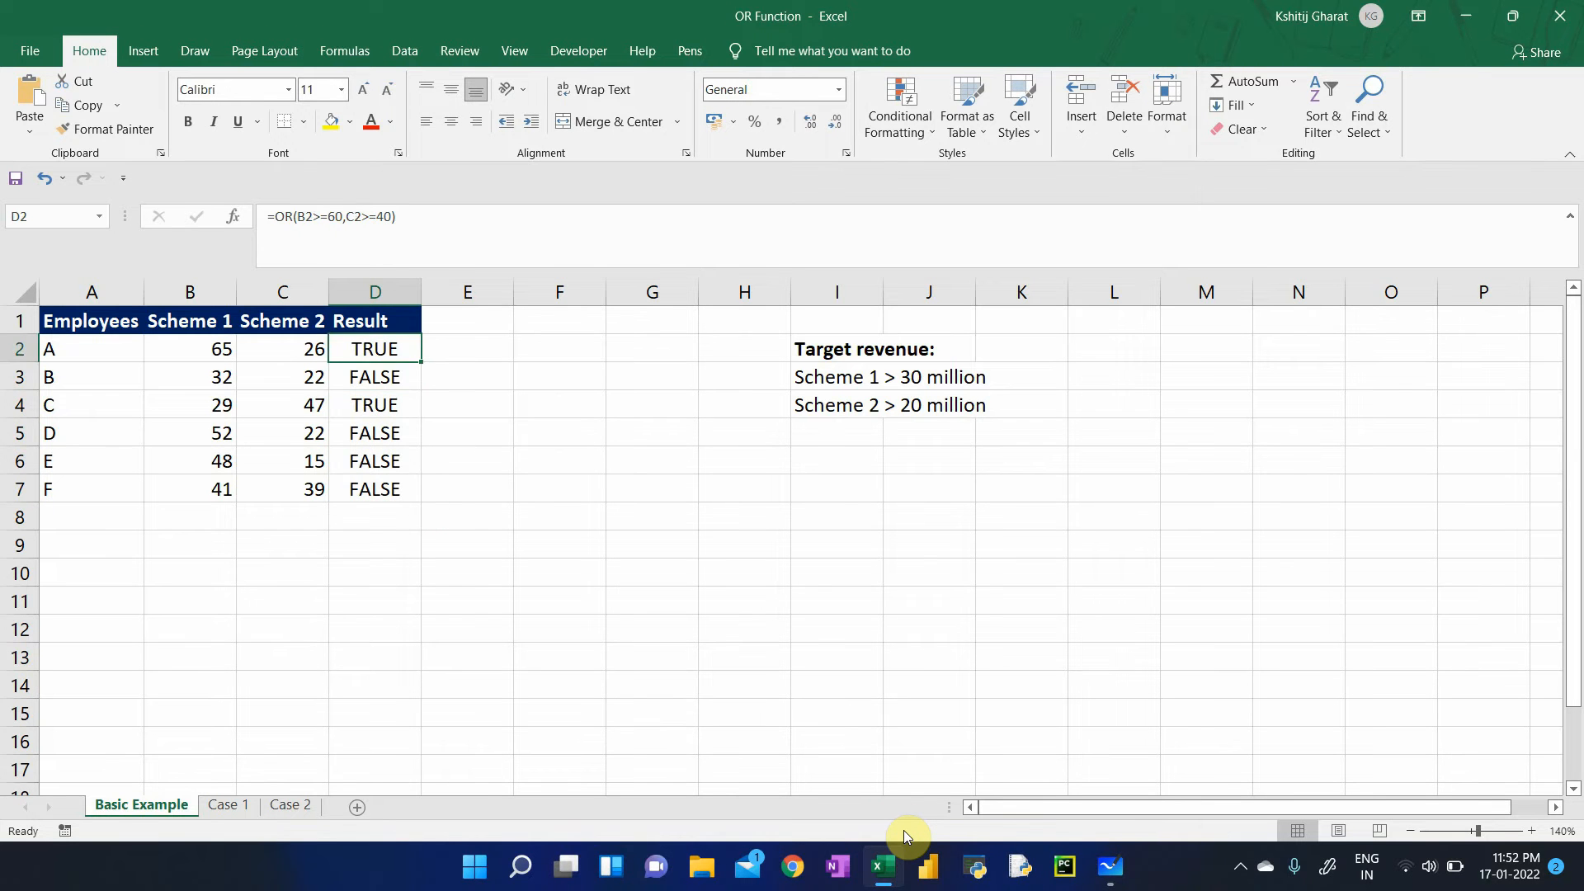
{"action": "key", "text": "Down"}
{"action": "key", "text": "Down"}
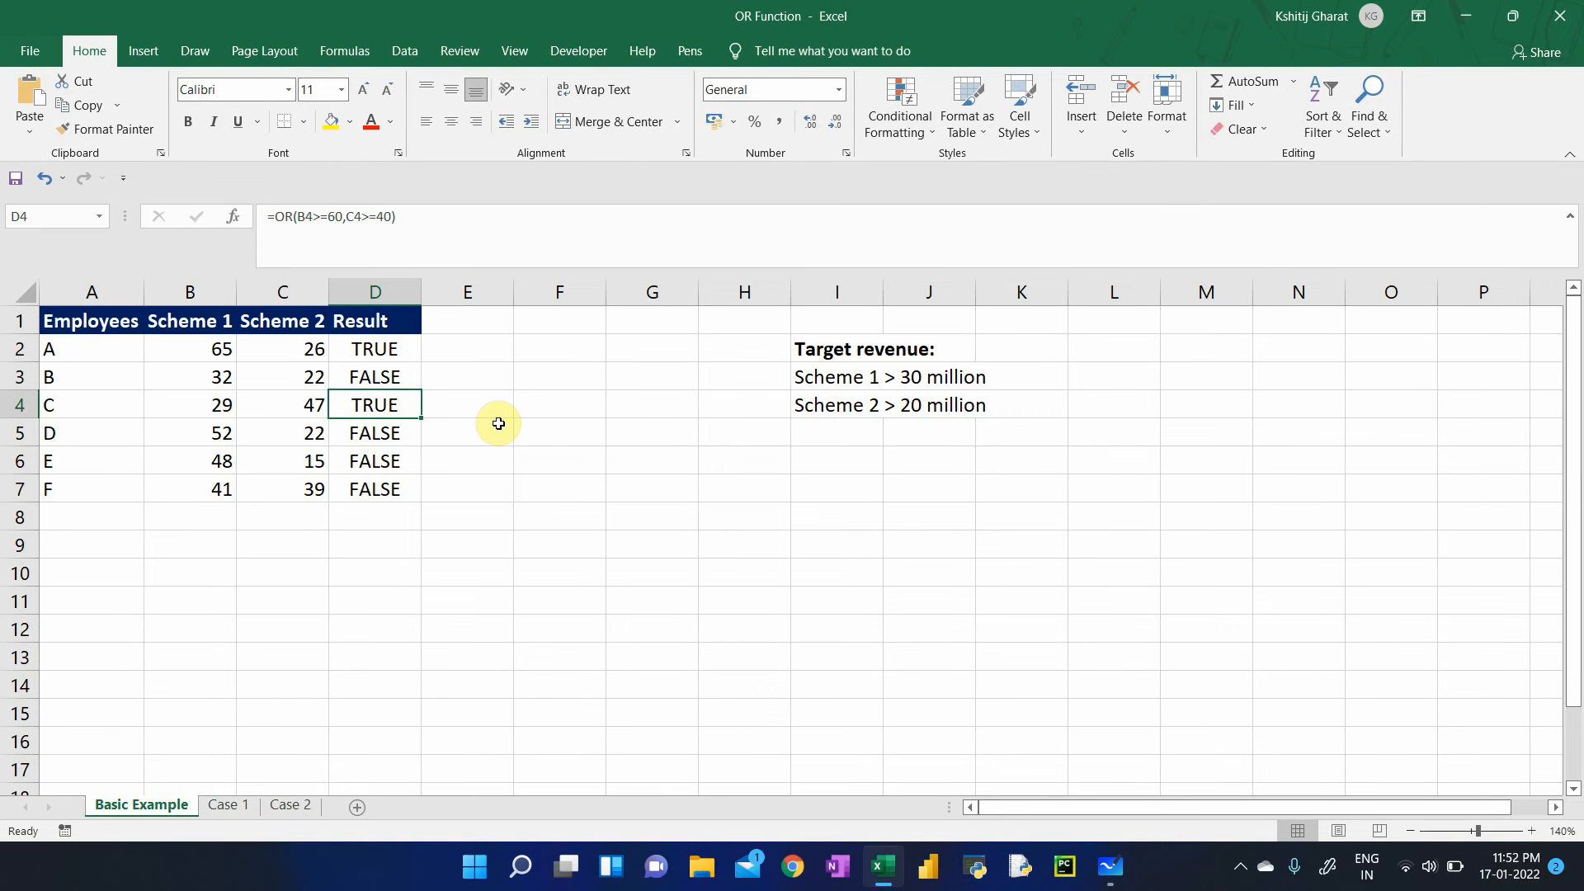
- Open the Case 1 sheet and examine the Highest Qualification and Total Work Experience columns
{"action": "key", "text": "ctrl+Page_Down"}
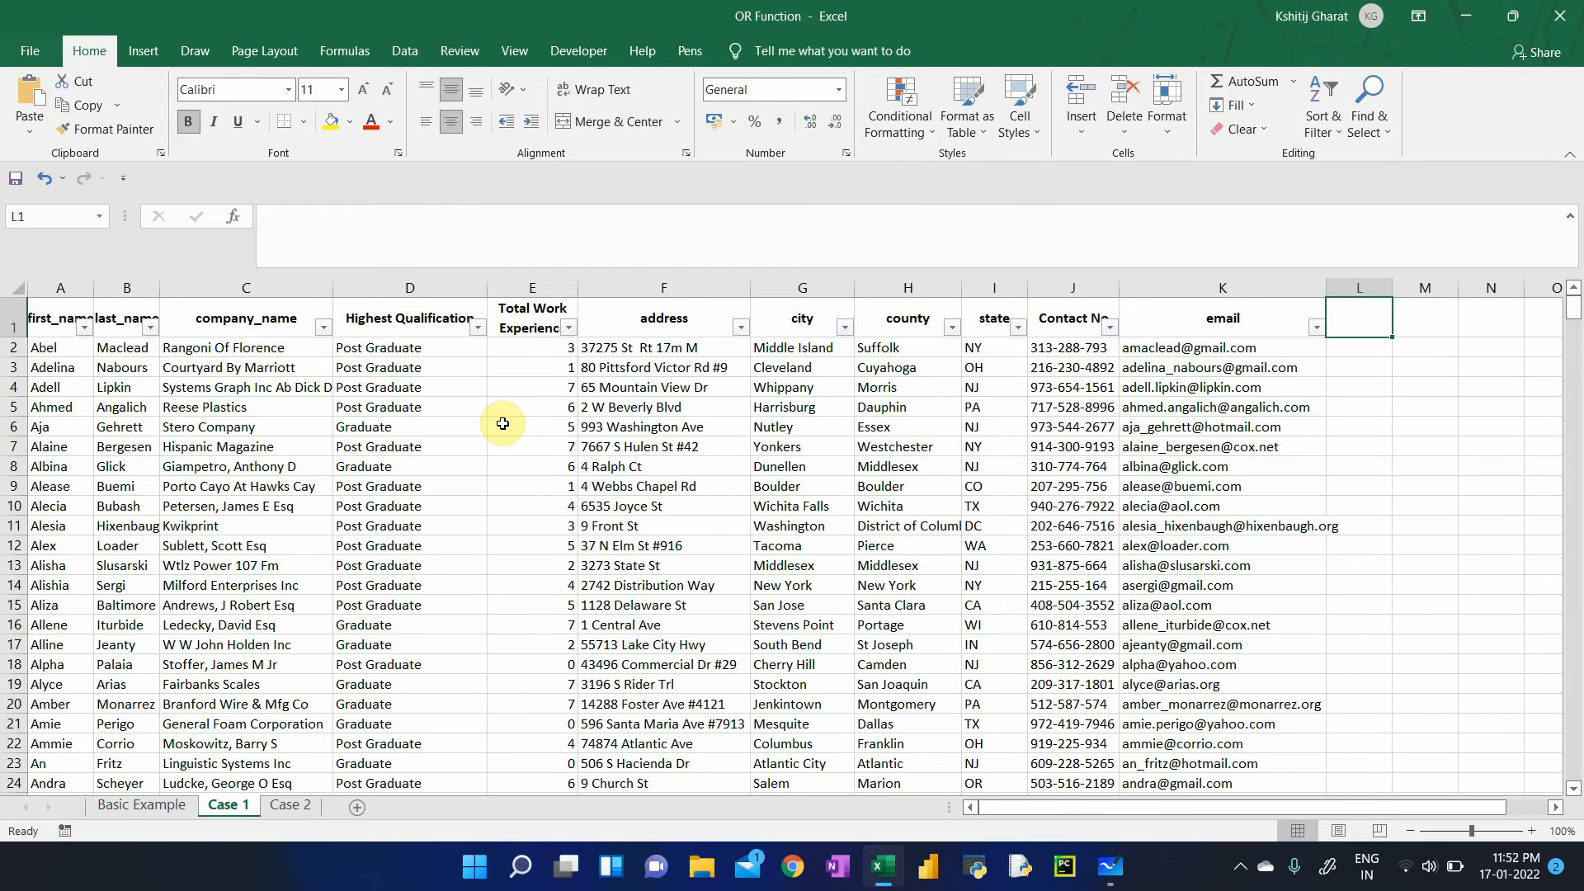
{"action": "key", "text": "Left"}
{"action": "key", "text": "Left"}
{"action": "key", "text": "Left"}
{"action": "key", "text": "Left"}
{"action": "key", "text": "Left"}
{"action": "key", "text": "Left"}
{"action": "key", "text": "Left"}
{"action": "key", "text": "Left"}
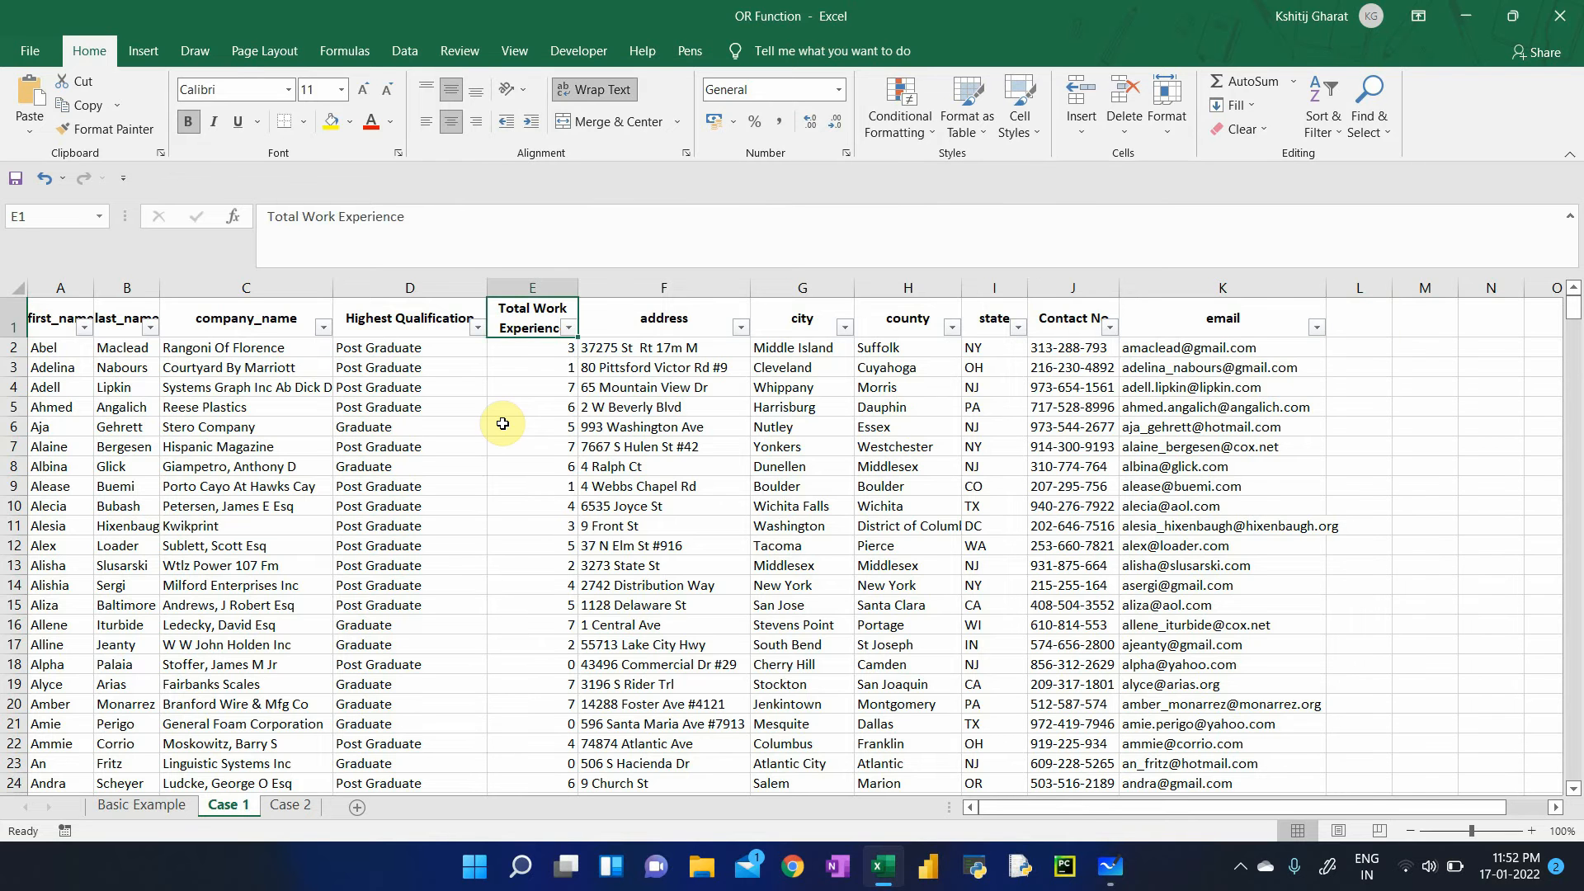
{"action": "key", "text": "Down"}
{"action": "key", "text": "Down"}
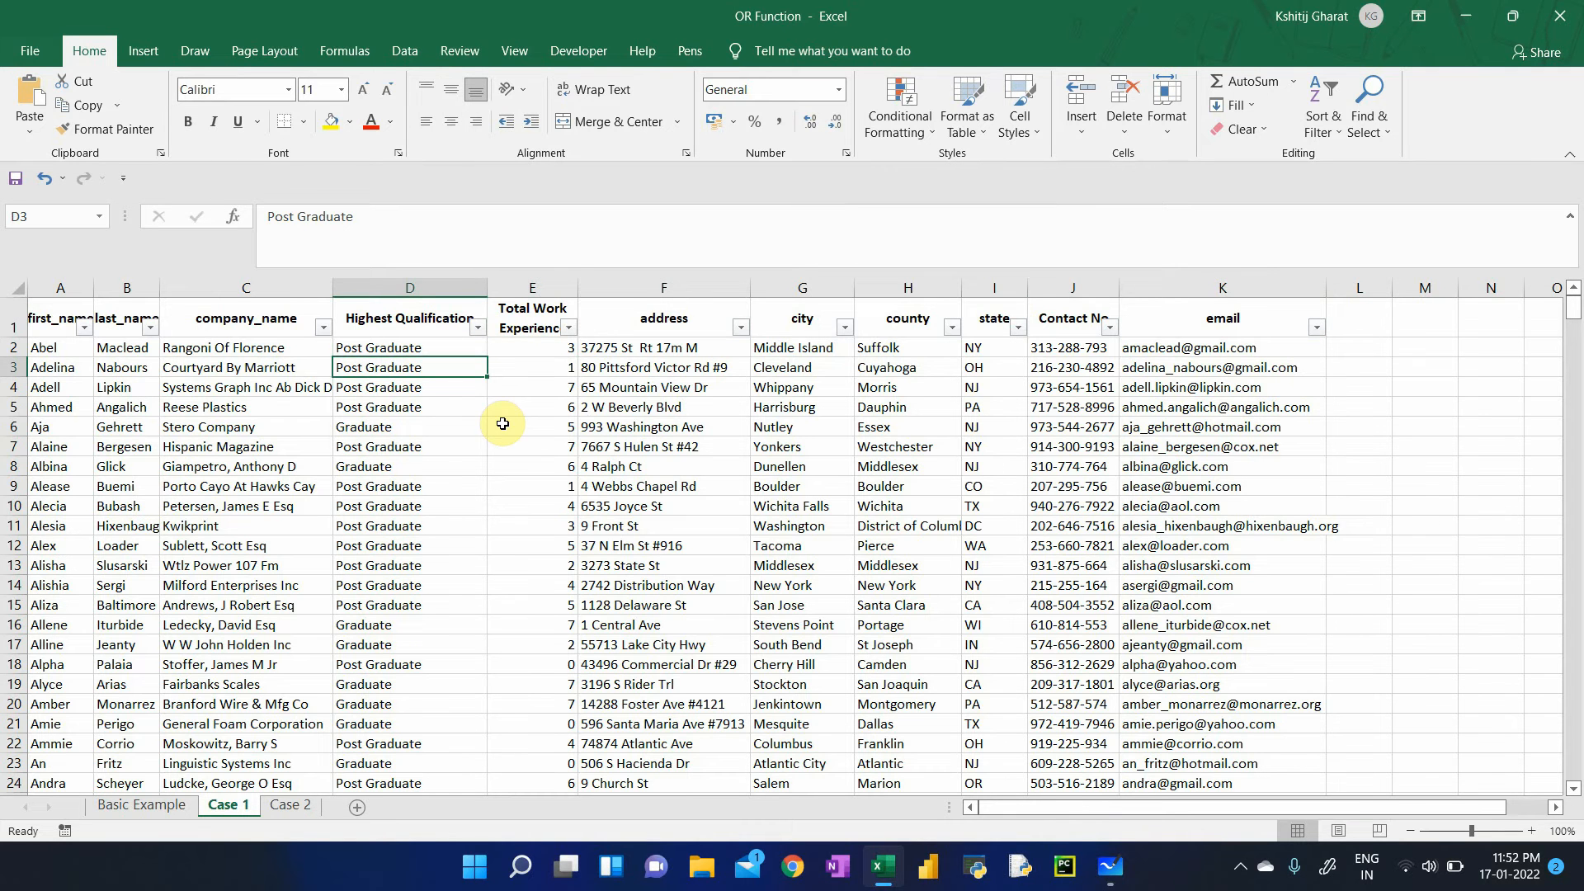
{"action": "key", "text": "Down"}
{"action": "key", "text": "Right"}
{"action": "key", "text": "Up"}
{"action": "key", "text": "Up"}
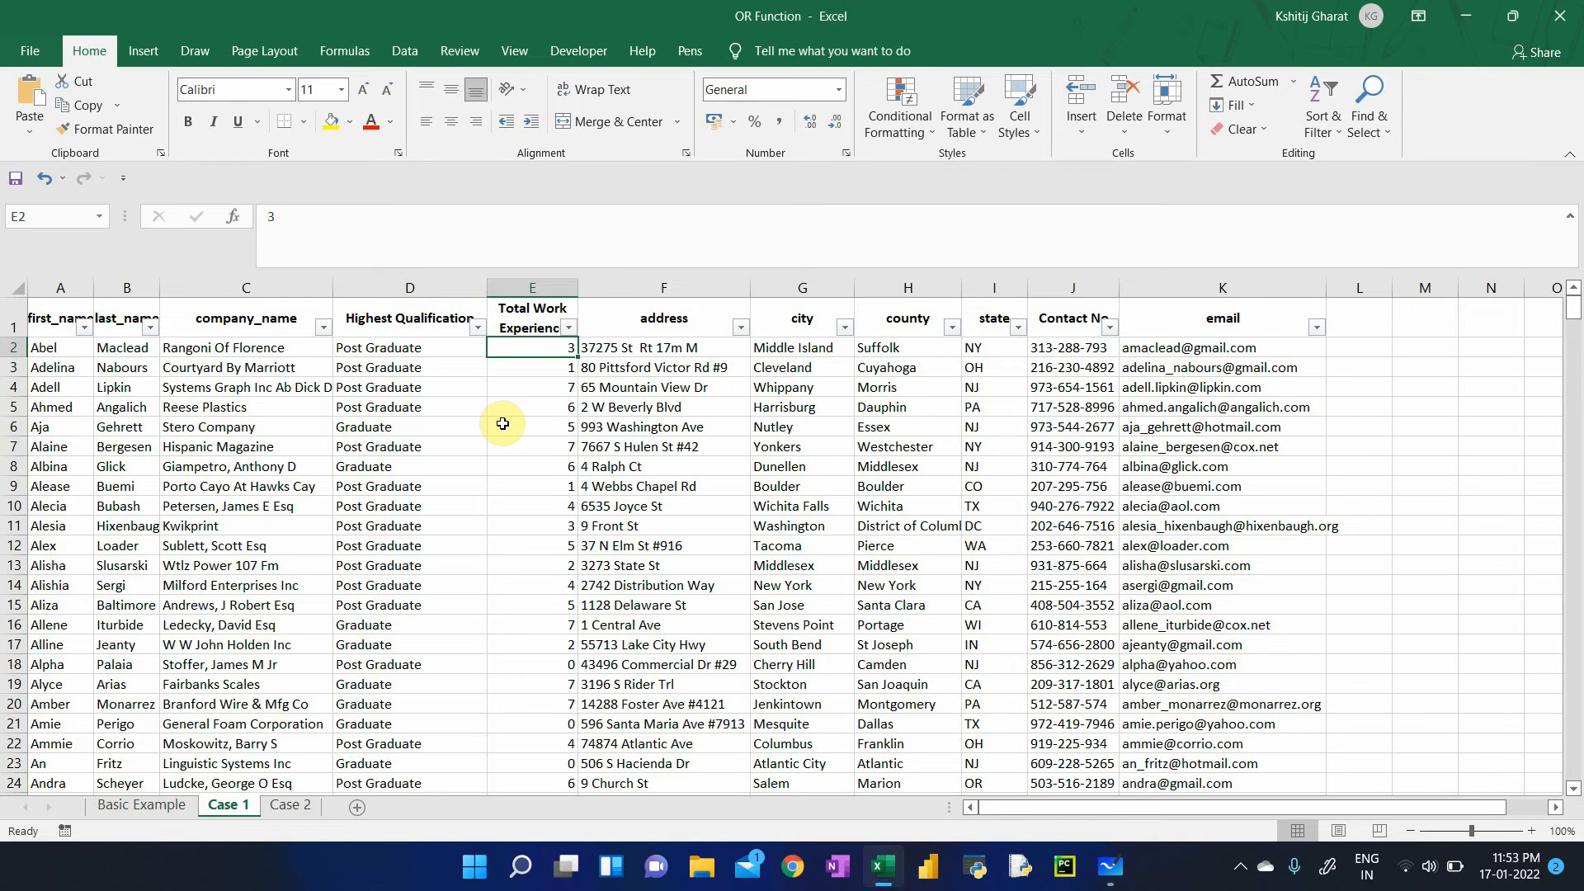
- Select the first_name data from A2 to the last record to gauge the list's extent, and return to the header
{"action": "key", "text": "Left"}
{"action": "key", "text": "Left"}
{"action": "key", "text": "Left"}
{"action": "key", "text": "Left"}
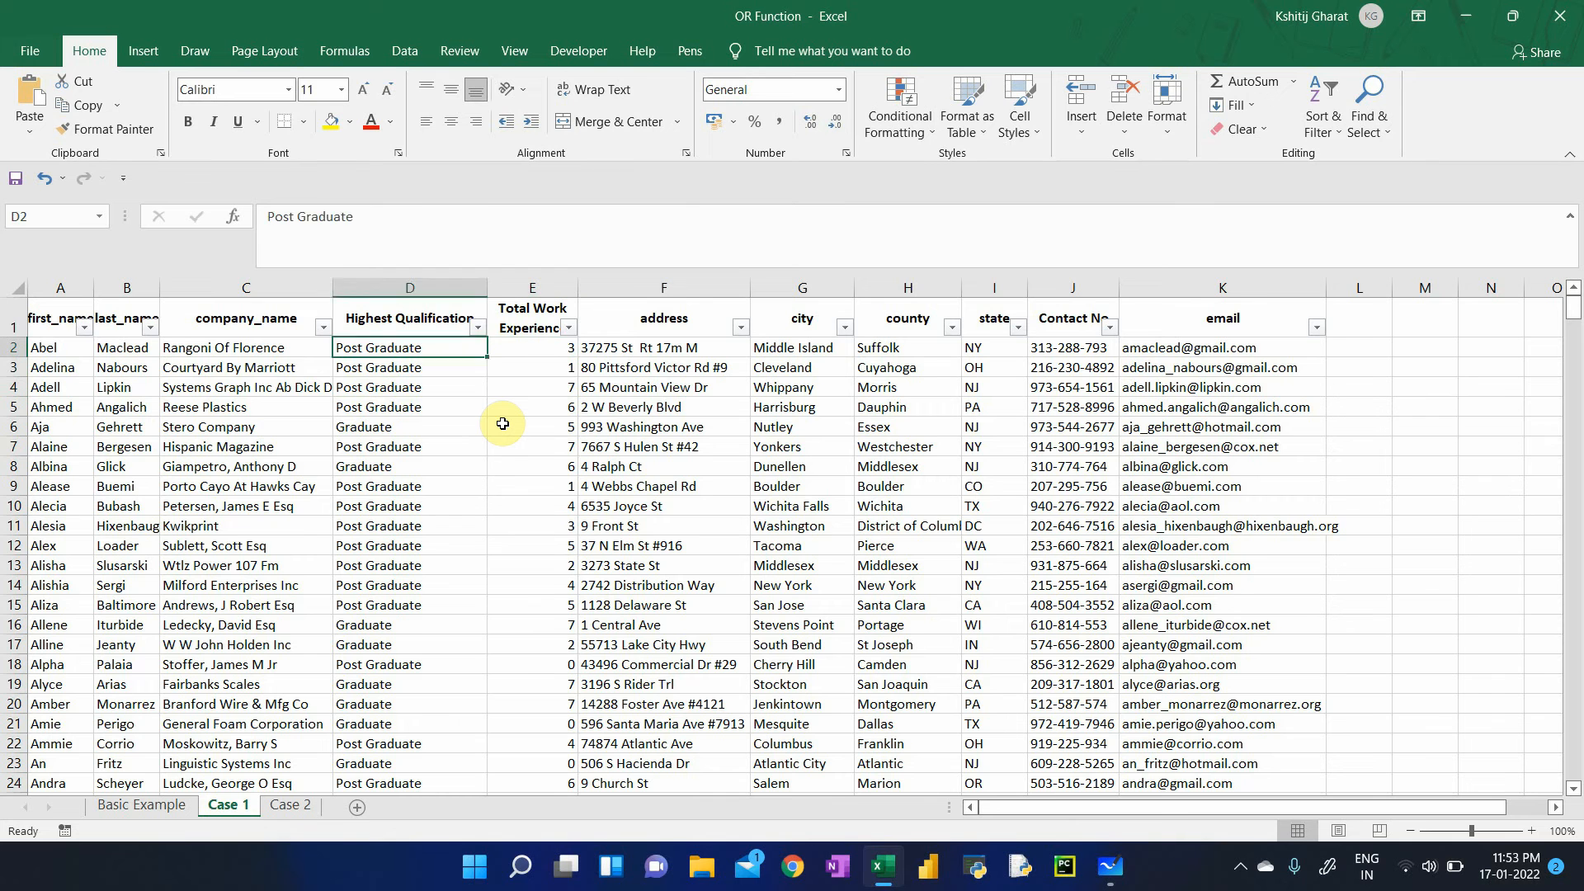
{"action": "key", "text": "ctrl+shift+Down"}
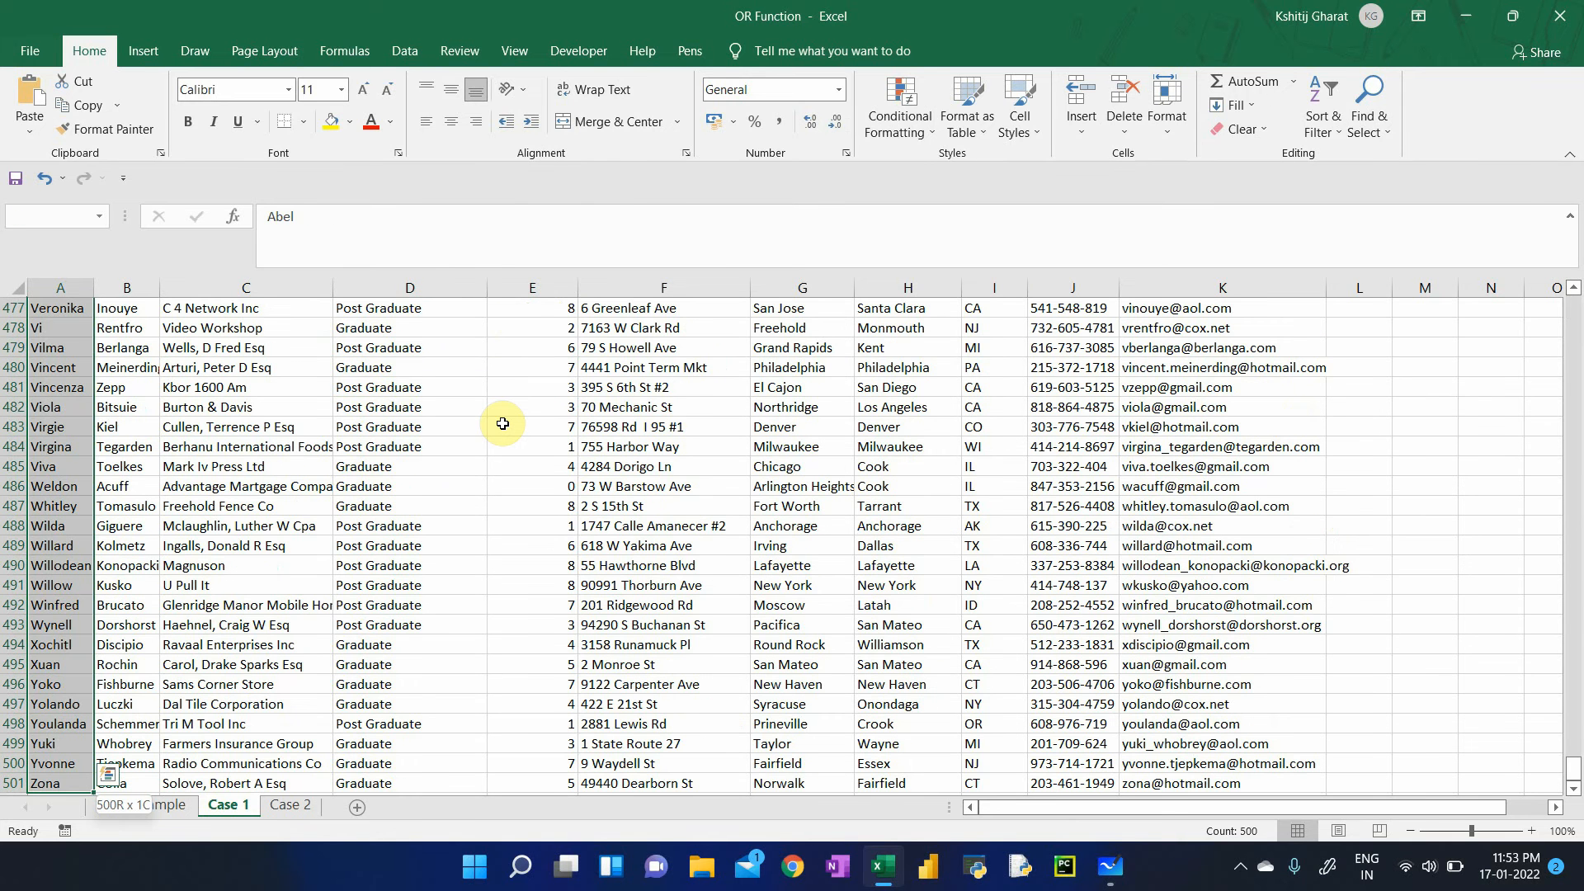
{"action": "key", "text": "ctrl+Up"}
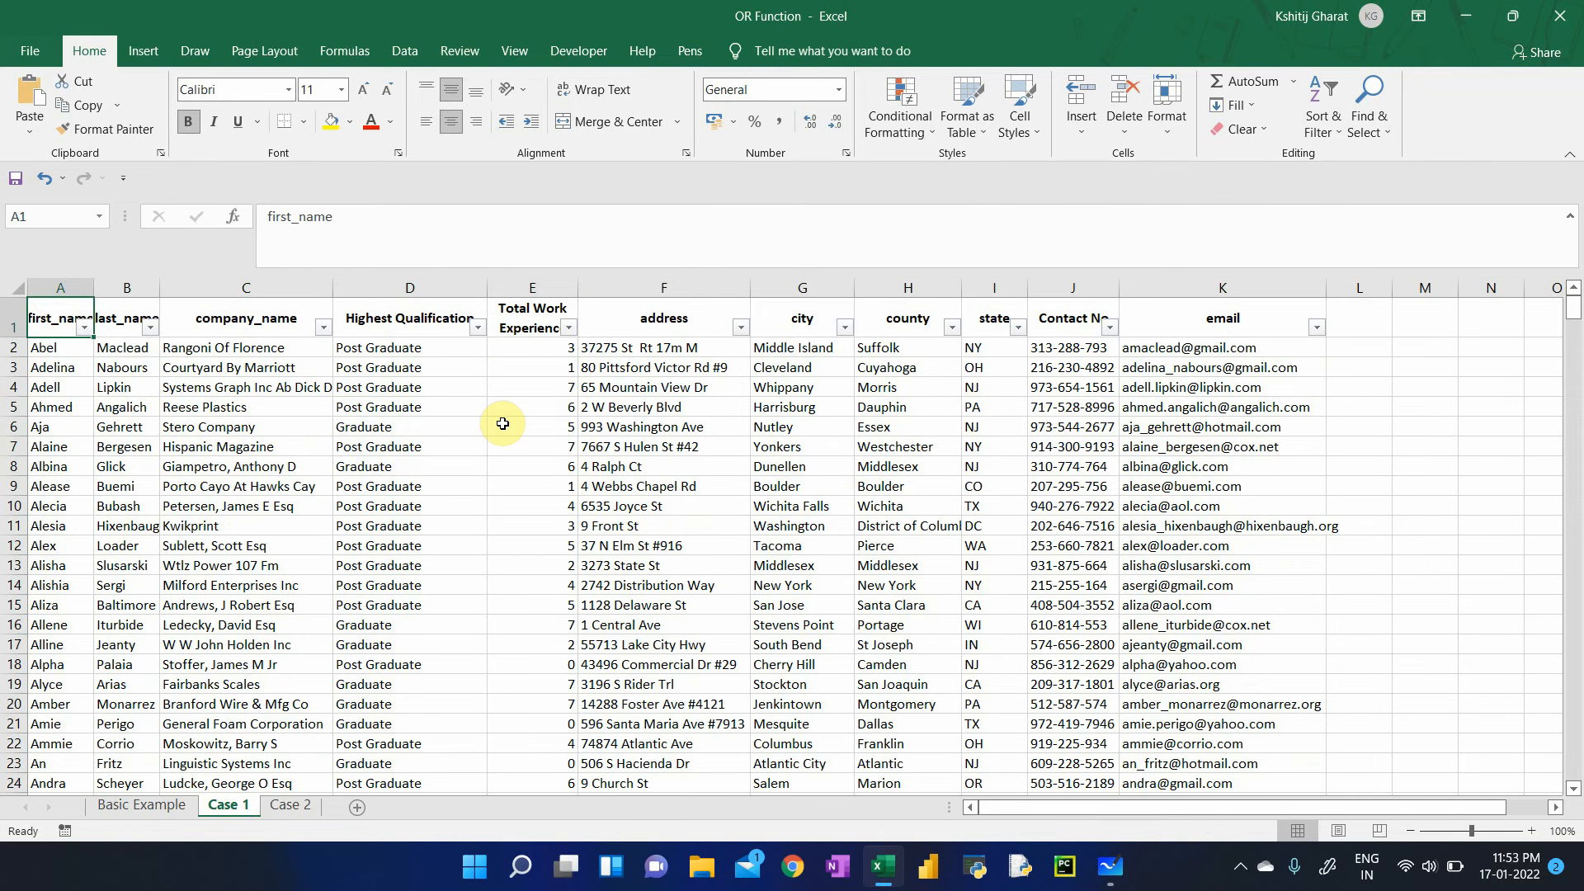
- Switch to Microsoft Whiteboard and delete everything on the board
{"action": "key", "text": "alt+Tab"}
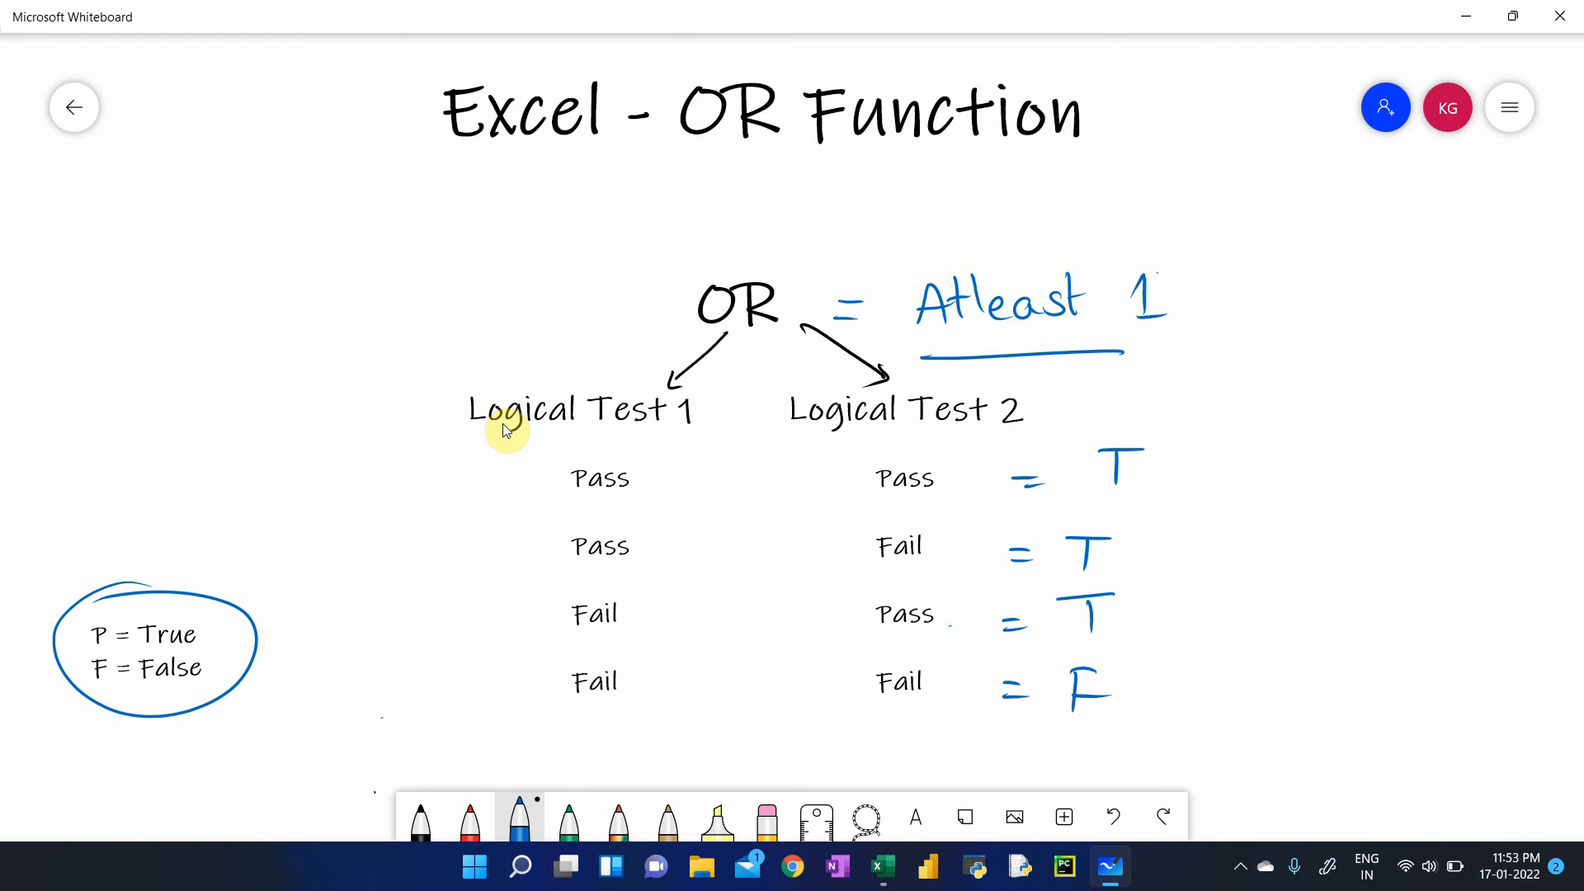
{"action": "key", "text": "ctrl+a"}
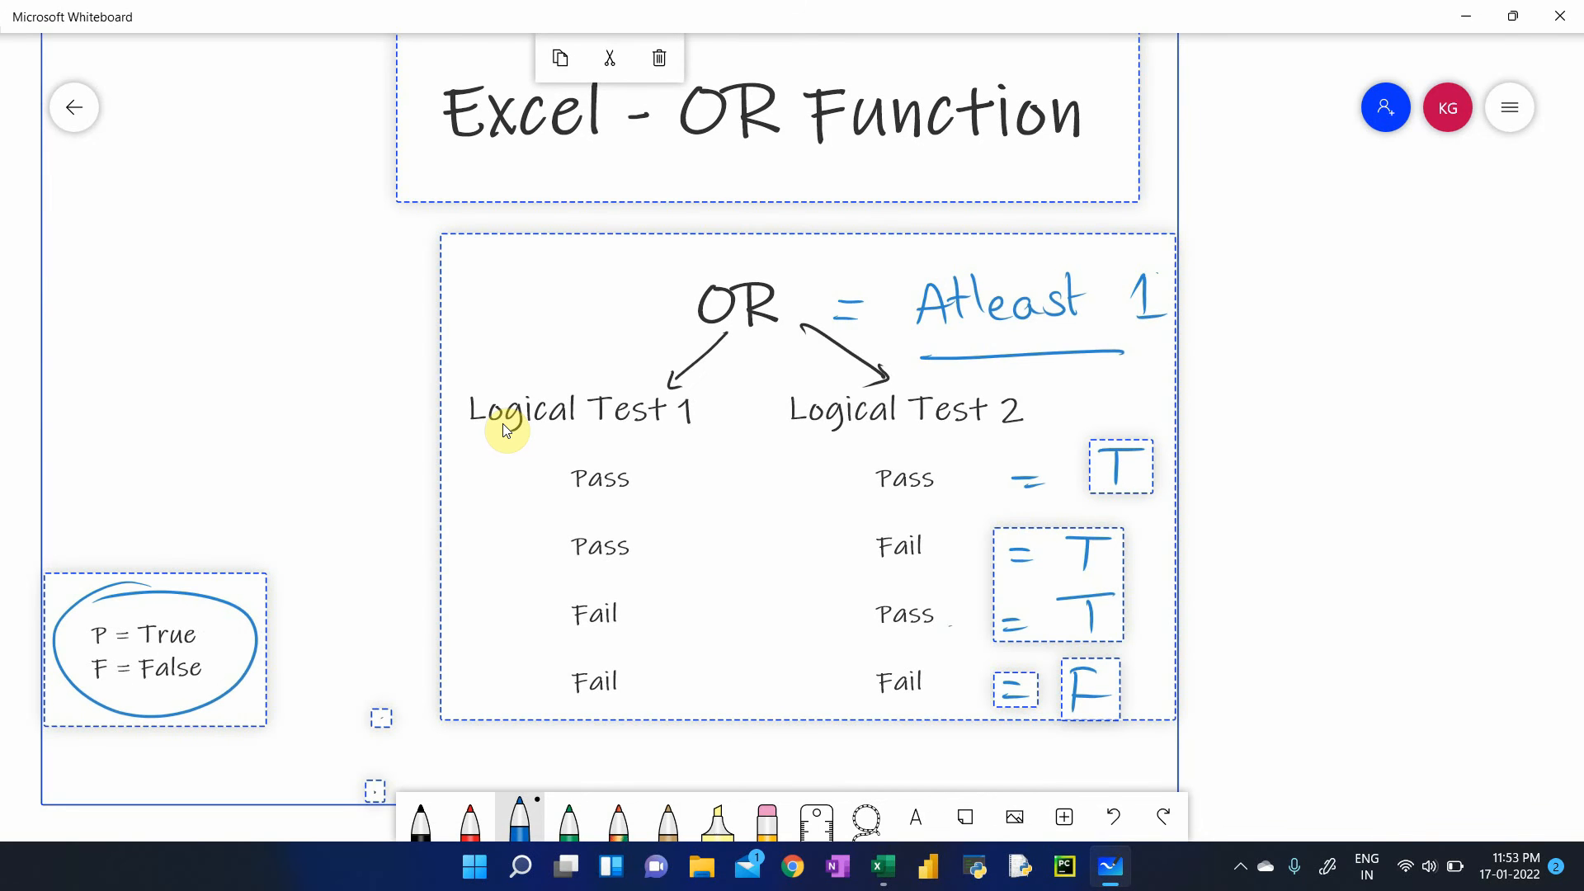
{"action": "key", "text": "Delete"}
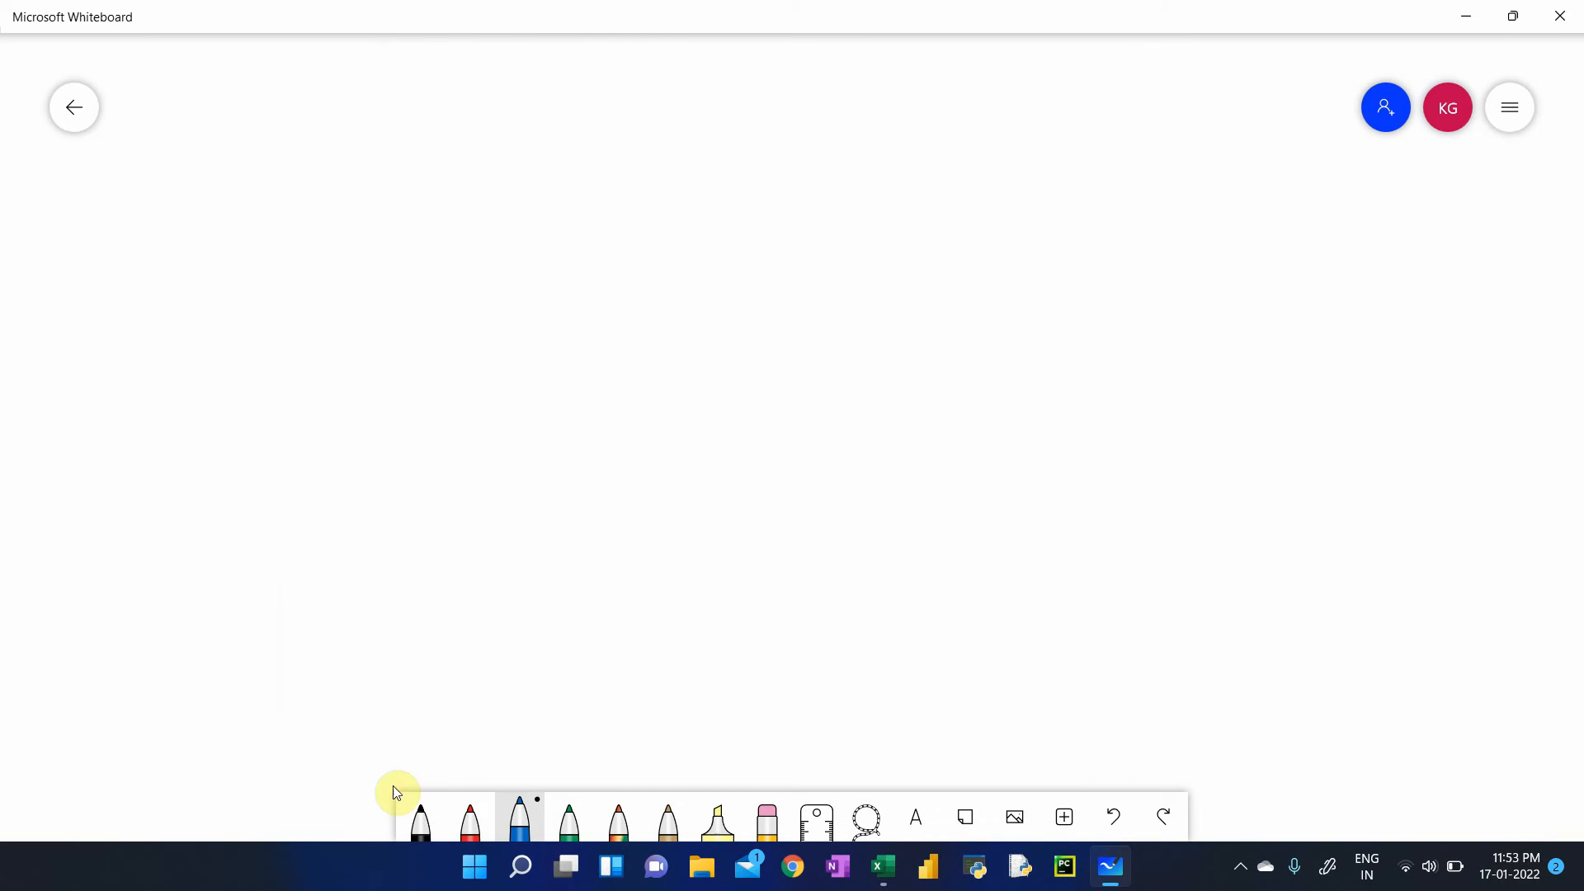
- Handwrite the two criteria side by side in black: "Graduate, ≥5" and "Post Grad, ≥3"
{"action": "left_click", "coordinate": [421, 817]}
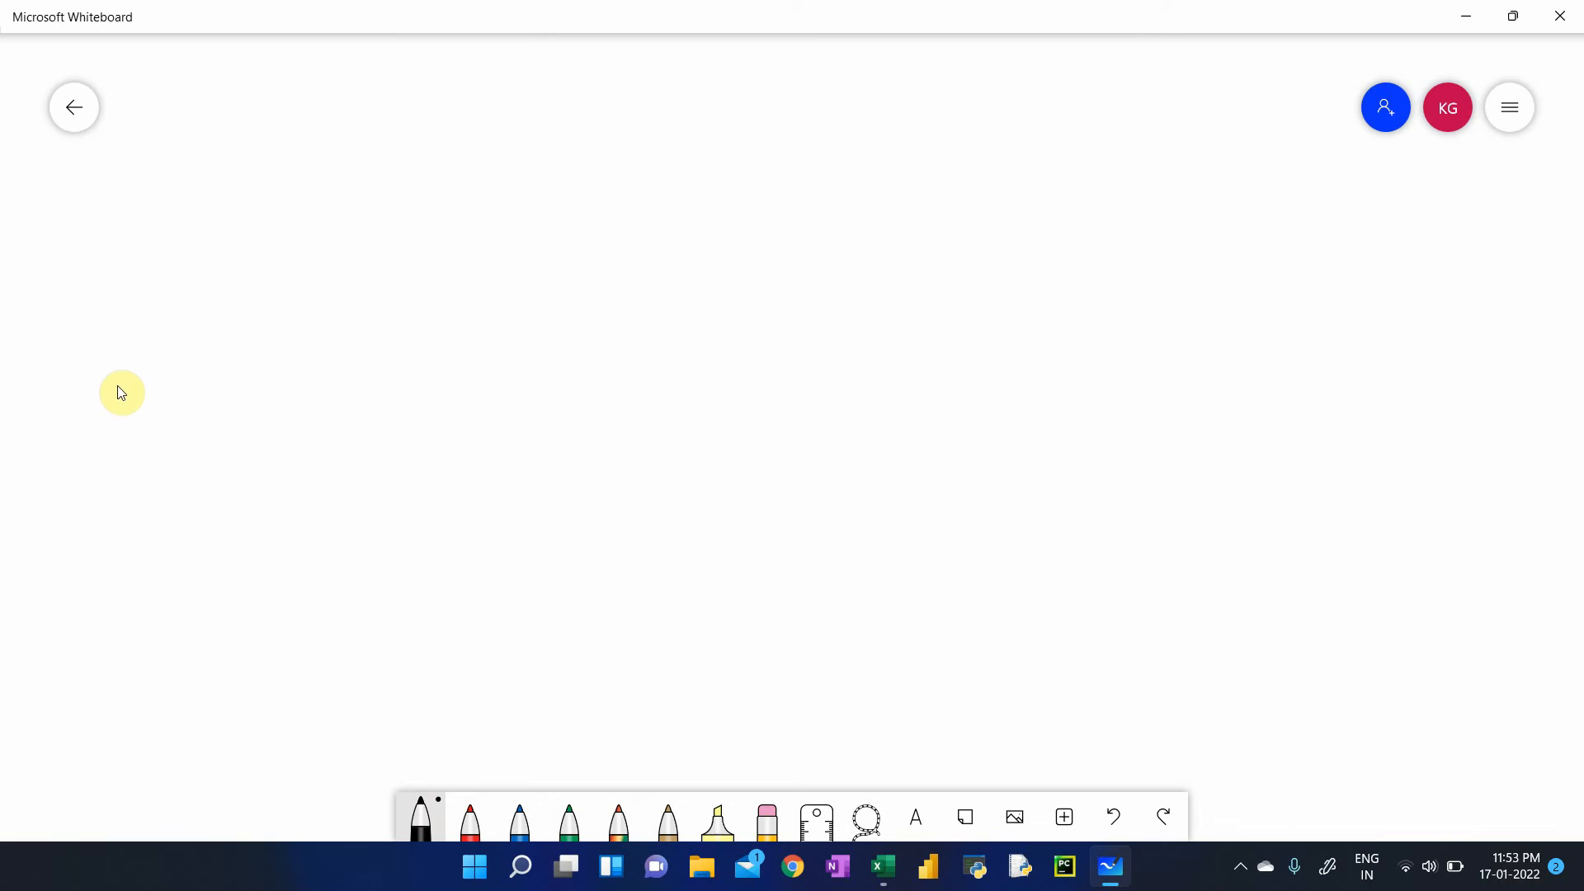
{"action": "mouse_move", "coordinate": [141, 389]}
{"action": "left_mouse_down"}
{"action": "mouse_move", "coordinate": [141, 445]}
{"action": "mouse_move", "coordinate": [240, 428]}
{"action": "mouse_move", "coordinate": [295, 443]}
{"action": "mouse_move", "coordinate": [329, 417]}
{"action": "mouse_move", "coordinate": [392, 453]}
{"action": "left_mouse_up"}
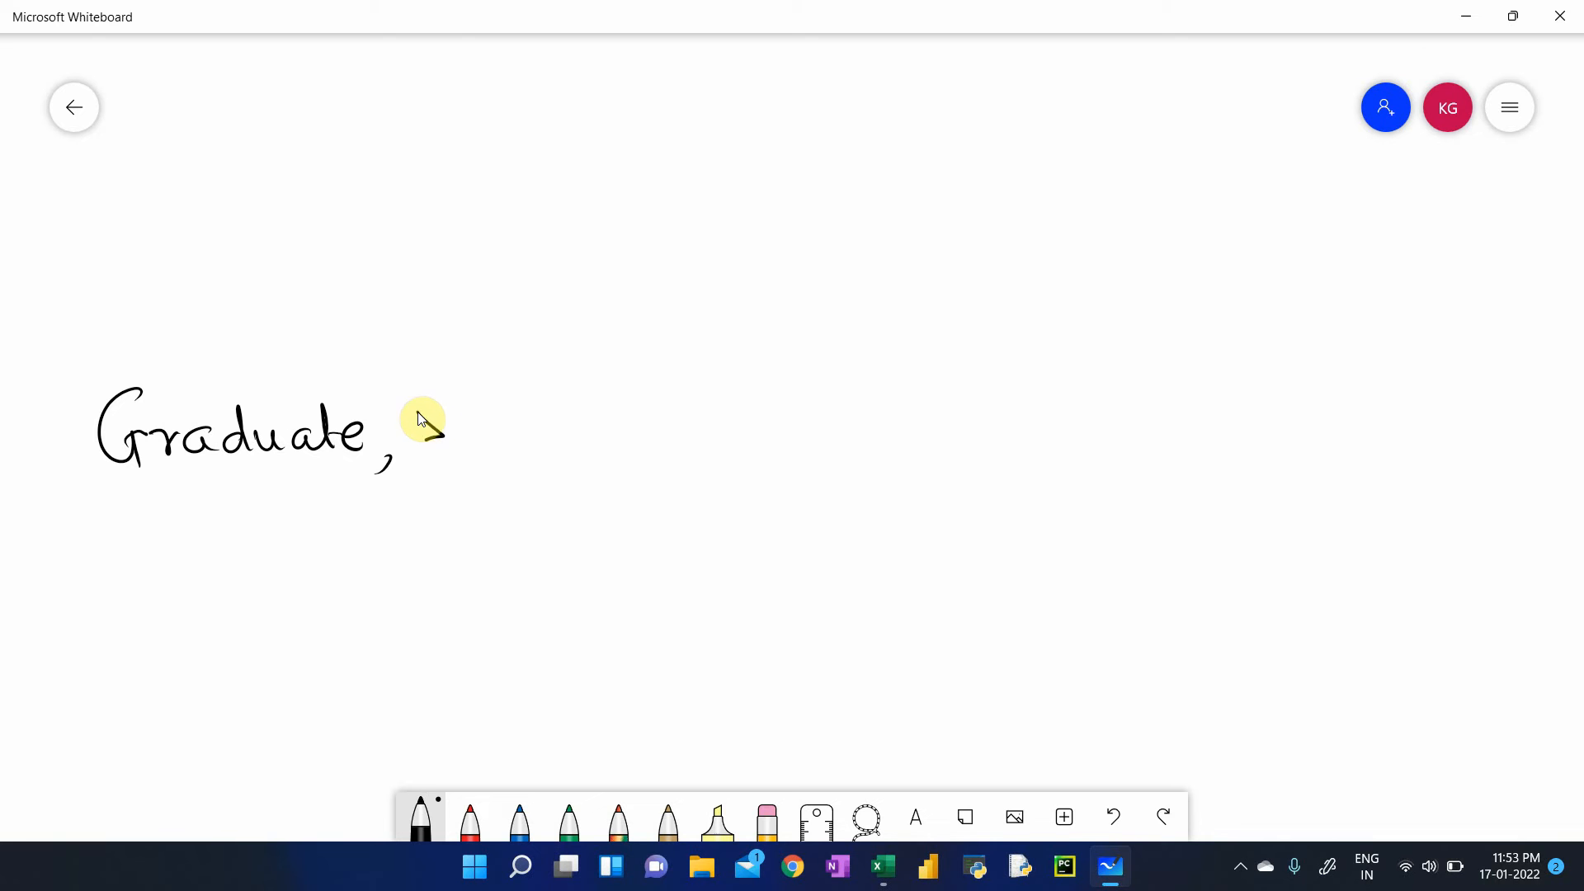
{"action": "left_click_drag", "start_coordinate": [417, 417], "coordinate": [420, 445]}
{"action": "mouse_move", "coordinate": [449, 457]}
{"action": "left_mouse_down"}
{"action": "mouse_move", "coordinate": [424, 457]}
{"action": "mouse_move", "coordinate": [482, 440]}
{"action": "mouse_move", "coordinate": [462, 455]}
{"action": "left_mouse_up"}
{"action": "left_click_drag", "start_coordinate": [467, 419], "coordinate": [490, 423]}
{"action": "left_click_drag", "start_coordinate": [866, 429], "coordinate": [874, 468]}
{"action": "mouse_move", "coordinate": [908, 438]}
{"action": "left_mouse_down"}
{"action": "mouse_move", "coordinate": [930, 459]}
{"action": "mouse_move", "coordinate": [1142, 438]}
{"action": "mouse_move", "coordinate": [1160, 471]}
{"action": "mouse_move", "coordinate": [1147, 479]}
{"action": "left_mouse_up"}
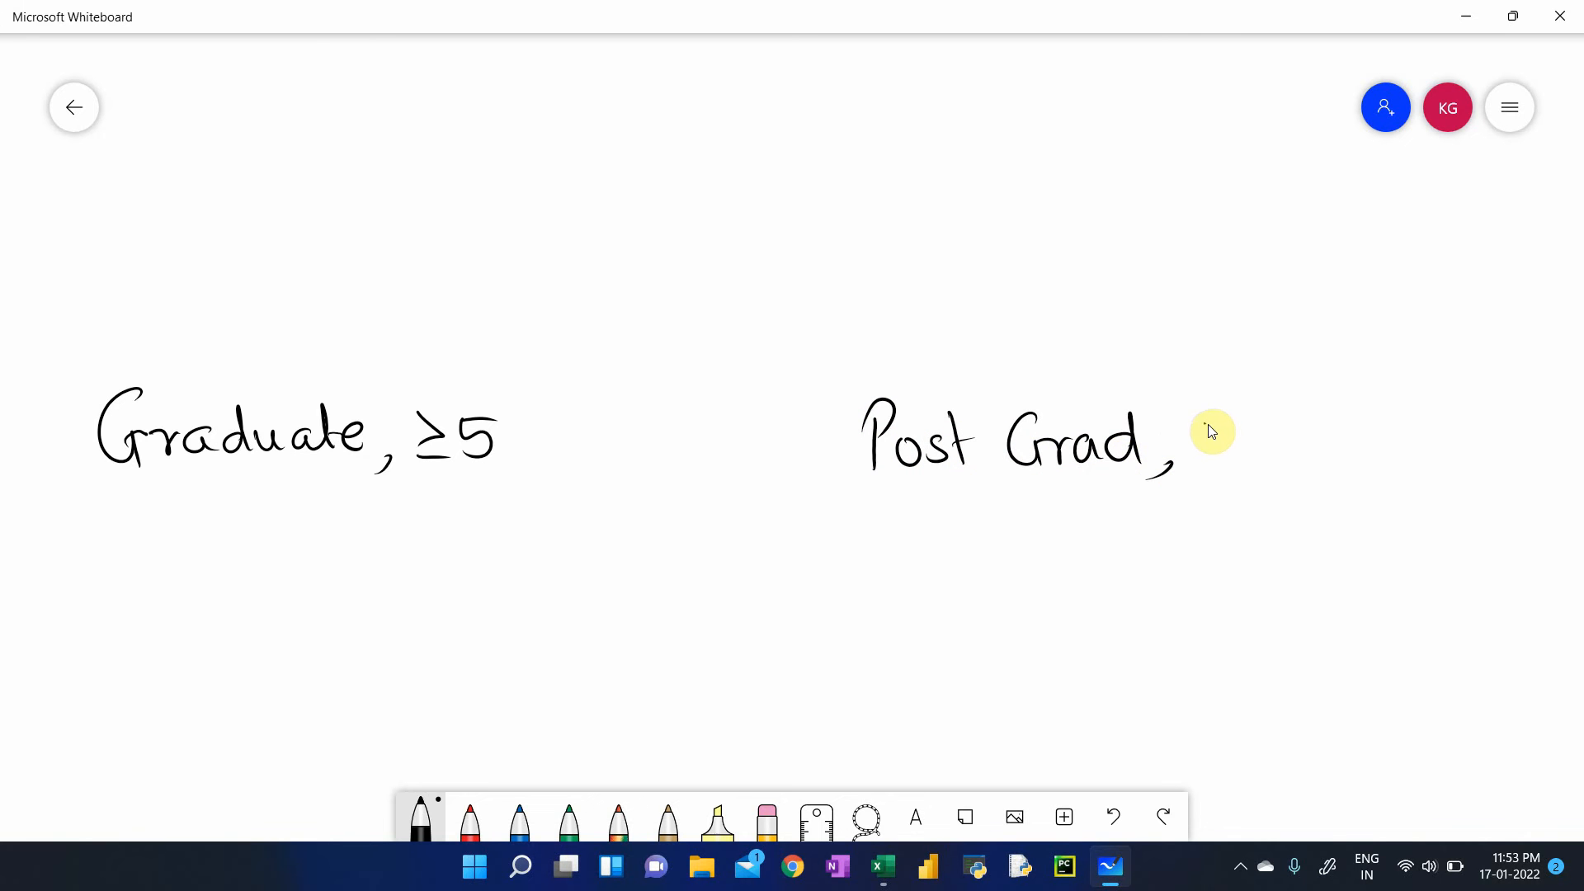
{"action": "mouse_move", "coordinate": [1201, 423]}
{"action": "left_mouse_down"}
{"action": "mouse_move", "coordinate": [1204, 450]}
{"action": "mouse_move", "coordinate": [1238, 461]}
{"action": "mouse_move", "coordinate": [1266, 428]}
{"action": "mouse_move", "coordinate": [1253, 467]}
{"action": "left_mouse_up"}
- Write "AND" in red beneath both the Graduate and the Post Grad criteria
{"action": "left_click", "coordinate": [470, 819]}
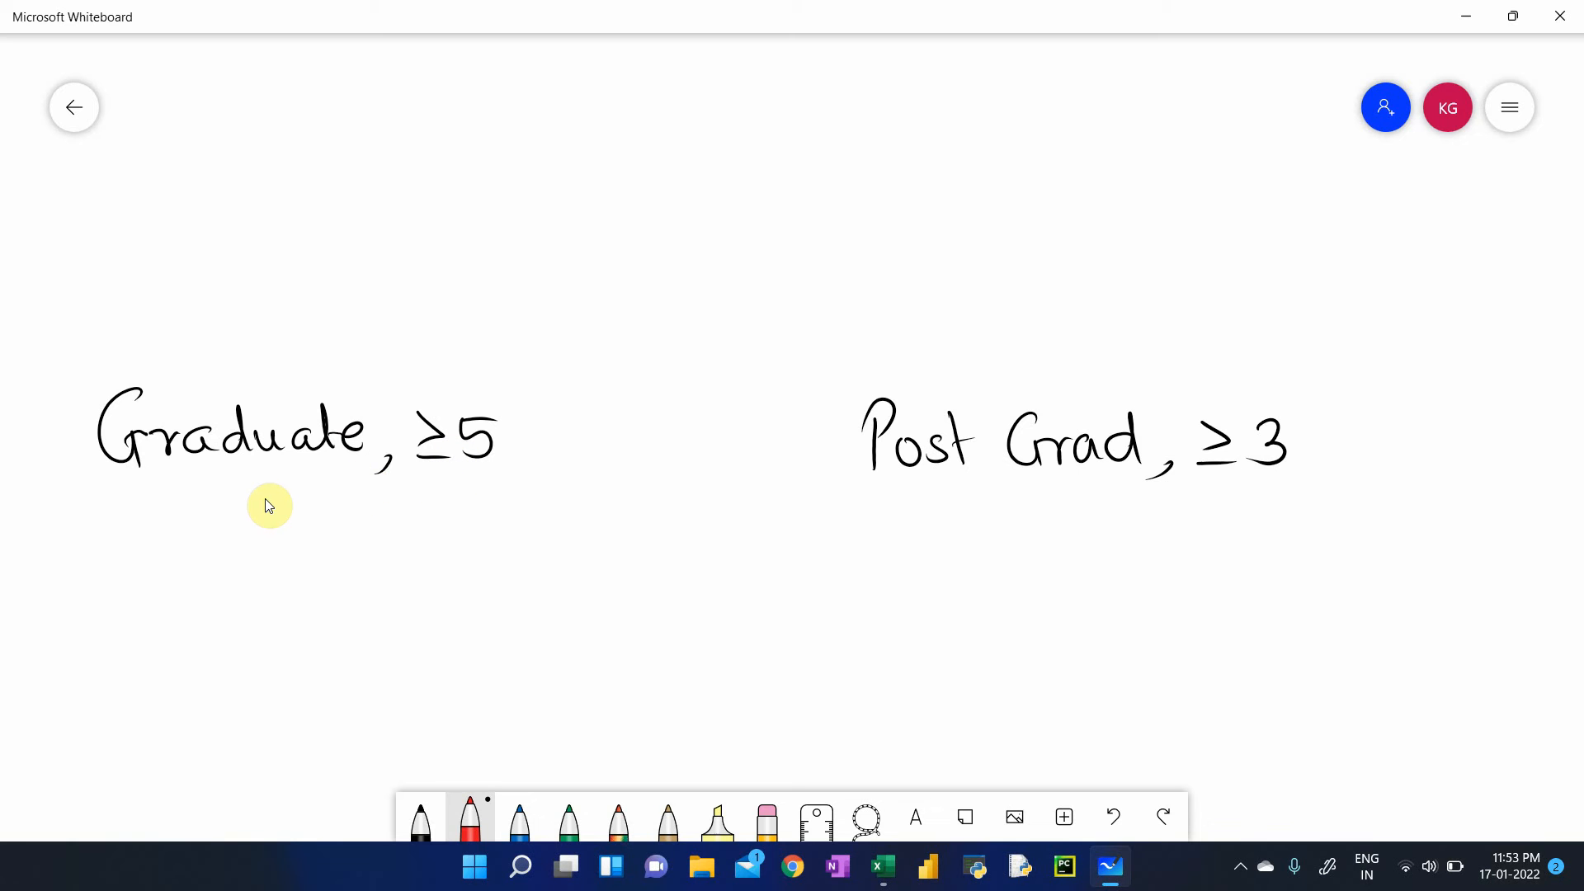
{"action": "mouse_move", "coordinate": [286, 492]}
{"action": "left_mouse_down"}
{"action": "mouse_move", "coordinate": [316, 532]}
{"action": "mouse_move", "coordinate": [353, 536]}
{"action": "left_mouse_up"}
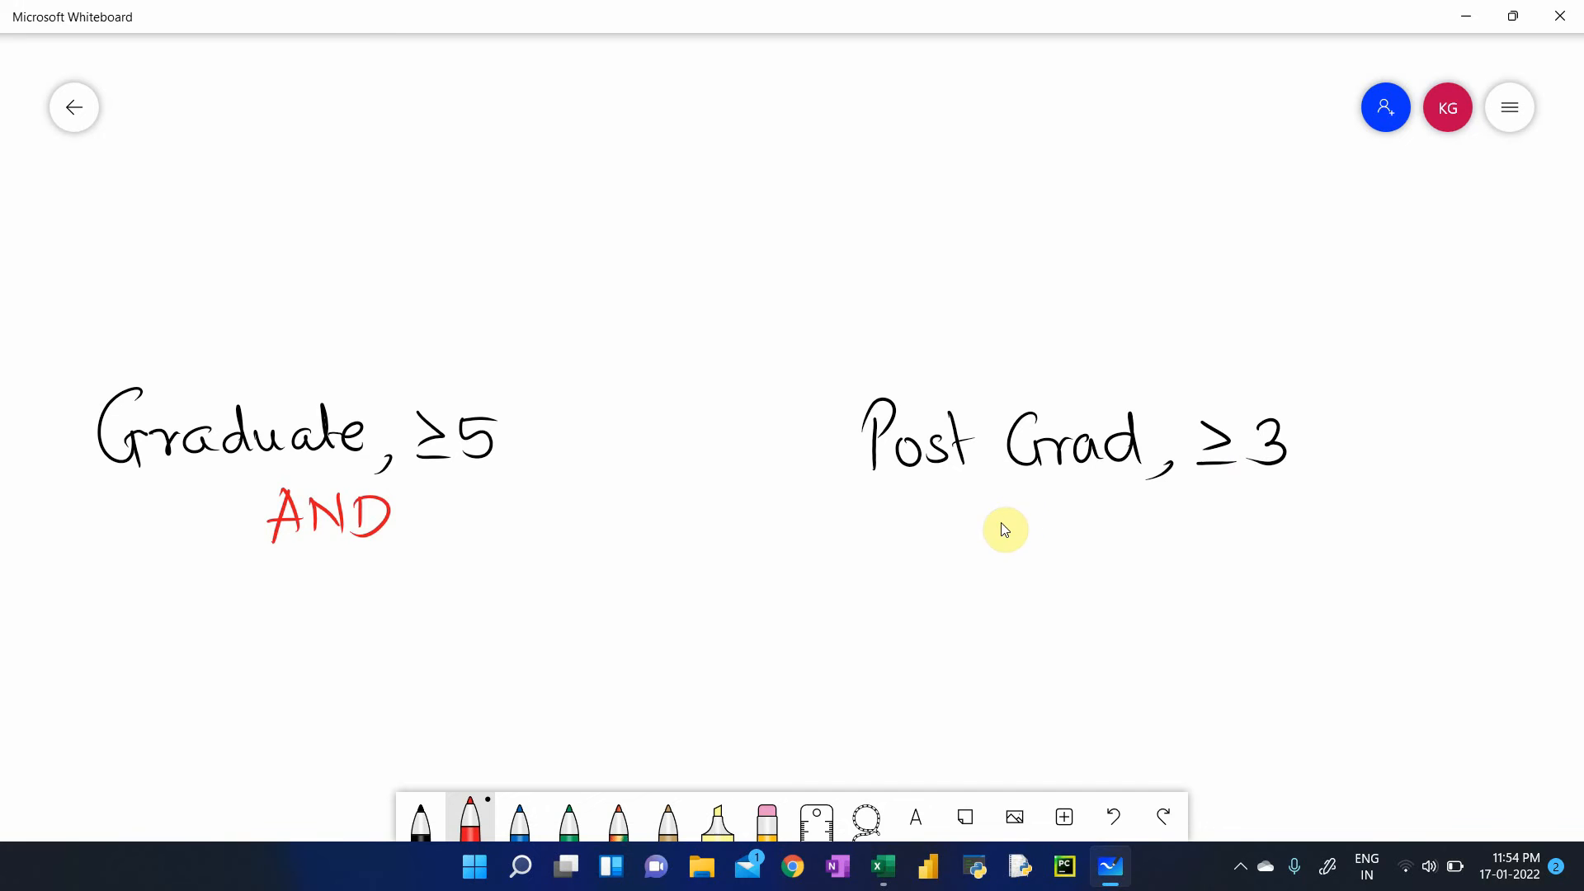
{"action": "mouse_move", "coordinate": [1061, 568]}
{"action": "left_mouse_down"}
{"action": "mouse_move", "coordinate": [1064, 528]}
{"action": "mouse_move", "coordinate": [1097, 511]}
{"action": "mouse_move", "coordinate": [1077, 571]}
{"action": "left_mouse_up"}
{"action": "left_click_drag", "start_coordinate": [1077, 512], "coordinate": [1080, 569]}
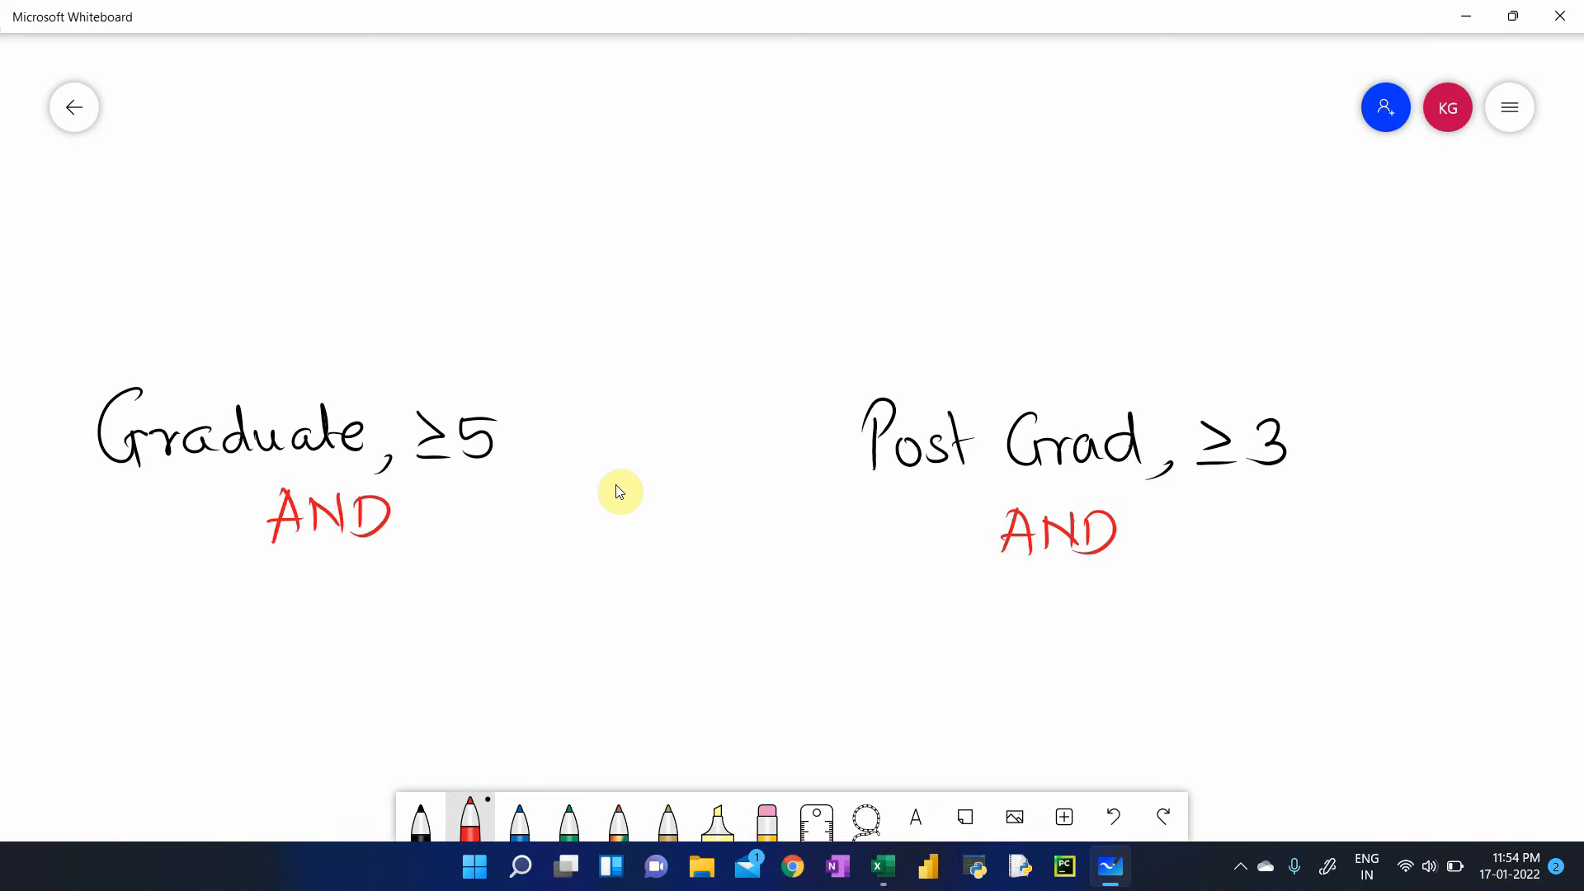
- Draw red branch lines rising from both criteria and write "OR" where they meet
{"action": "left_click_drag", "start_coordinate": [512, 373], "coordinate": [624, 264]}
{"action": "left_click_drag", "start_coordinate": [737, 264], "coordinate": [859, 353]}
{"action": "left_click_drag", "start_coordinate": [674, 245], "coordinate": [641, 197]}
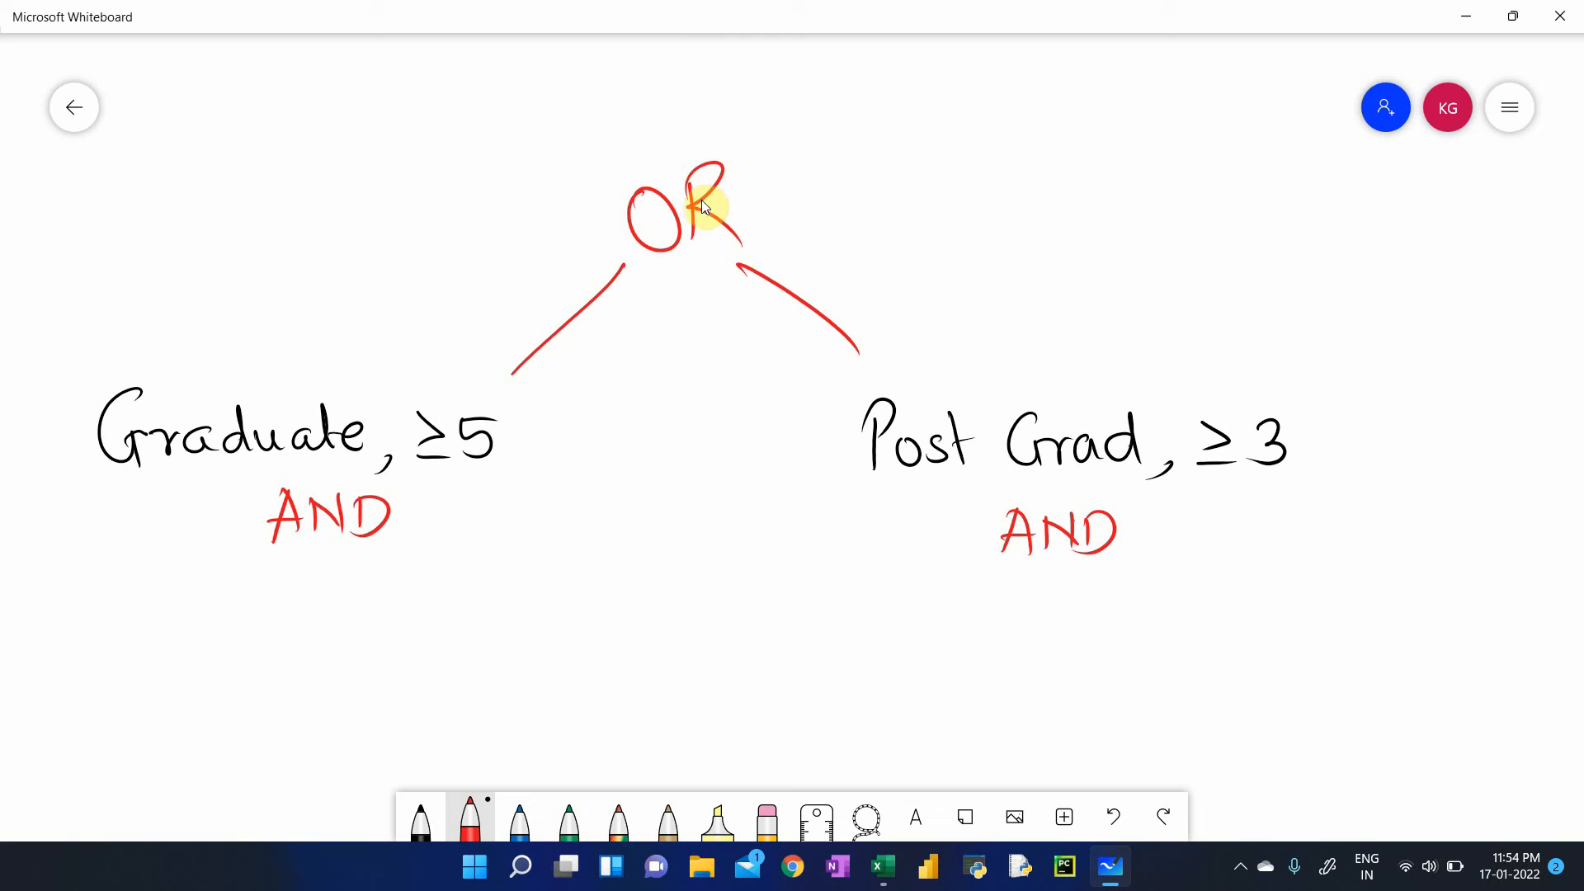
- Handwrite the red labels "Type 1" above the Graduate criteria and "Type 2" above the Post Grad criteria
{"action": "mouse_move", "coordinate": [175, 234]}
{"action": "left_mouse_down"}
{"action": "mouse_move", "coordinate": [234, 230]}
{"action": "mouse_move", "coordinate": [213, 291]}
{"action": "left_mouse_up"}
{"action": "mouse_move", "coordinate": [228, 252]}
{"action": "left_mouse_down"}
{"action": "mouse_move", "coordinate": [251, 334]}
{"action": "mouse_move", "coordinate": [261, 265]}
{"action": "mouse_move", "coordinate": [388, 268]}
{"action": "left_mouse_up"}
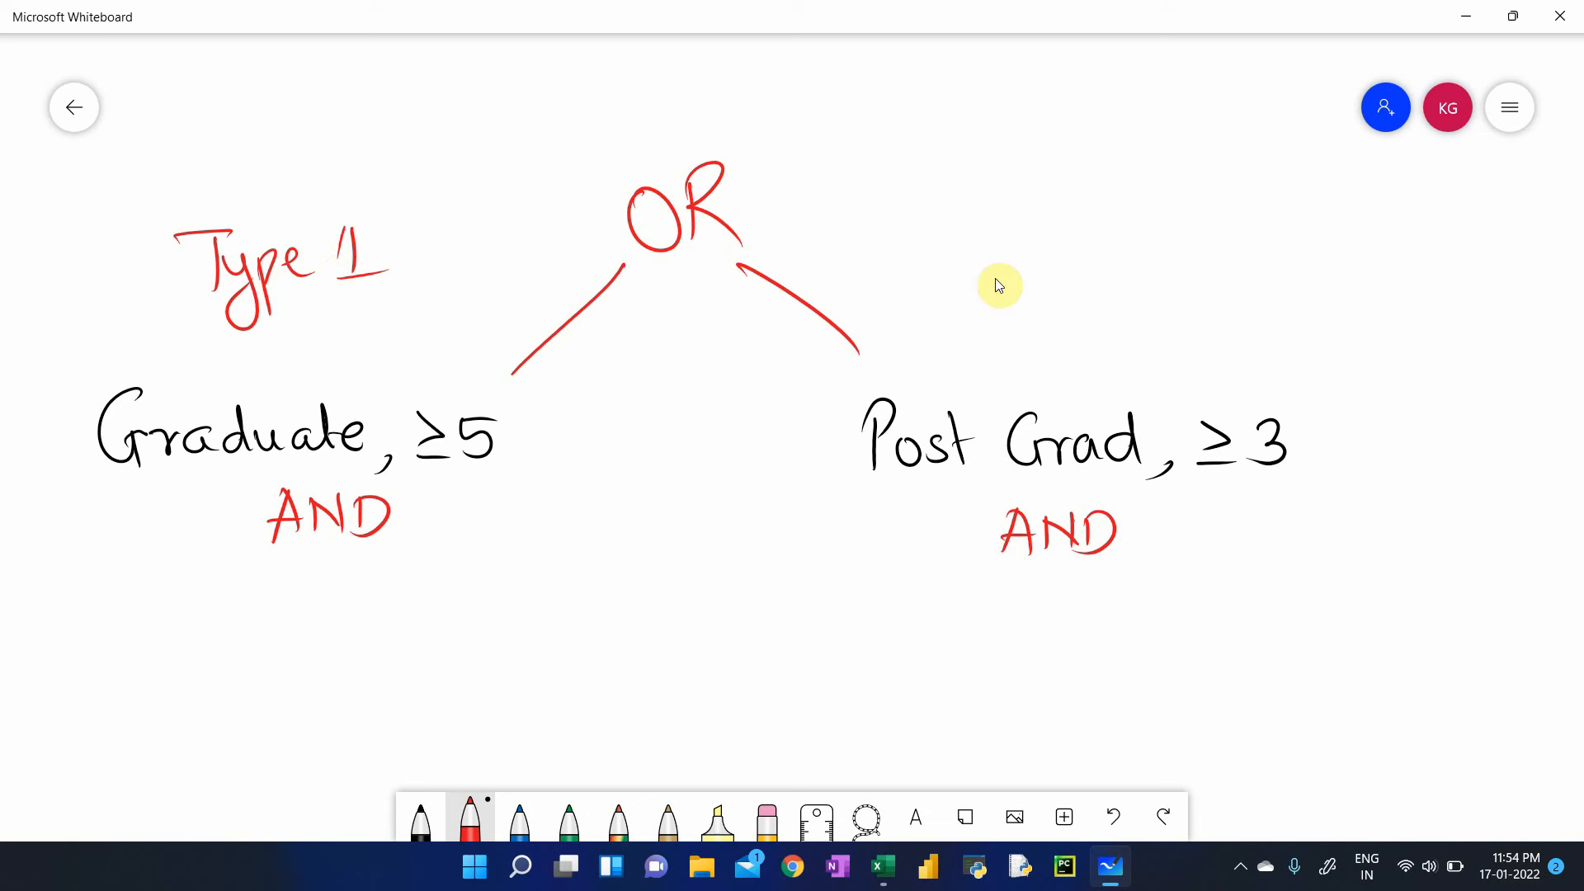
{"action": "mouse_move", "coordinate": [1005, 290]}
{"action": "left_mouse_down"}
{"action": "mouse_move", "coordinate": [1008, 240]}
{"action": "mouse_move", "coordinate": [1013, 318]}
{"action": "left_mouse_up"}
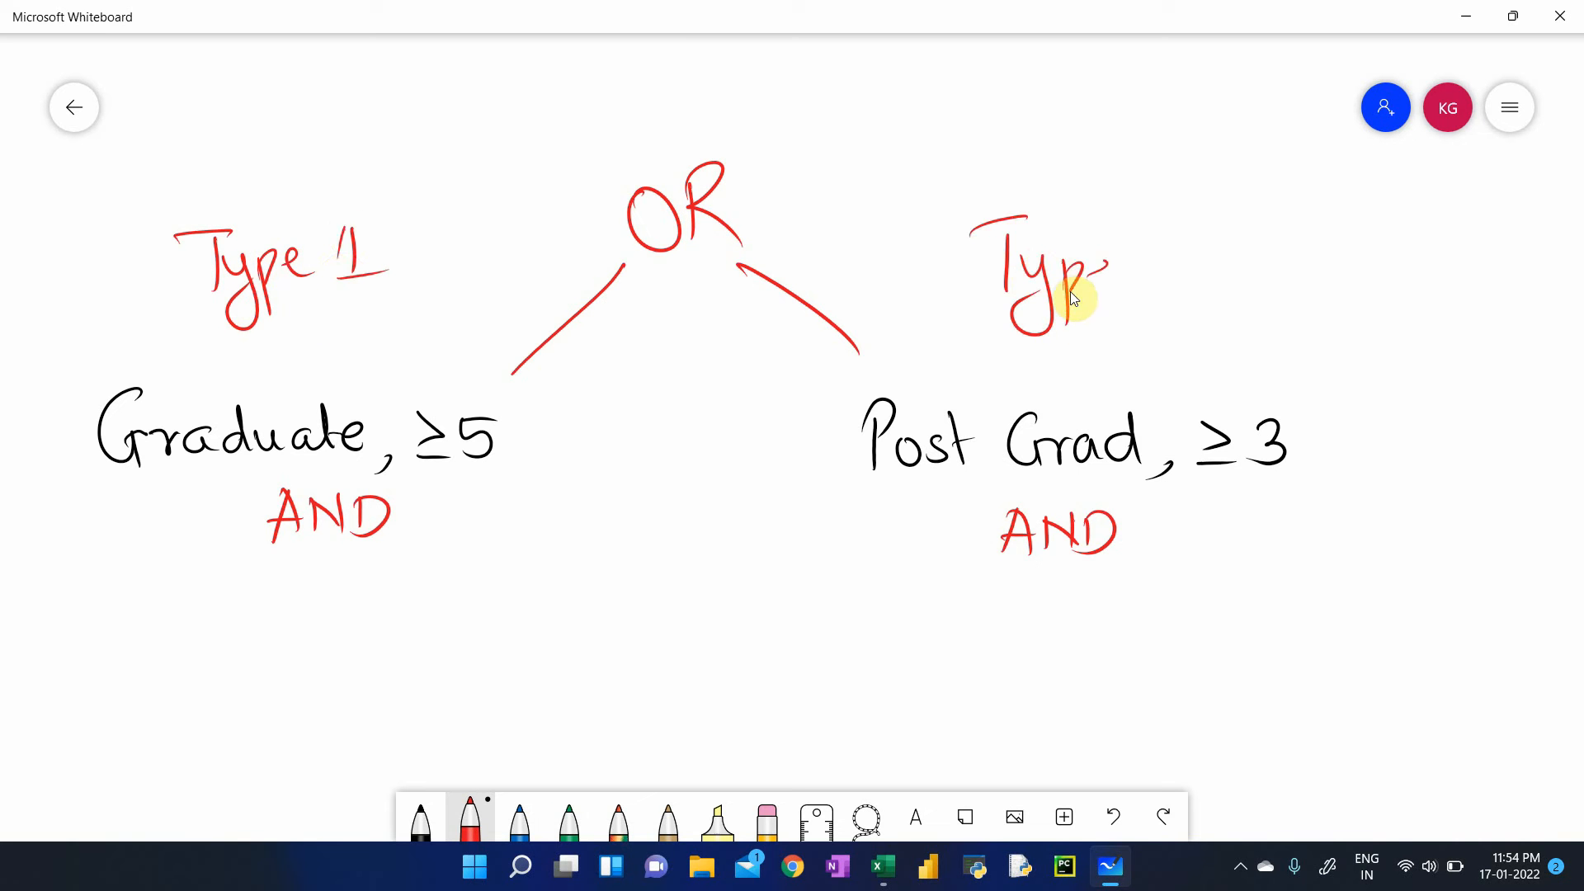
{"action": "left_click_drag", "start_coordinate": [1091, 279], "coordinate": [1126, 287]}
{"action": "left_click_drag", "start_coordinate": [1157, 251], "coordinate": [1190, 294]}
- Switch to the Excel workbook and enter the heading "Test" in cell L1 of the Case 1 sheet
{"action": "key", "text": "alt+Tab"}
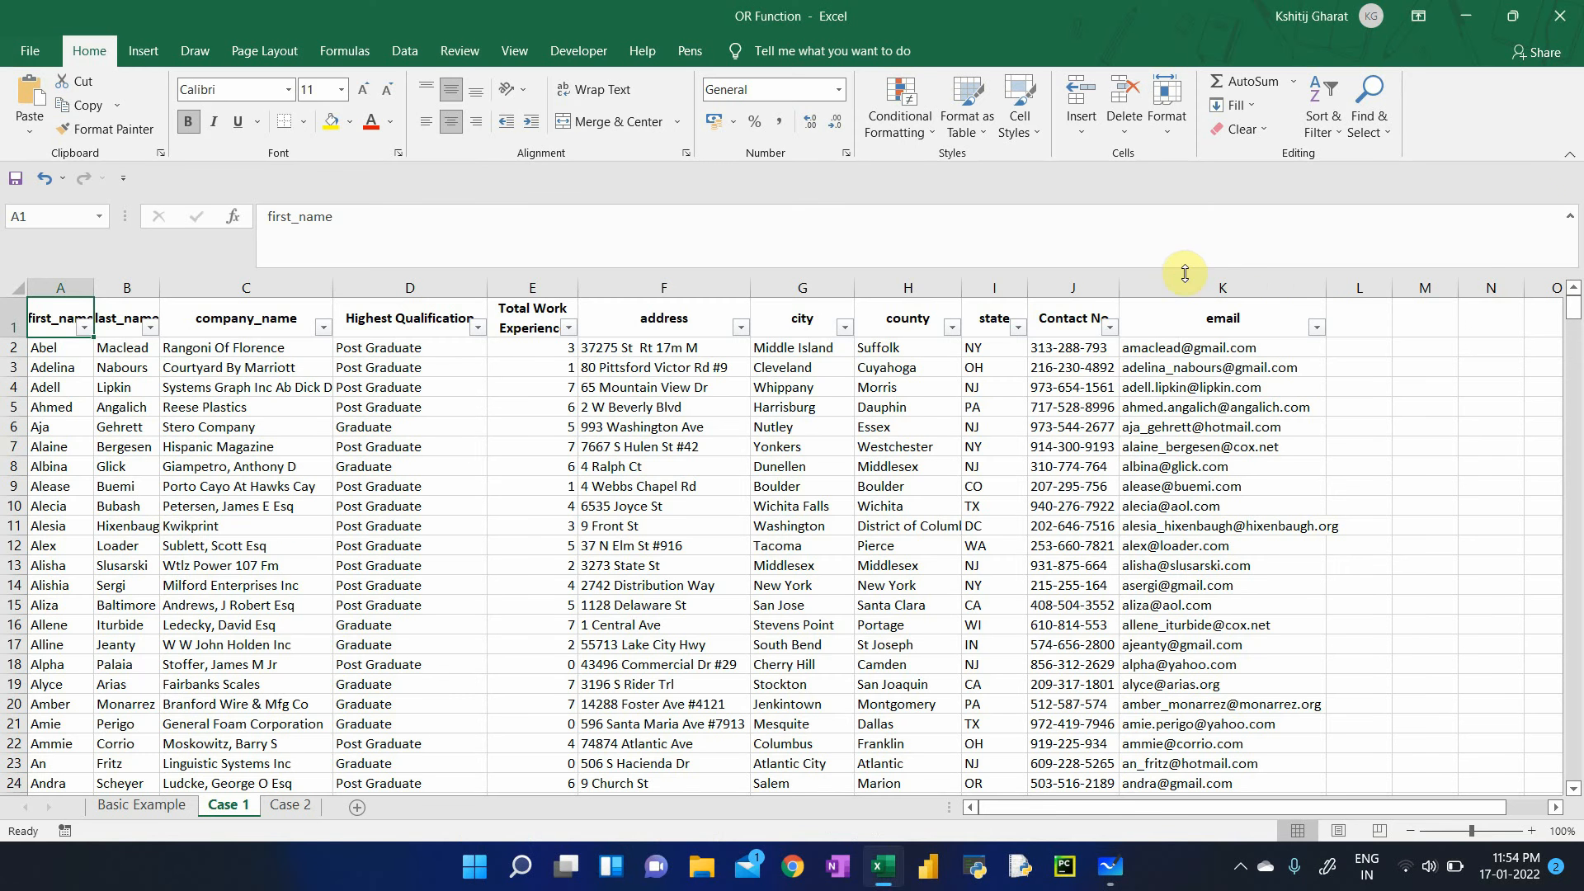
{"action": "left_click", "coordinate": [1363, 320]}
{"action": "type", "text": "Test"}
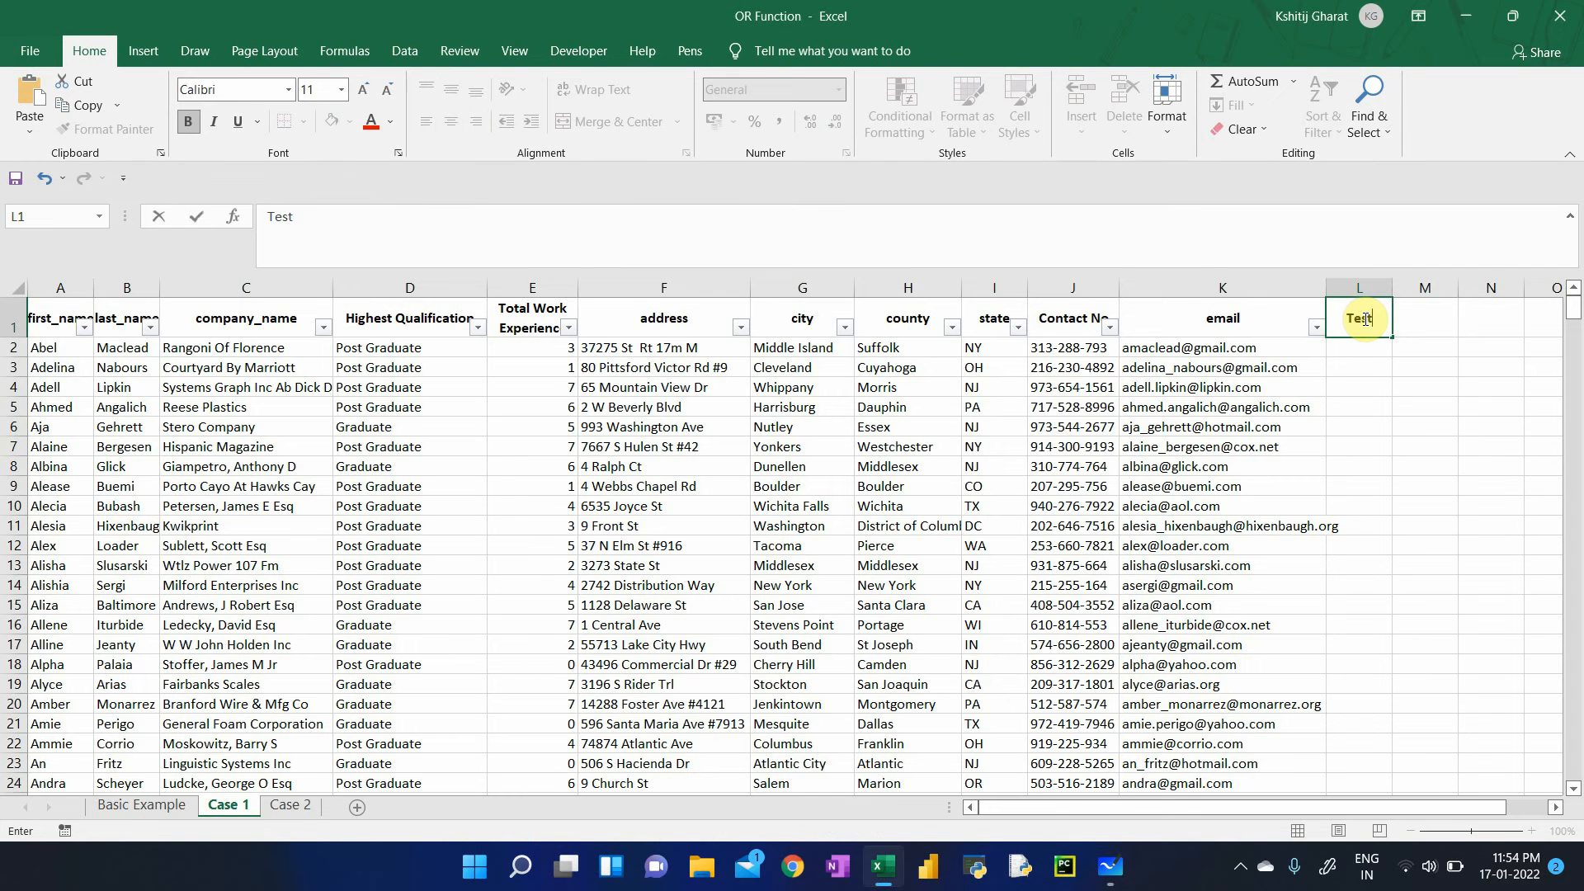
{"action": "key", "text": "Return"}
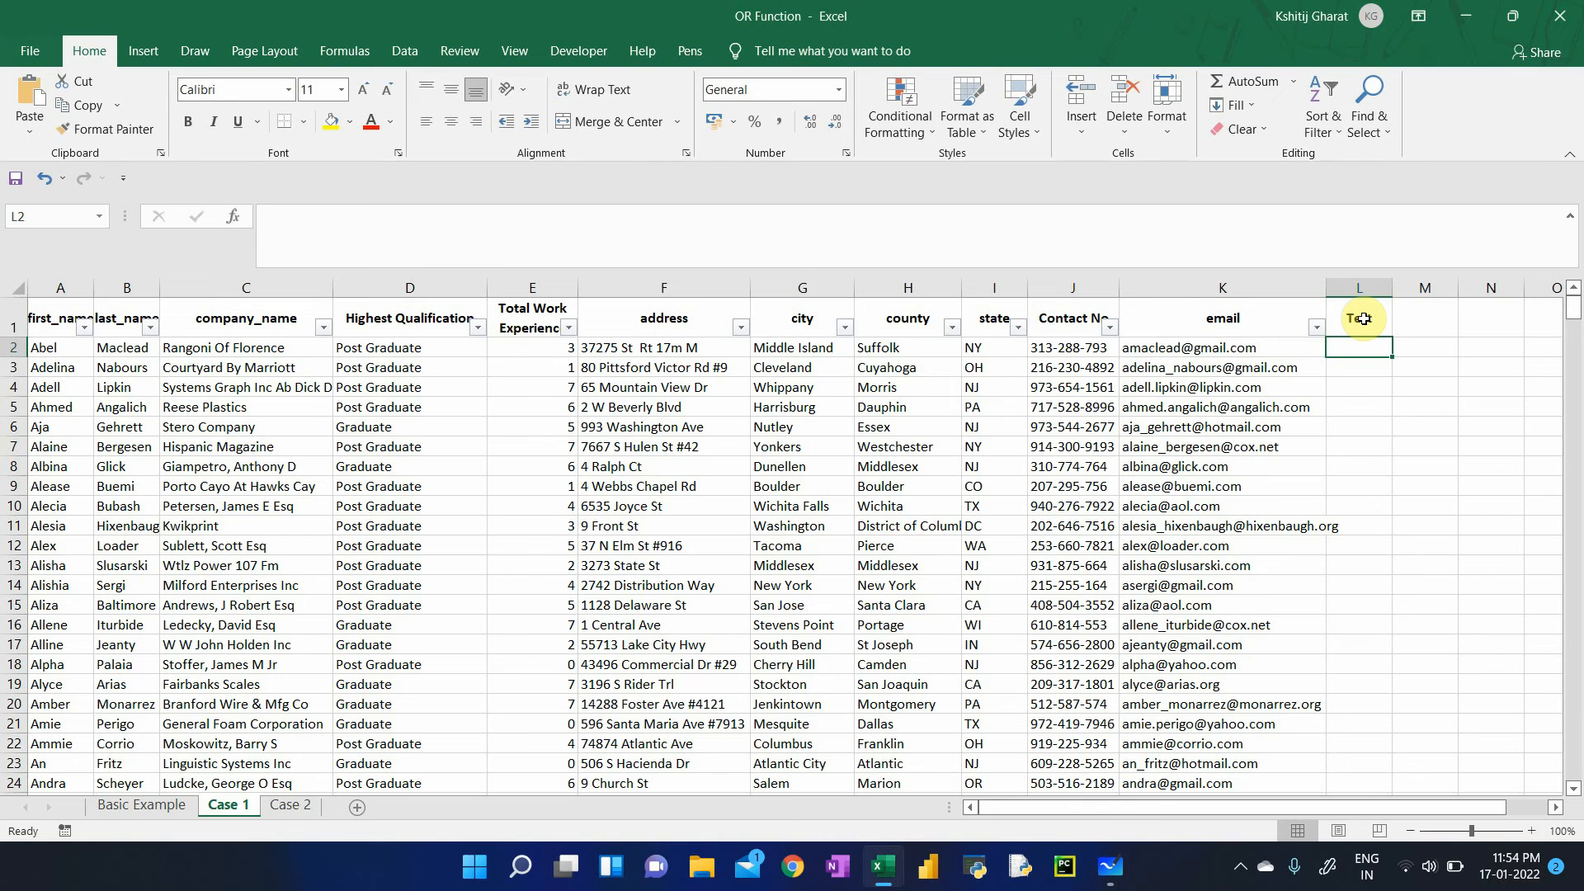
- Begin a formula in L2 with an AND function nested inside OR, consulting the whiteboard diagram for the criteria
{"action": "type", "text": "=o"}
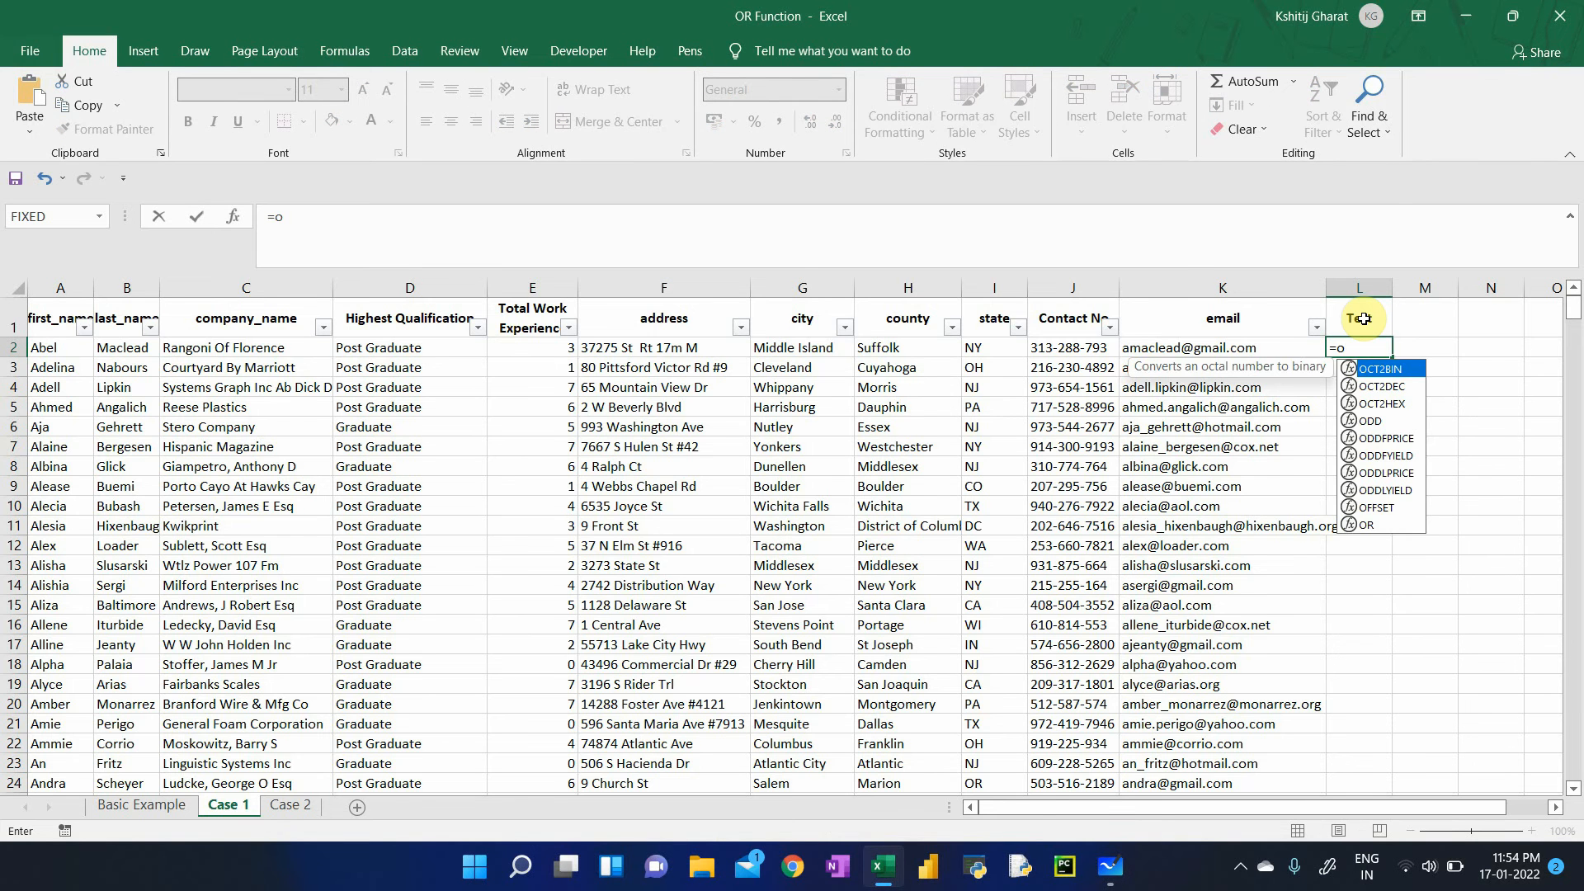
{"action": "type", "text": "r"}
{"action": "key", "text": "Tab"}
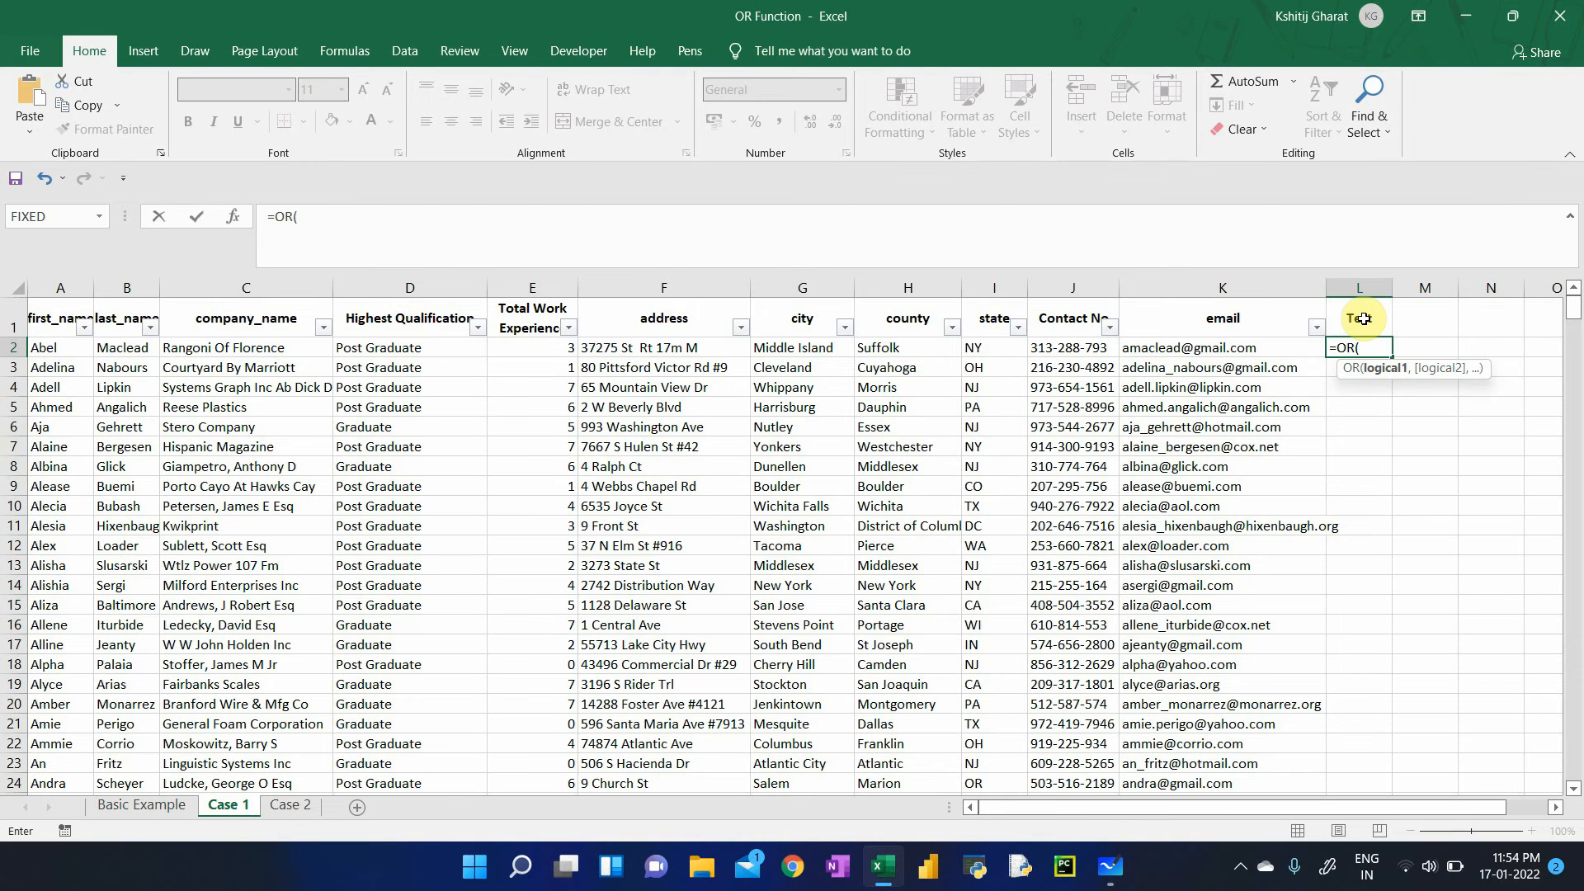
{"action": "type", "text": "and"}
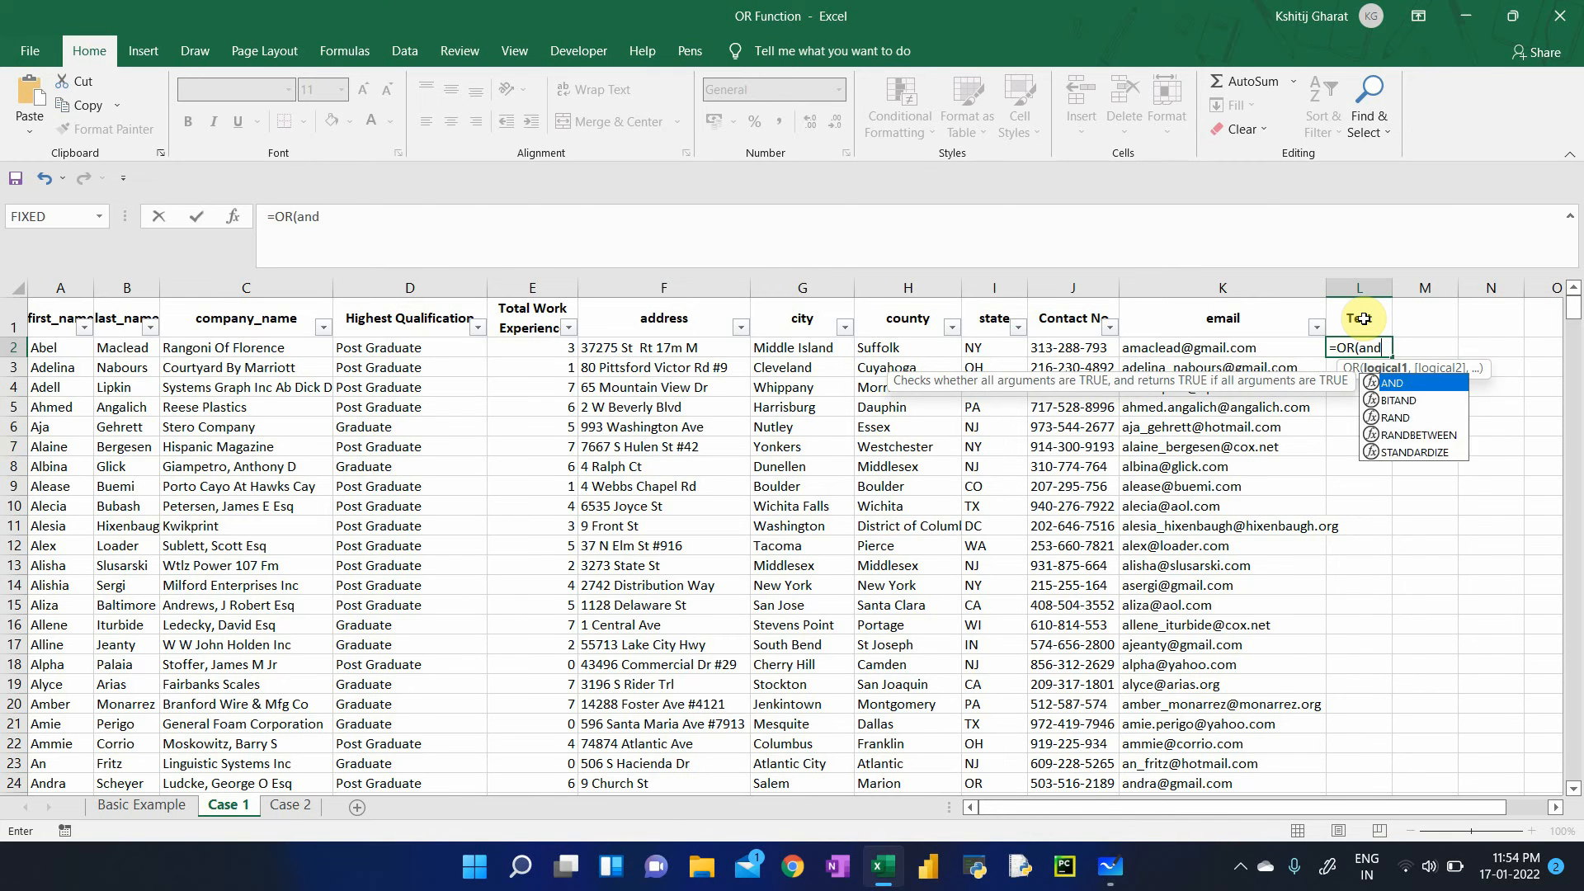
{"action": "key", "text": "Tab"}
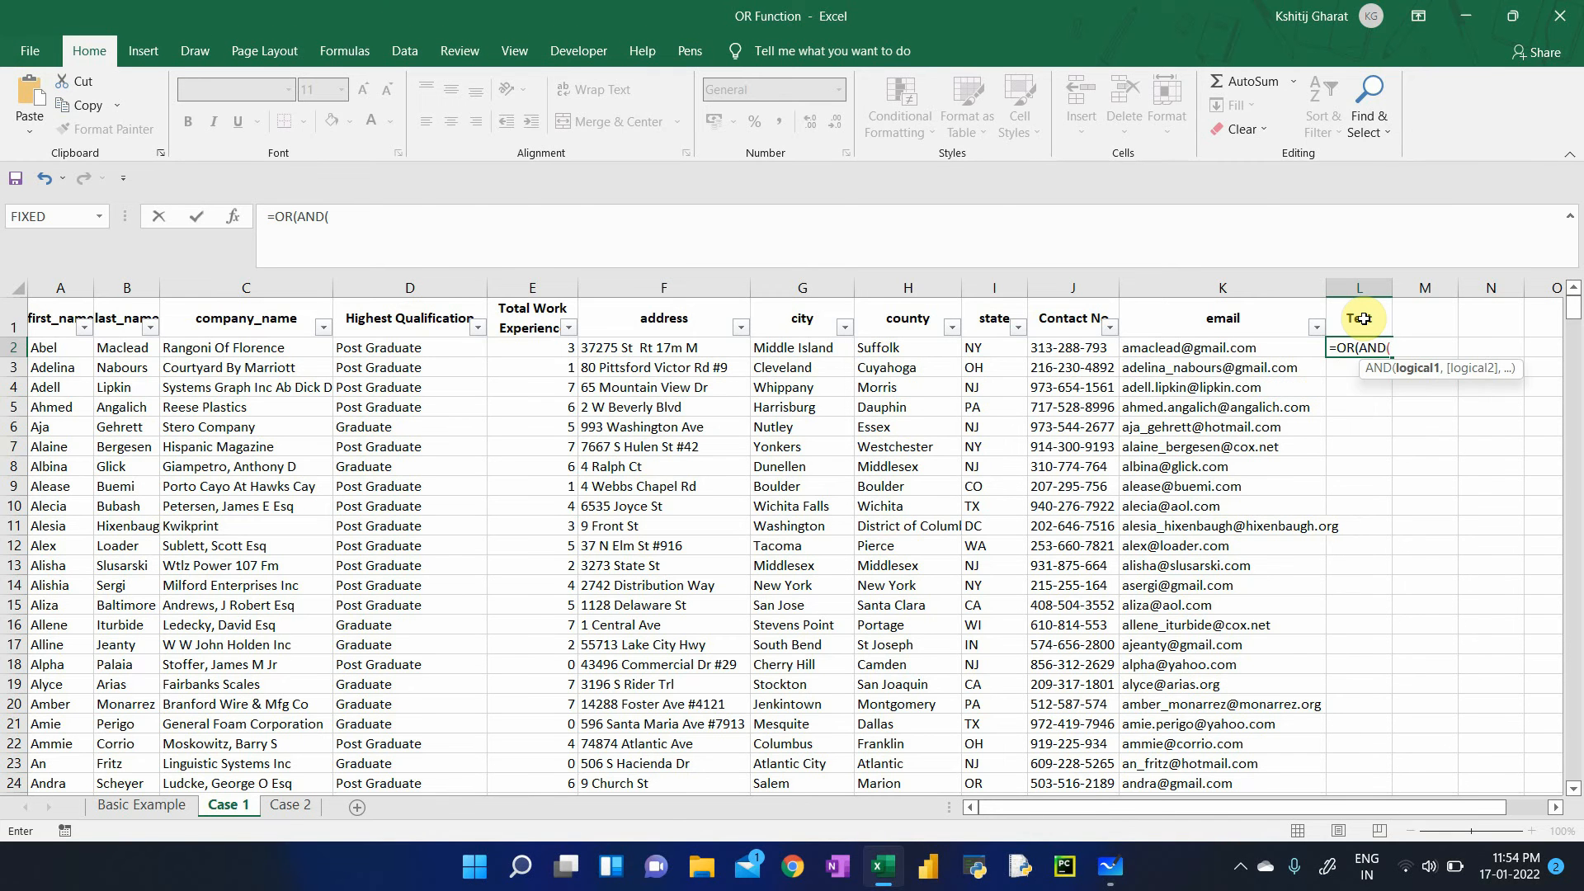
{"action": "key", "text": "alt+Tab"}
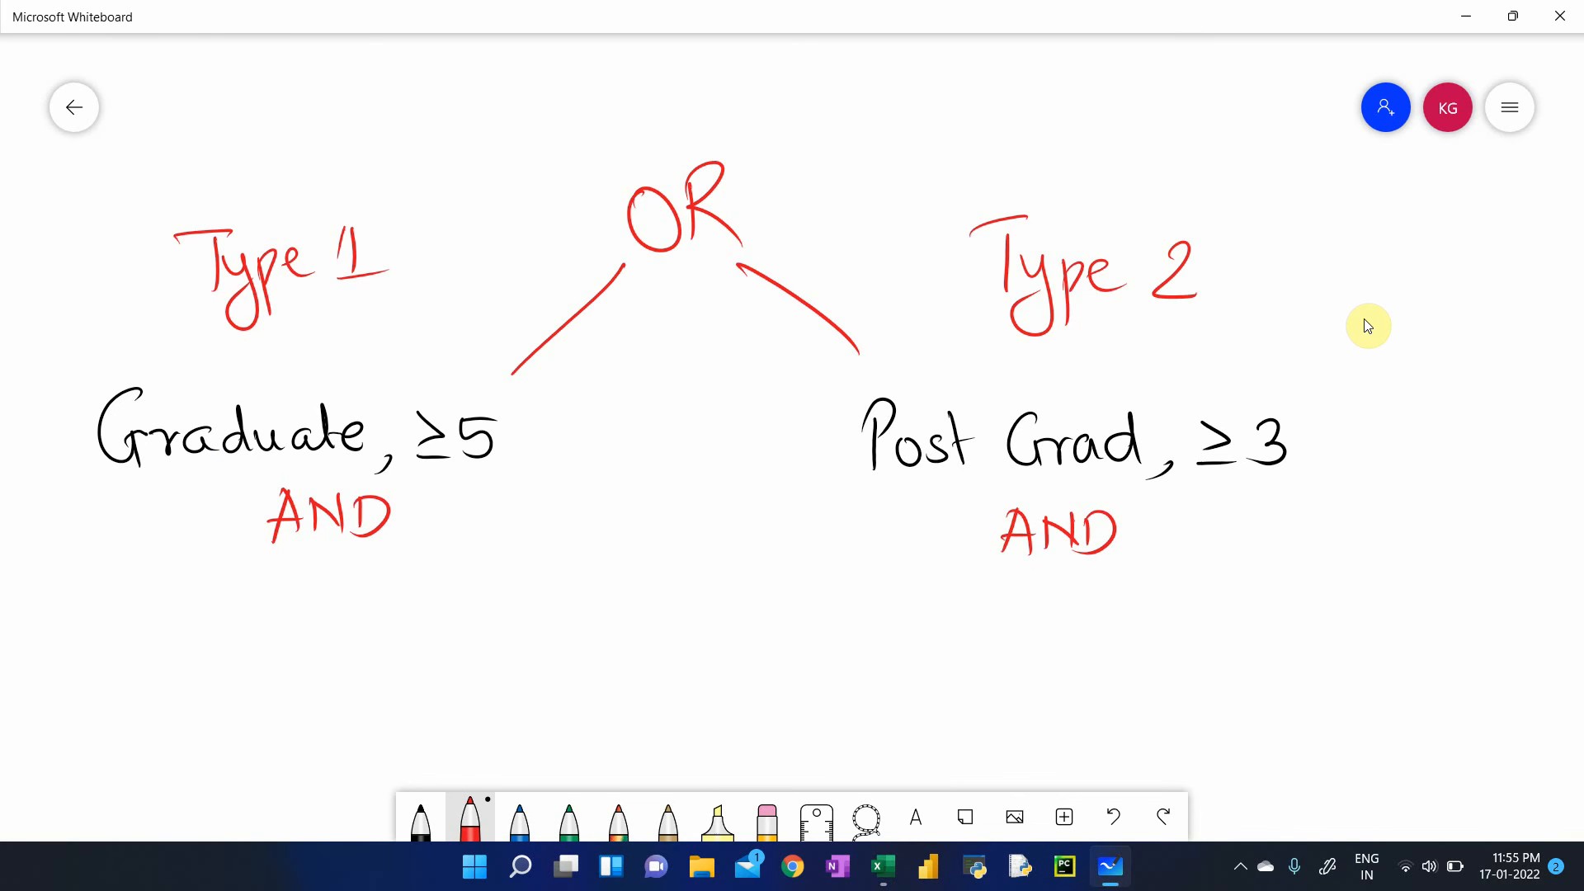
{"action": "key", "text": "alt+Tab"}
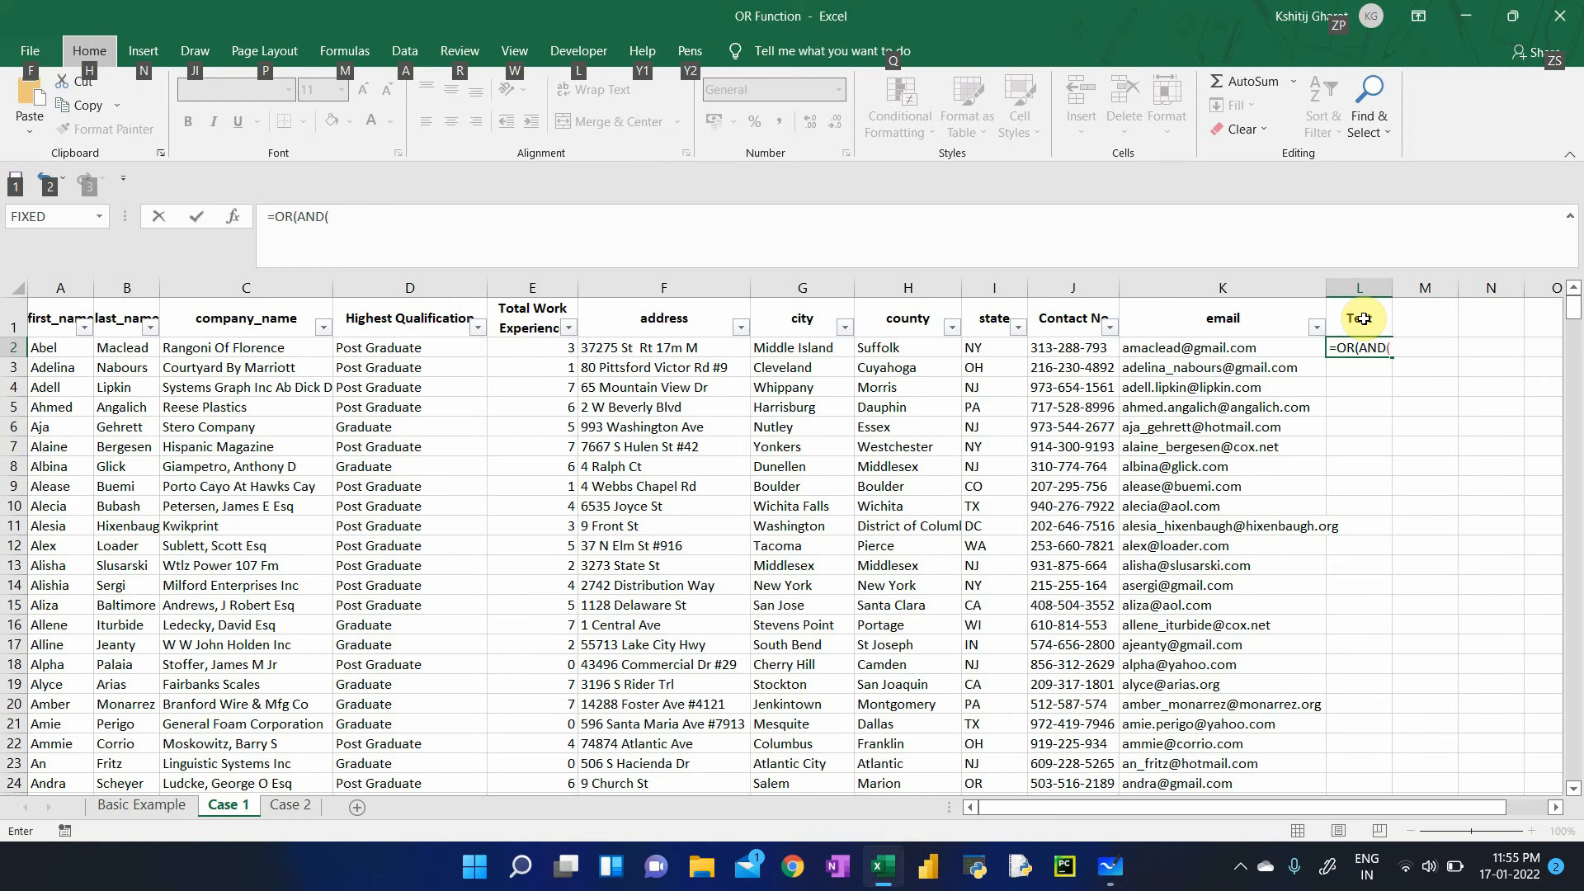
{"action": "left_click", "coordinate": [905, 238]}
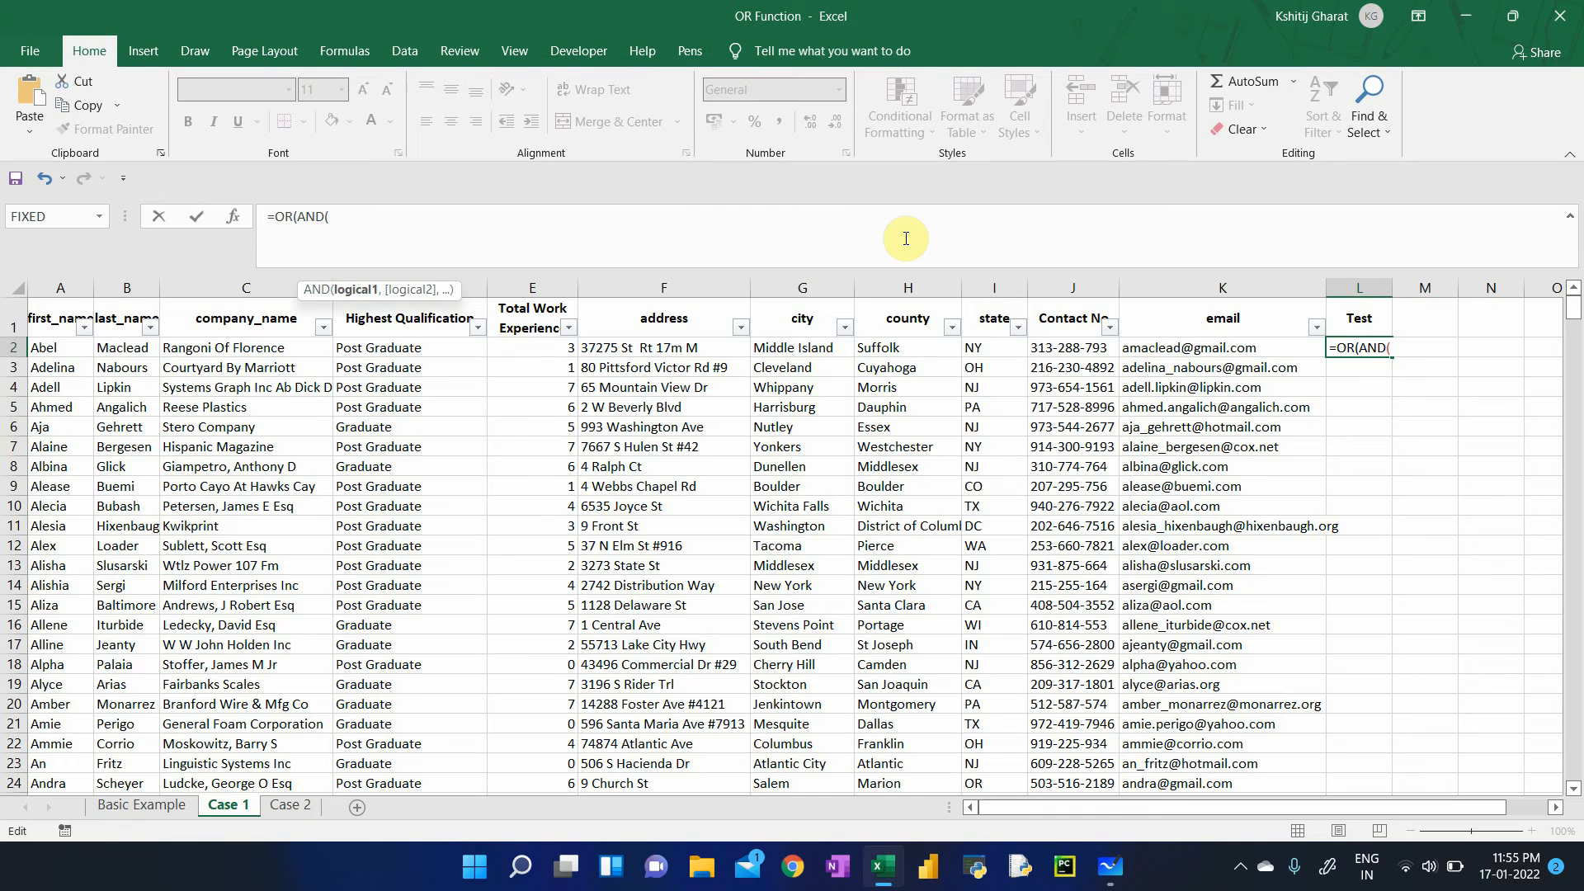
- Complete the first AND condition in the L2 formula as D2="Graduate",E2>=5
{"action": "left_click", "coordinate": [415, 349]}
{"action": "type", "text": "'"}
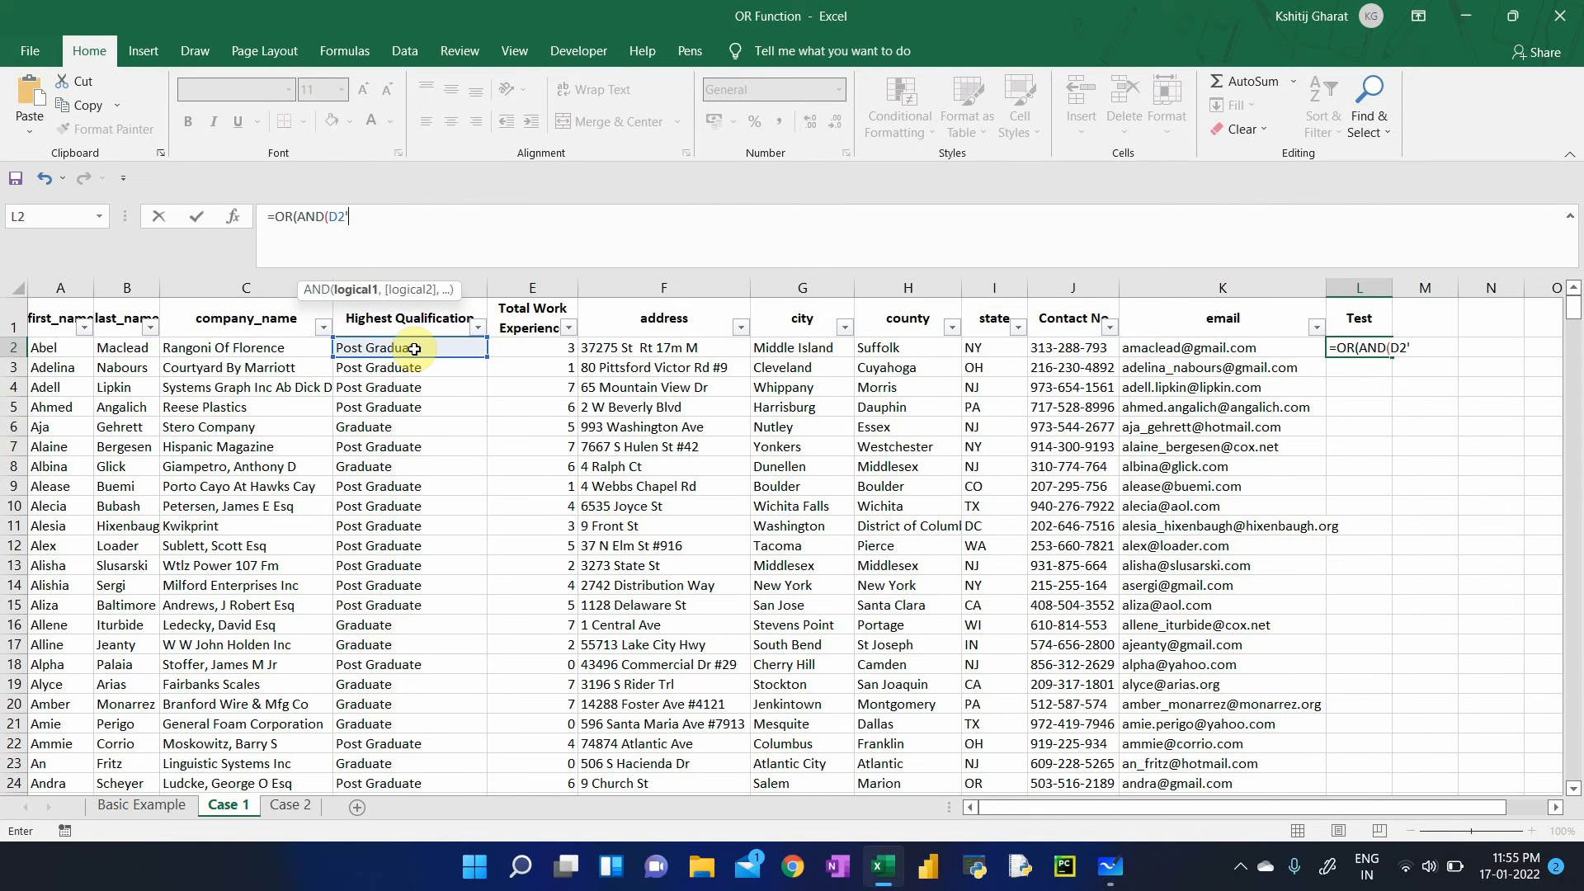
{"action": "key", "text": "BackSpace"}
{"action": "type", "text": "=\"Grt"}
{"action": "key", "text": "BackSpace"}
{"action": "type", "text": "aduate\""}
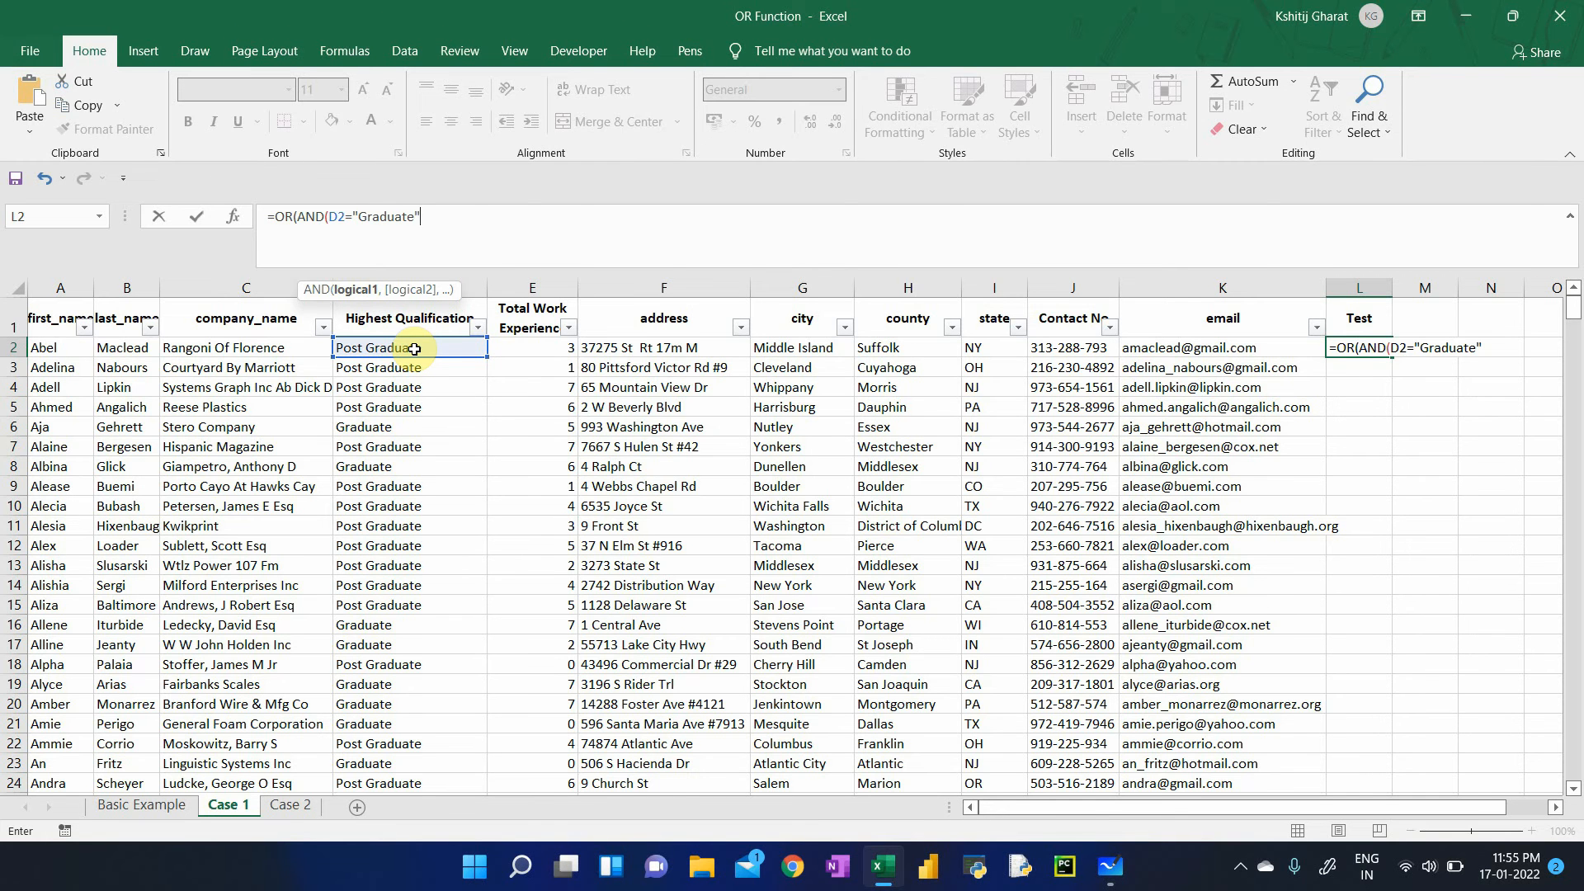
{"action": "type", "text": ","}
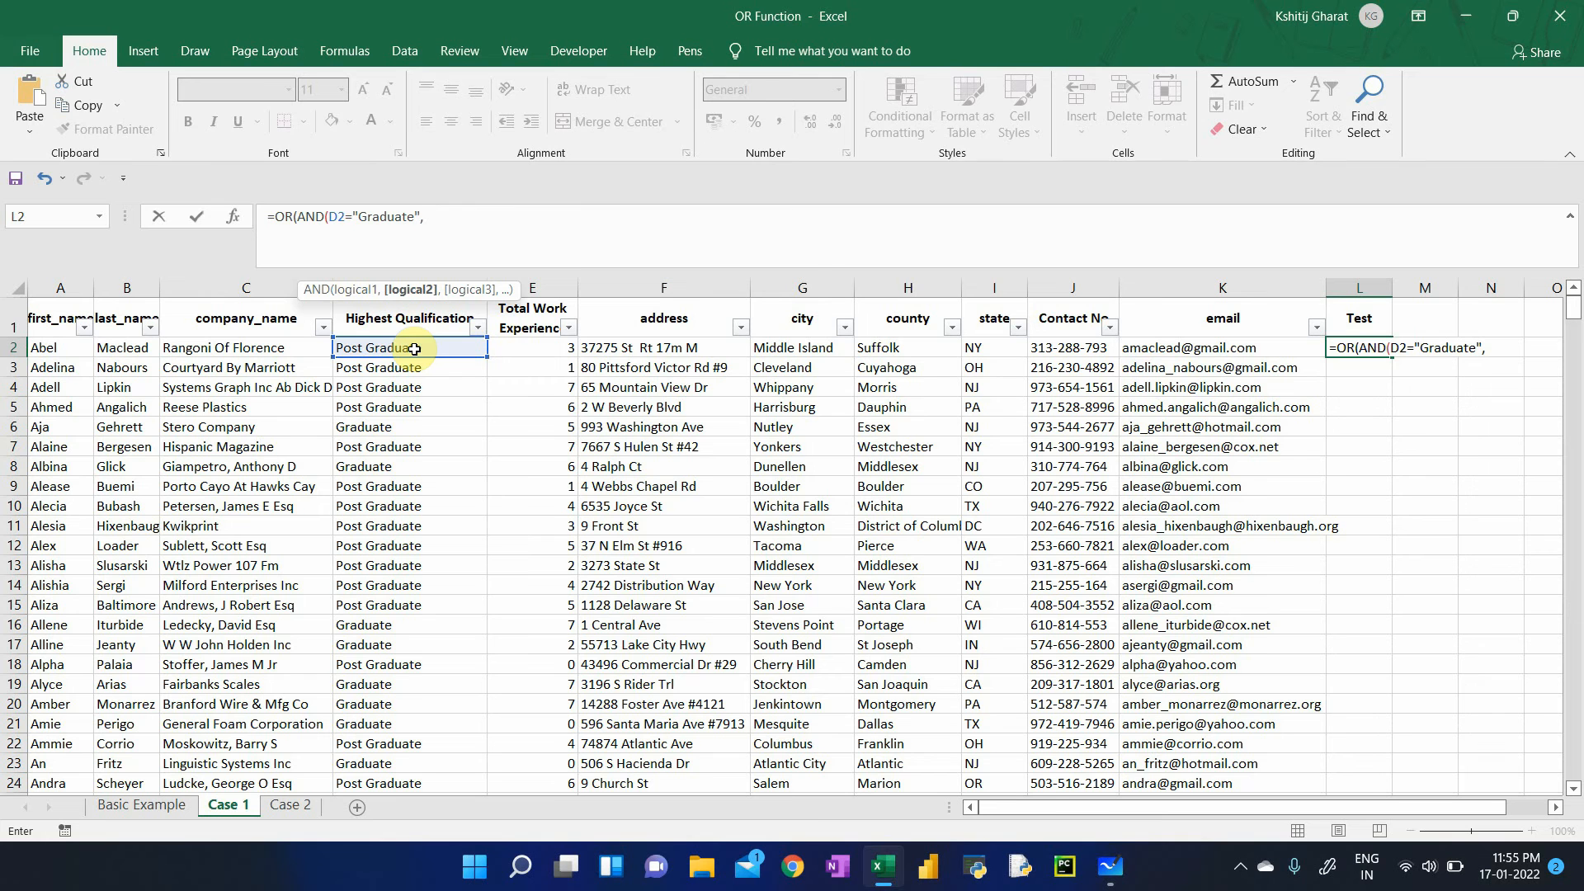
{"action": "left_click", "coordinate": [510, 347]}
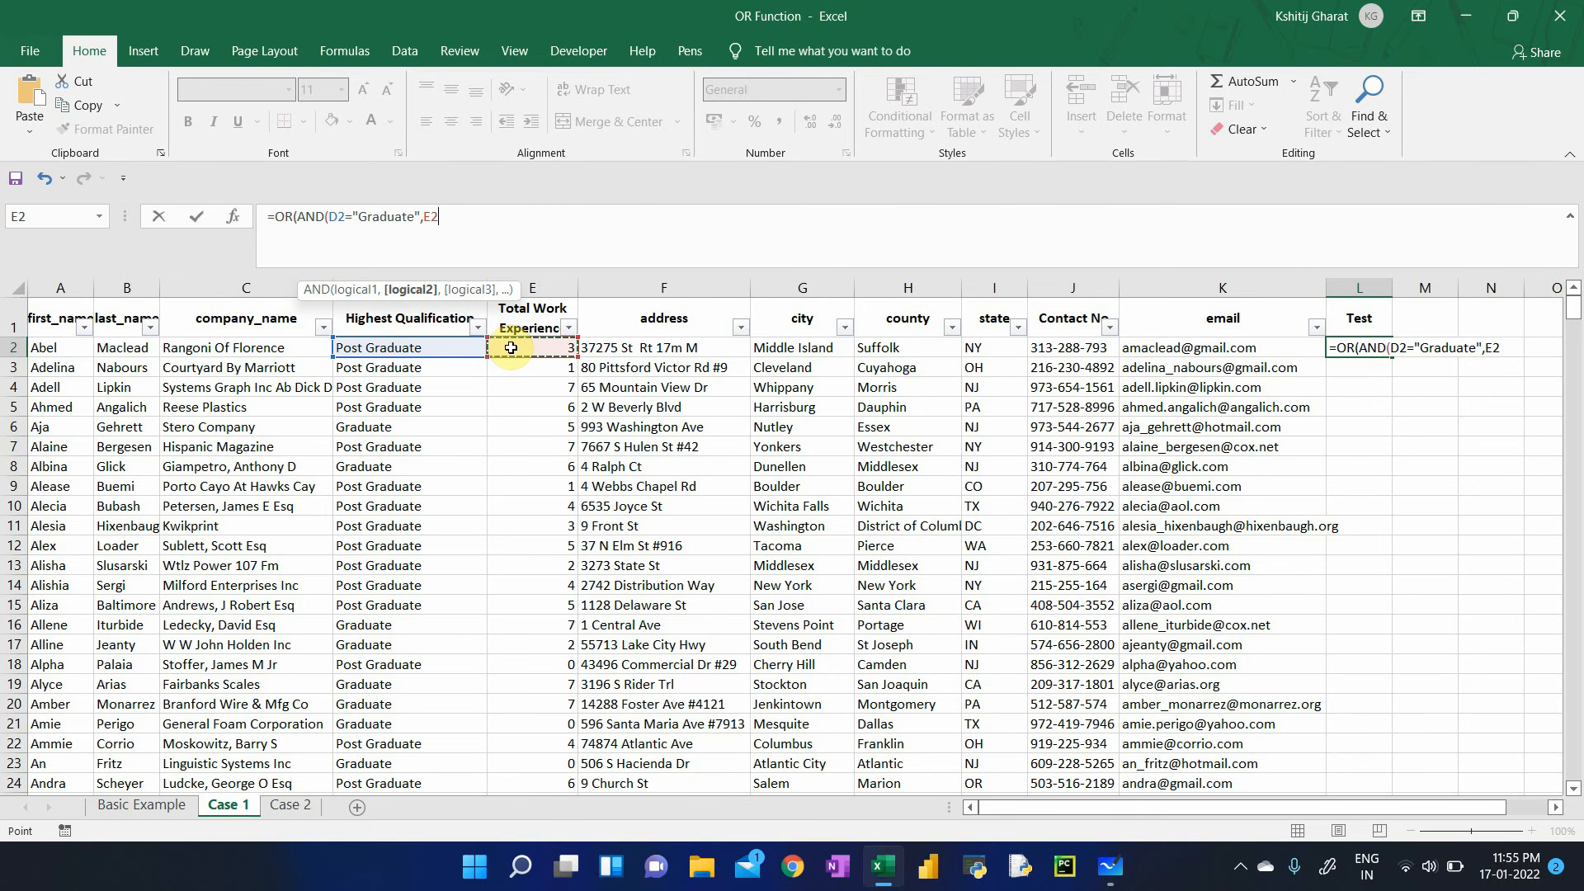
{"action": "type", "text": ">=5)"}
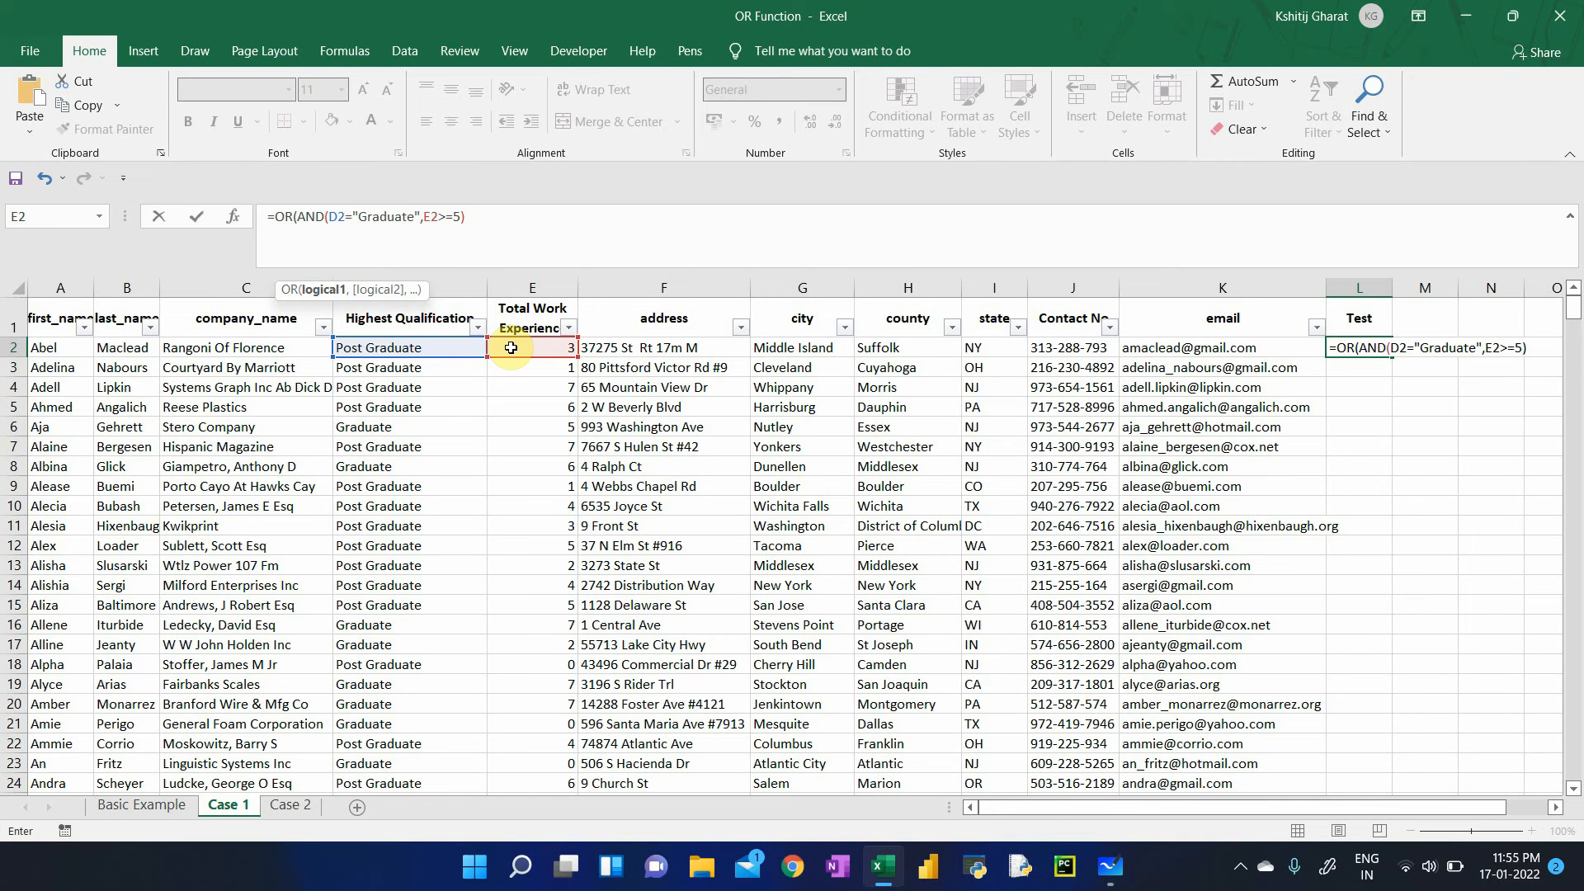
{"action": "type", "text": ","}
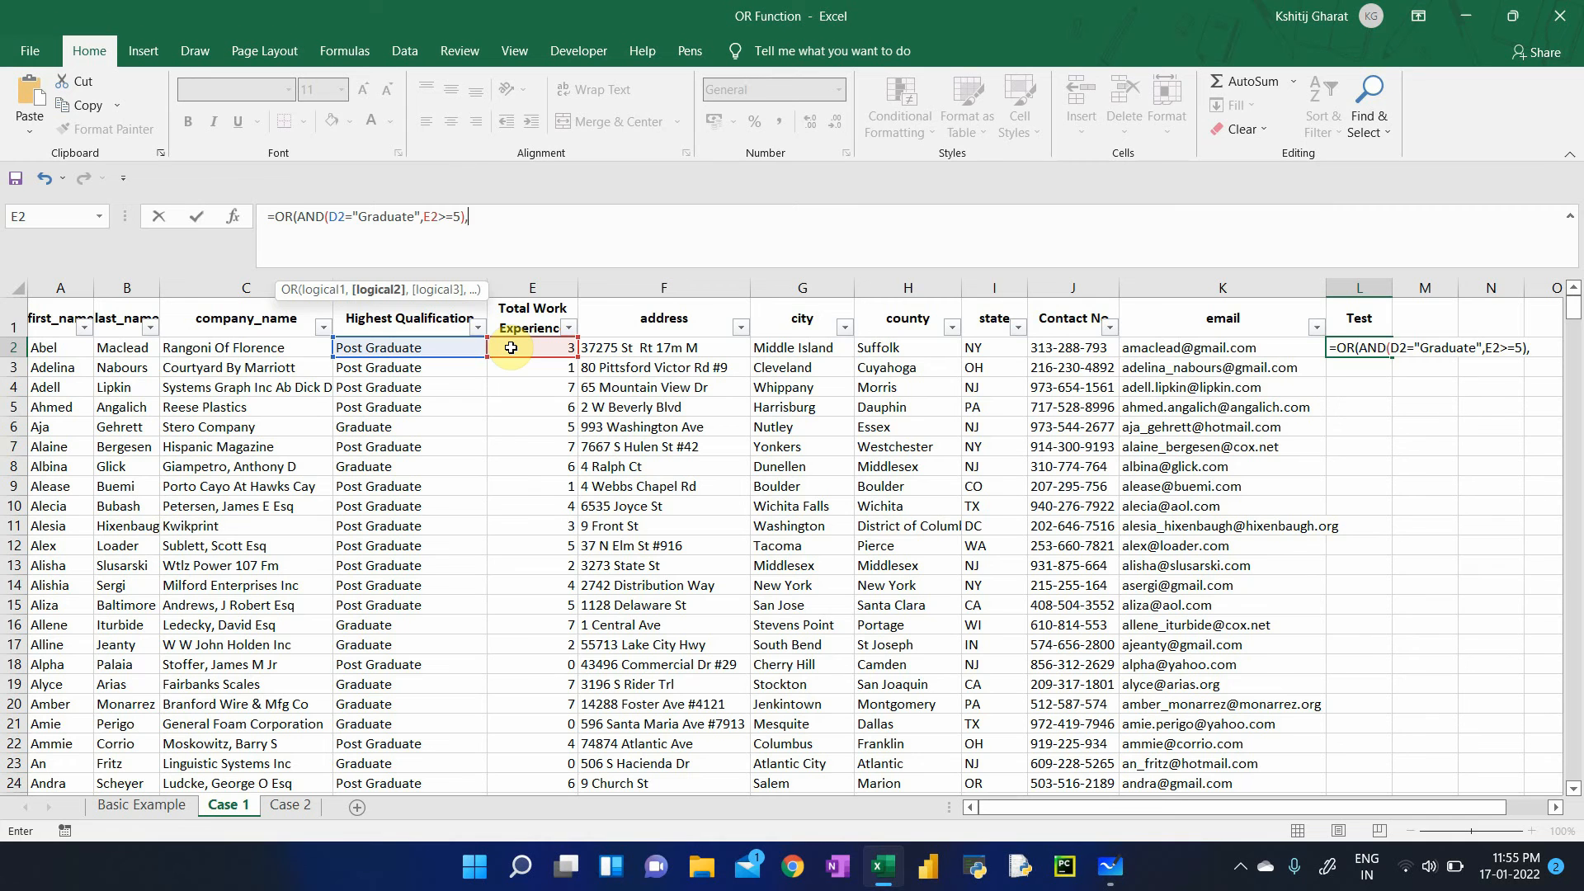
- Add the second condition AND(D2="Post Graduate",E2>=3) to the L2 formula and commit it
{"action": "type", "text": "AND("}
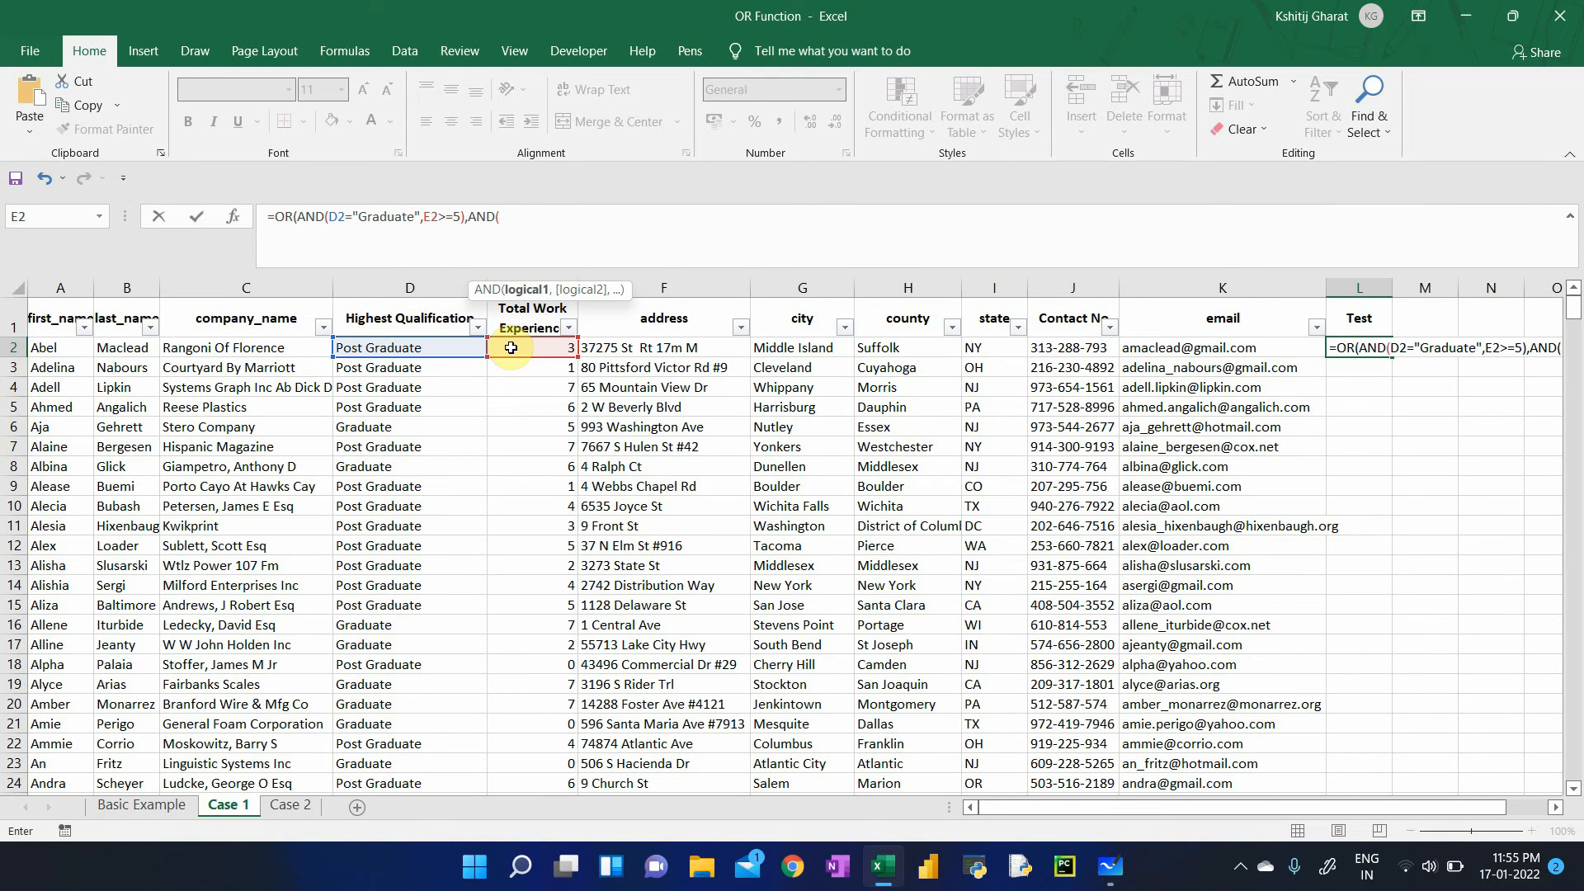
{"action": "left_click", "coordinate": [379, 349]}
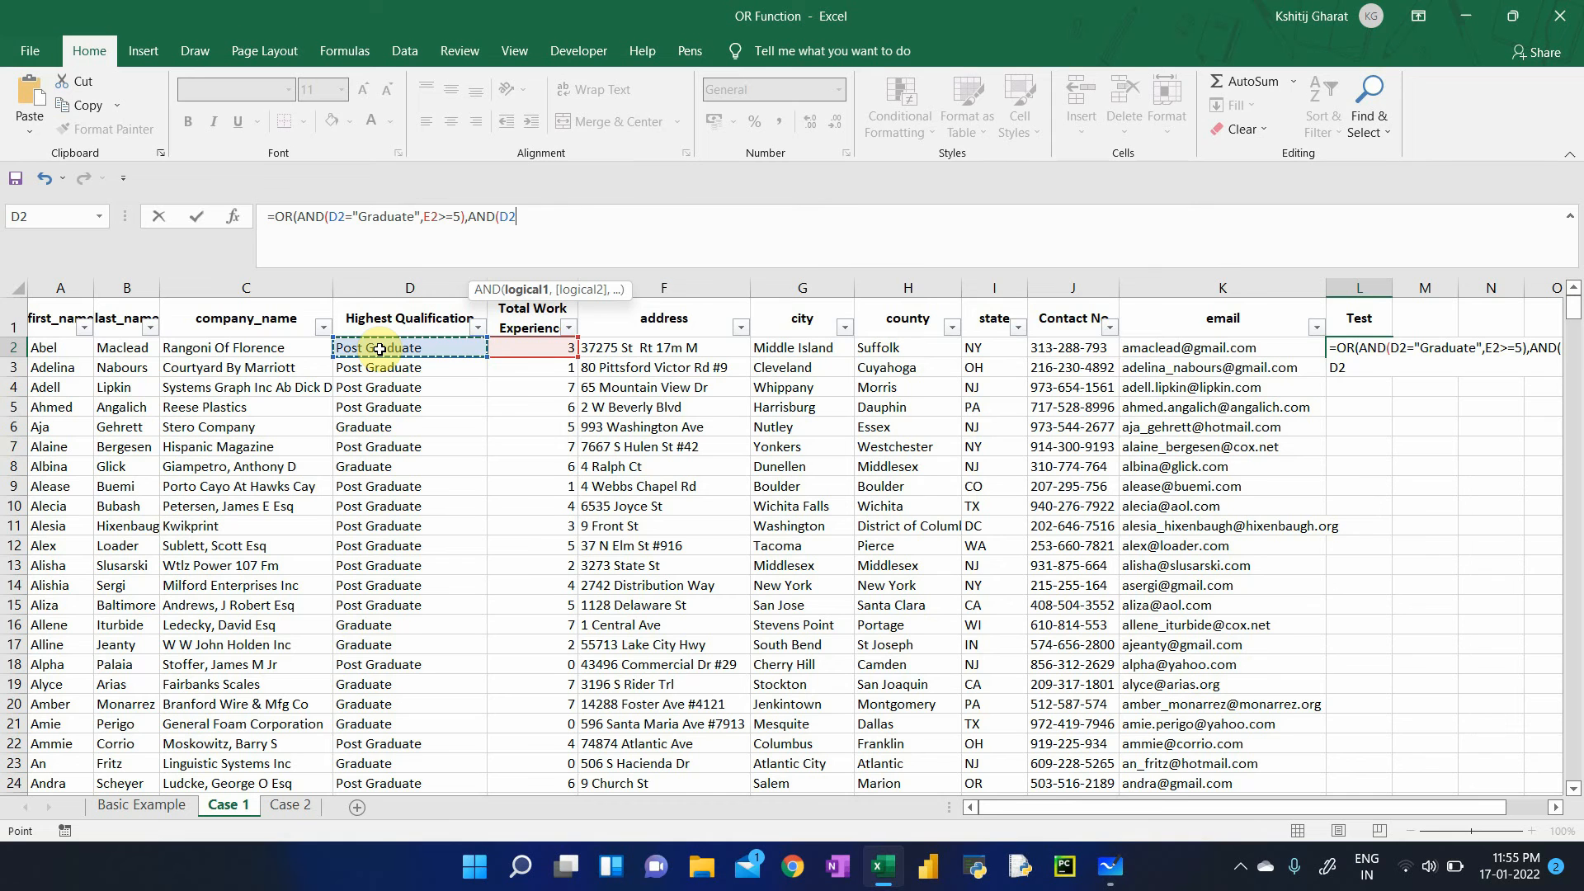
{"action": "type", "text": "=\"Pos"}
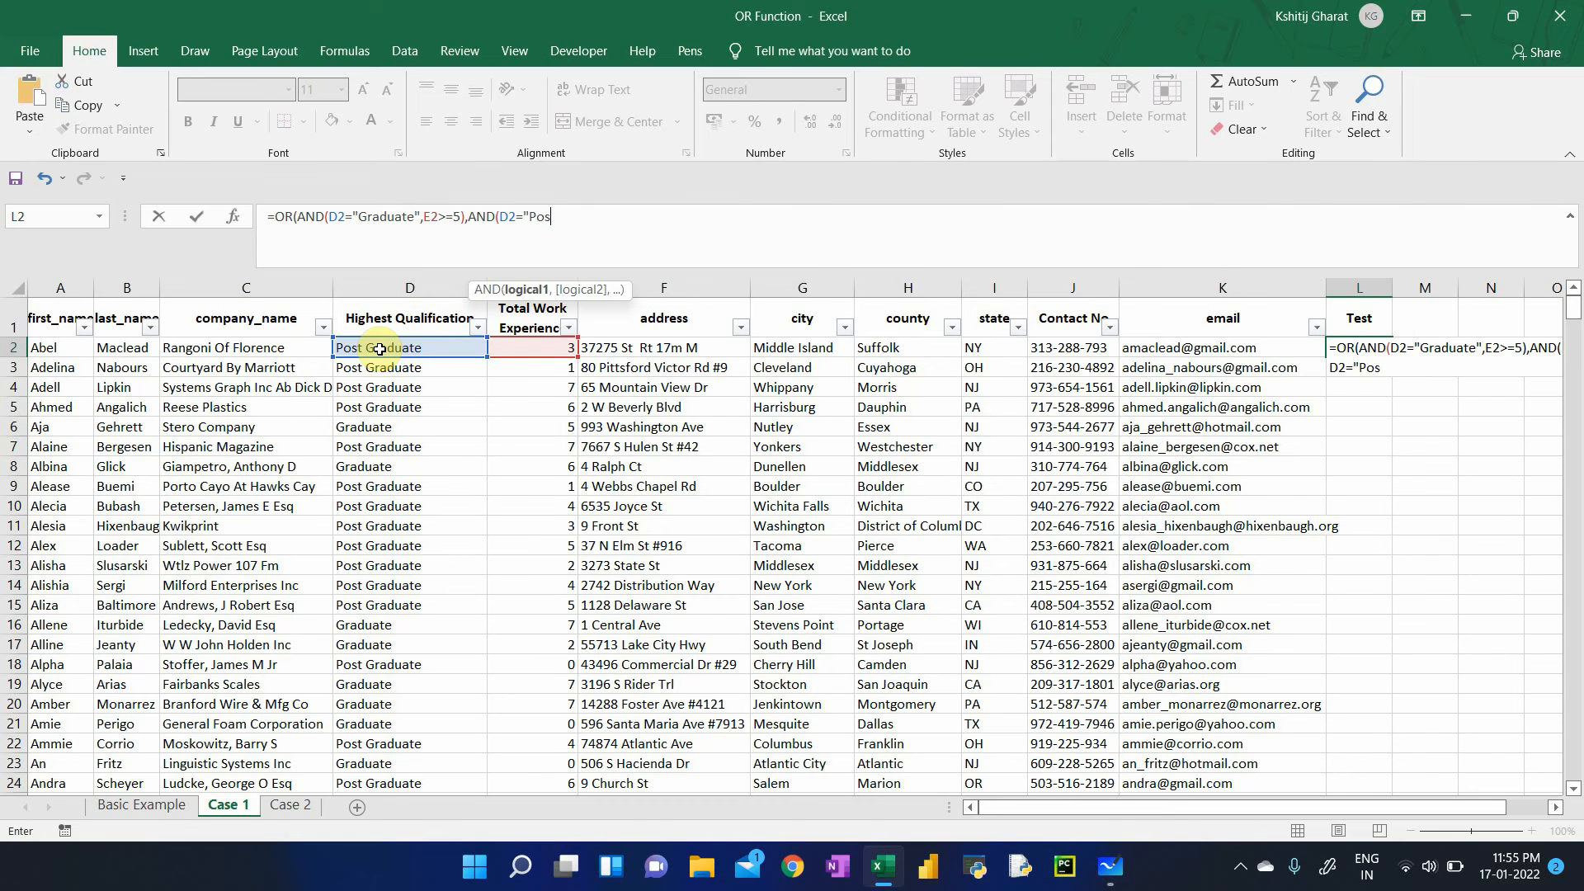
{"action": "type", "text": "t Graduate\","}
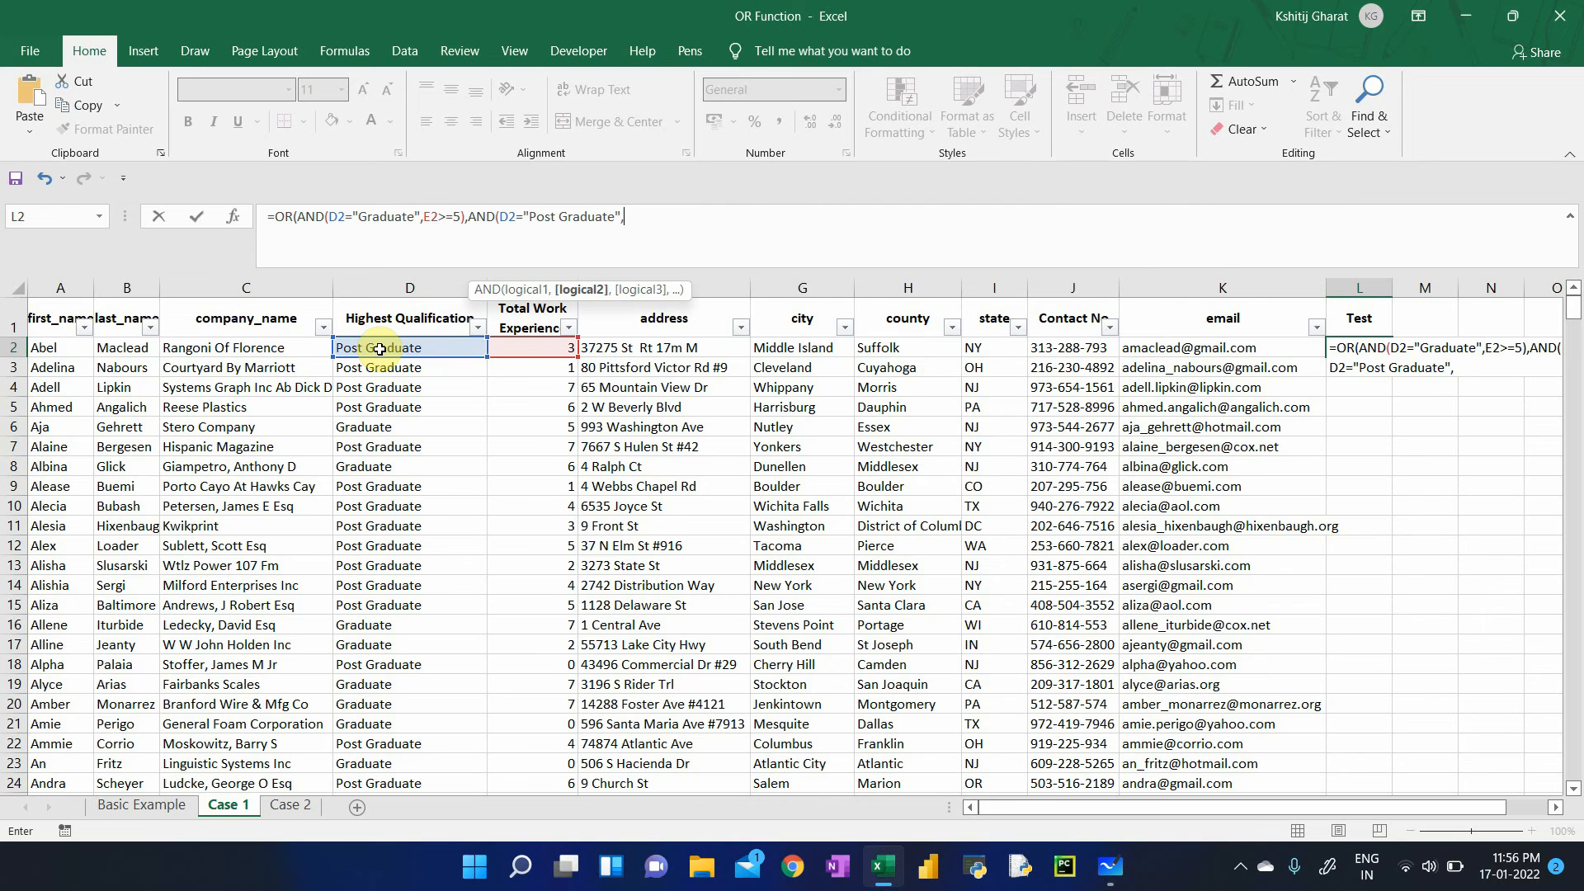
{"action": "left_click", "coordinate": [516, 344]}
{"action": "type", "text": ">"}
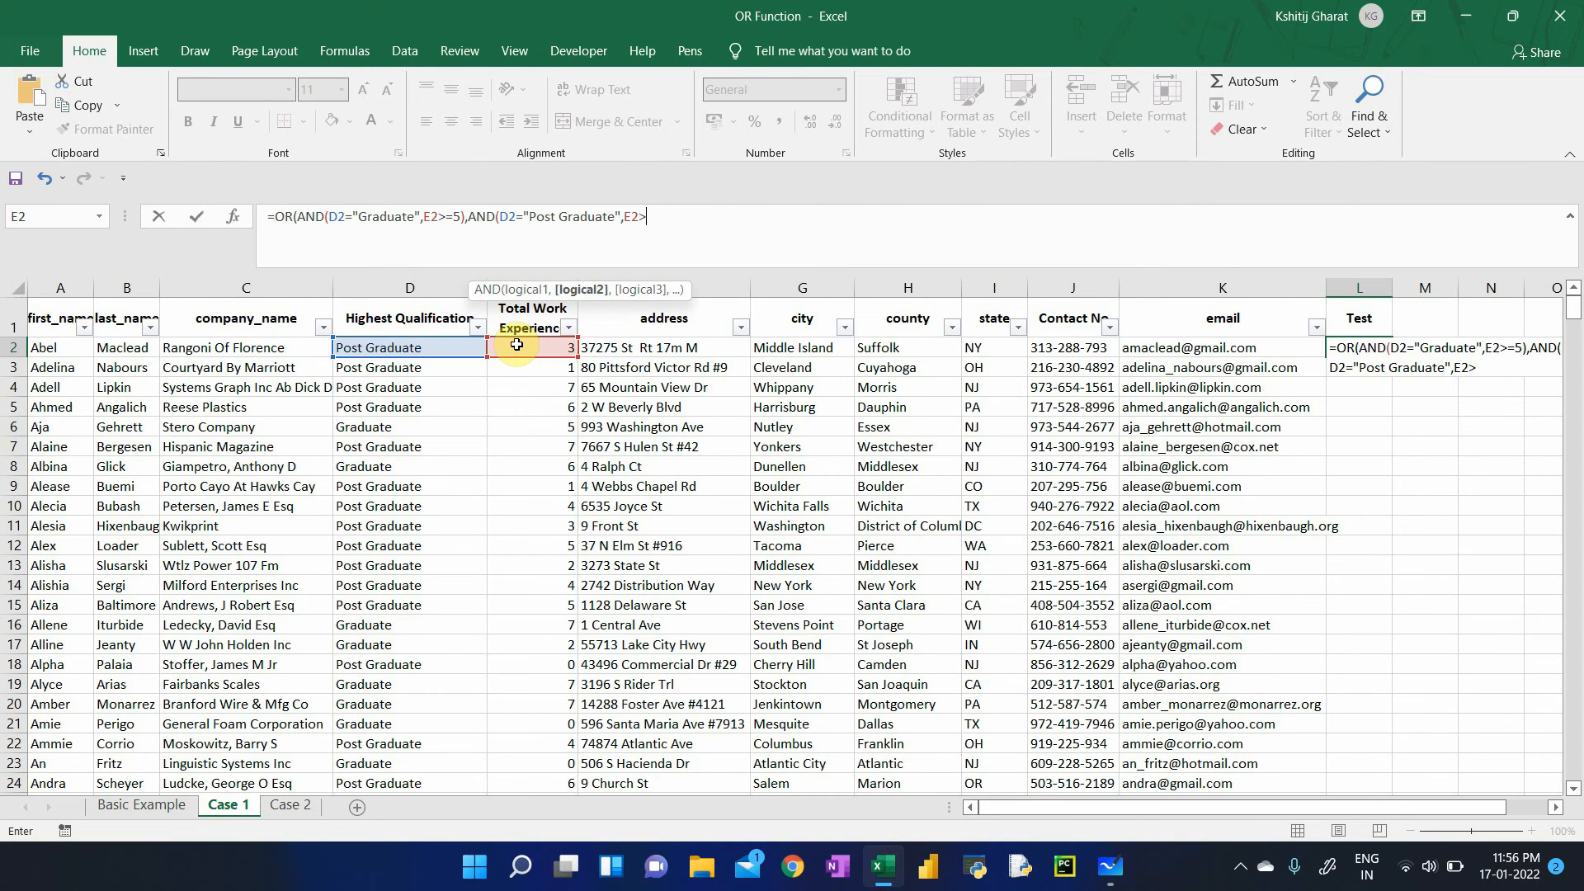
{"action": "type", "text": "=3)"}
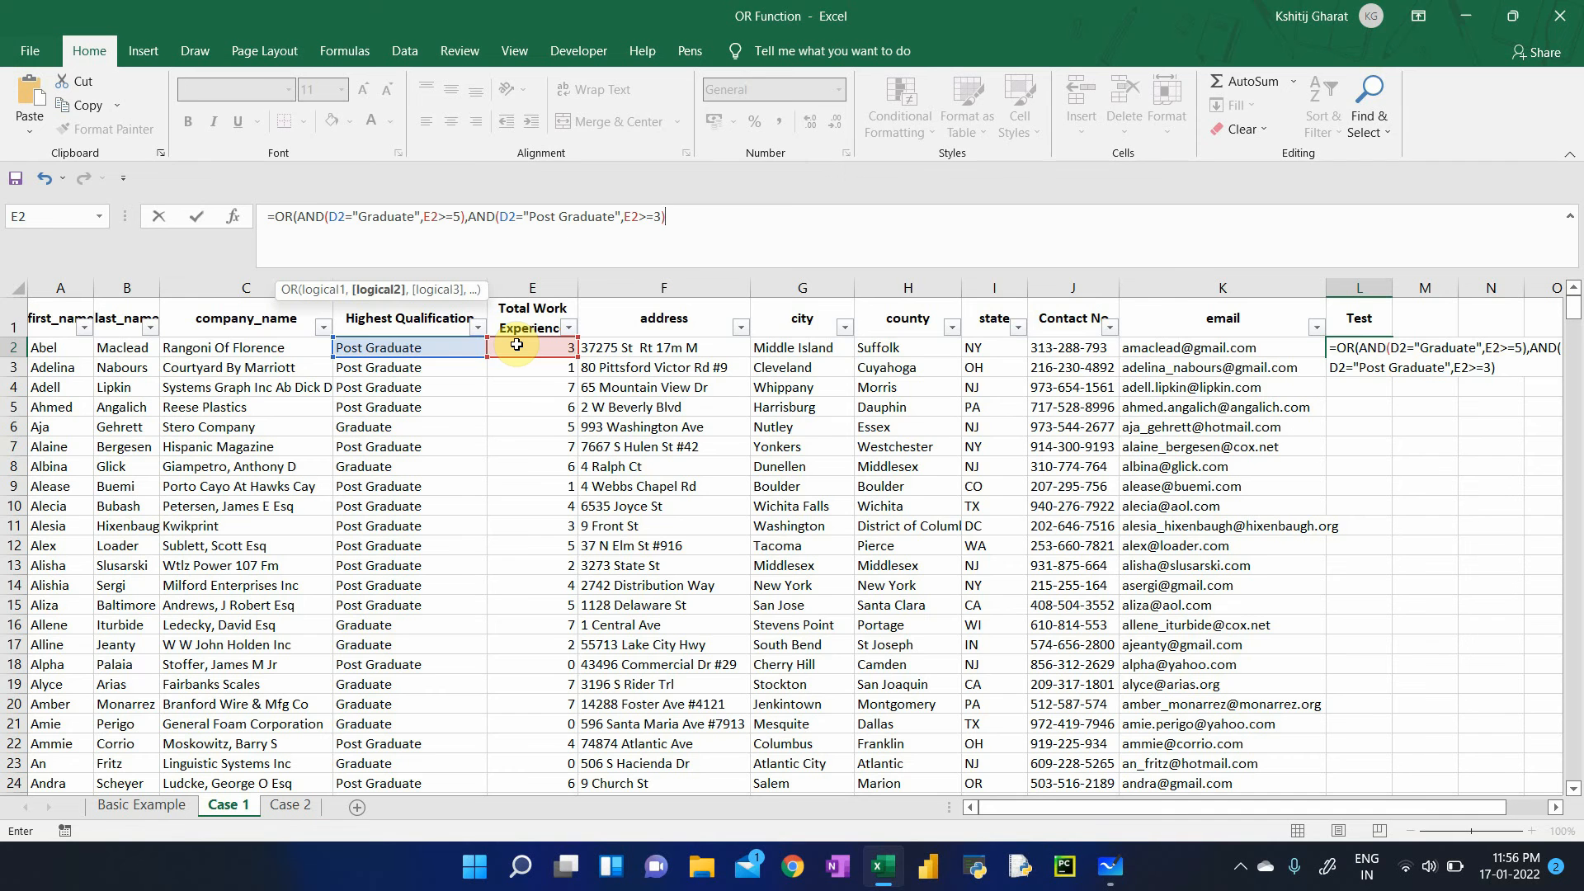
{"action": "key", "text": "Return"}
{"action": "key", "text": "Return"}
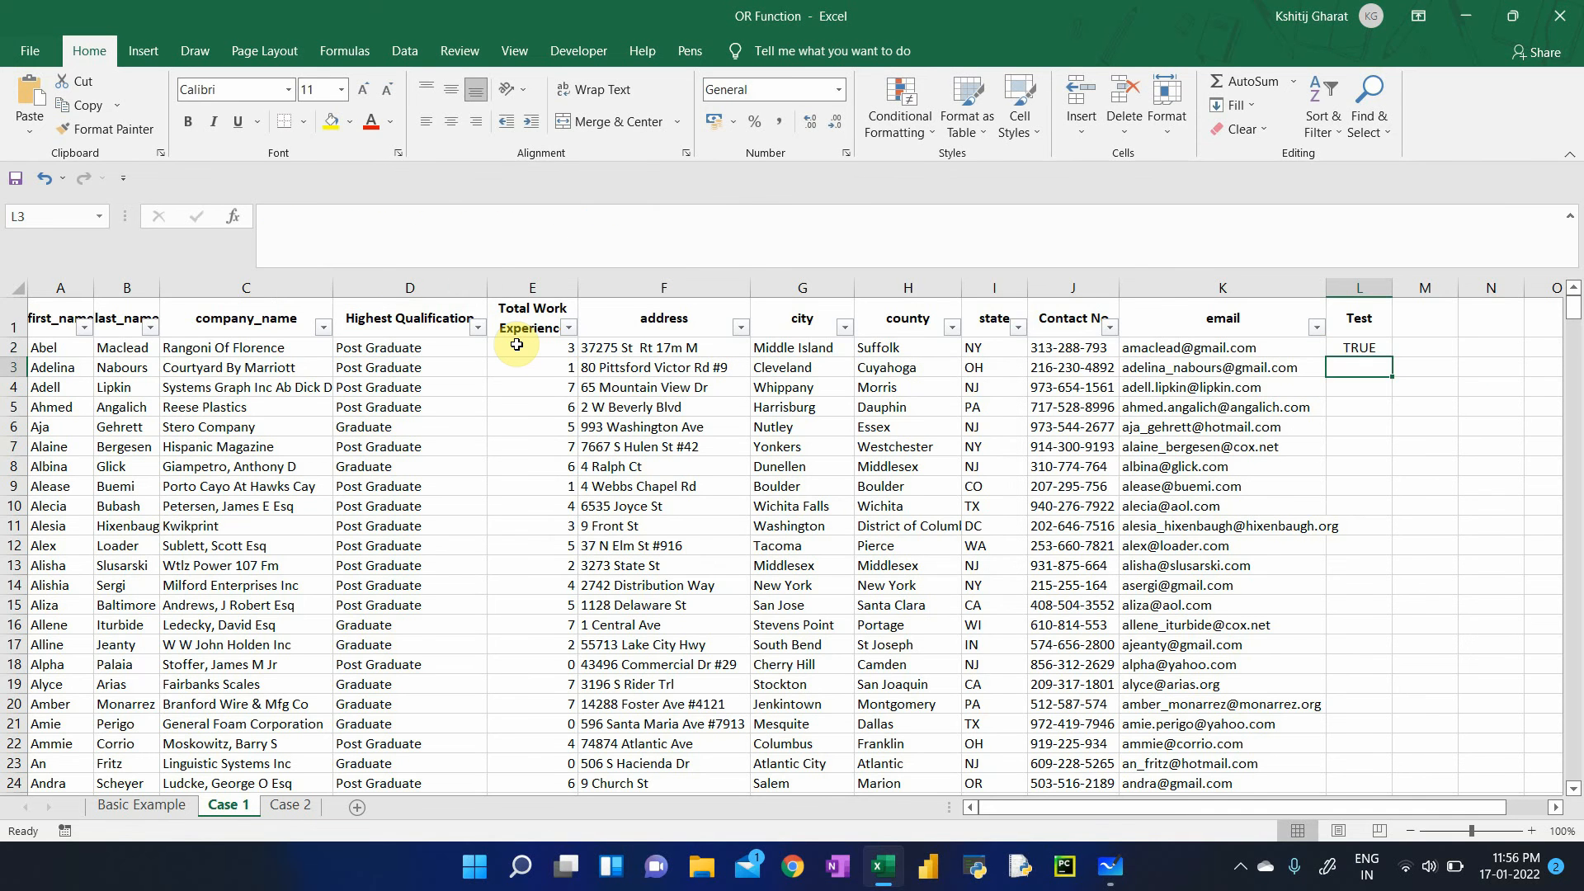
- Copy the L2 formula down the Test column to the last data row and return to the heading
{"action": "key", "text": "Up"}
{"action": "key", "text": "ctrl+c"}
{"action": "key", "text": "Left"}
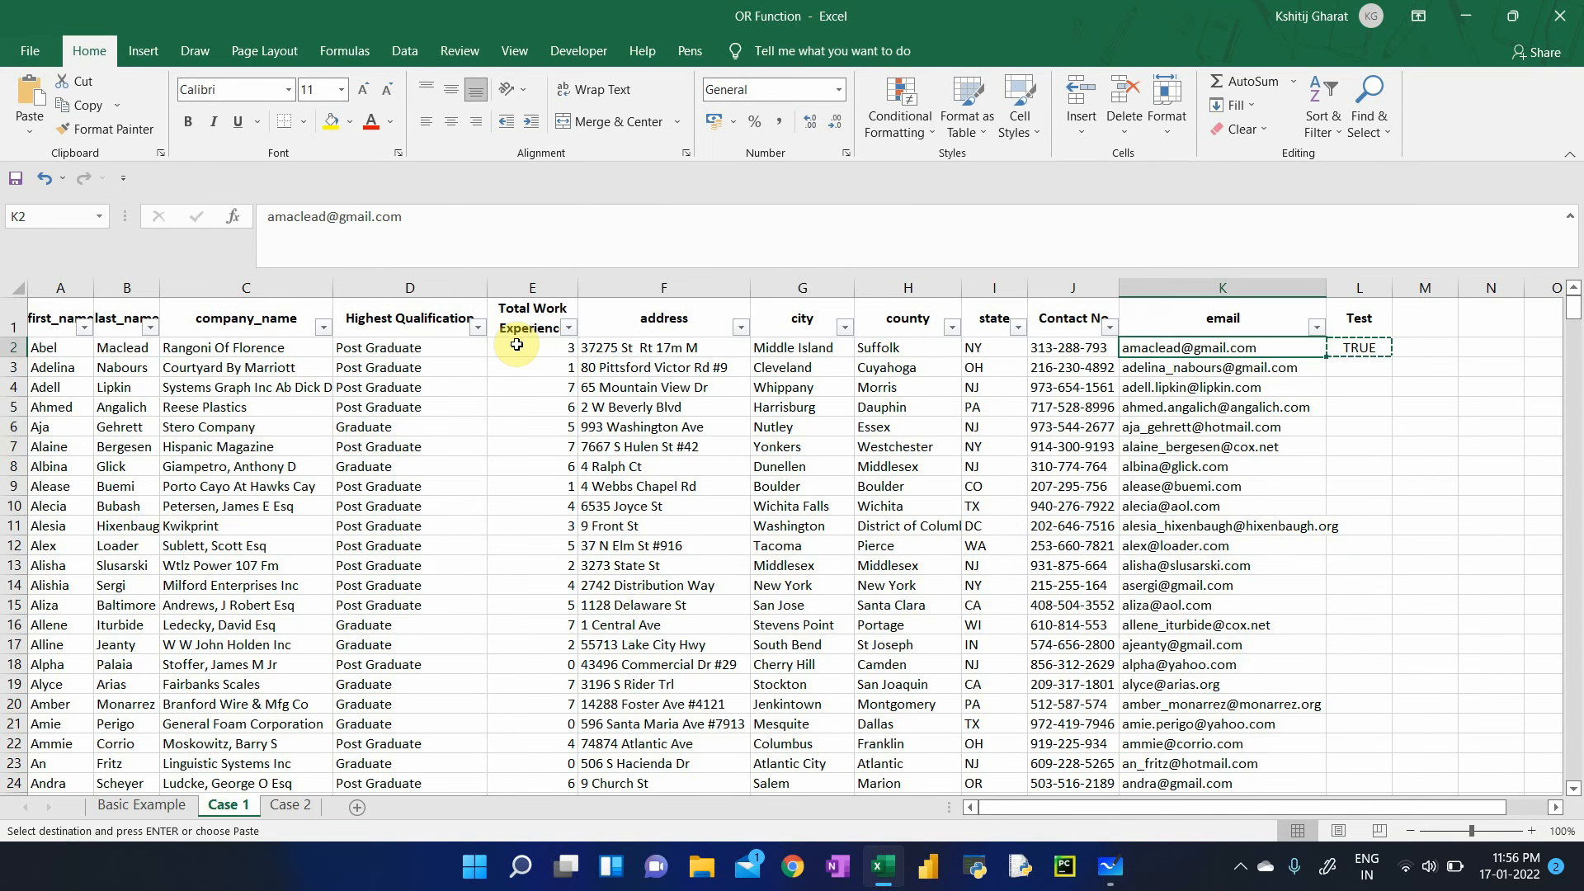
{"action": "key", "text": "ctrl+Down"}
{"action": "key", "text": "Right"}
{"action": "key", "text": "ctrl+shift+Up"}
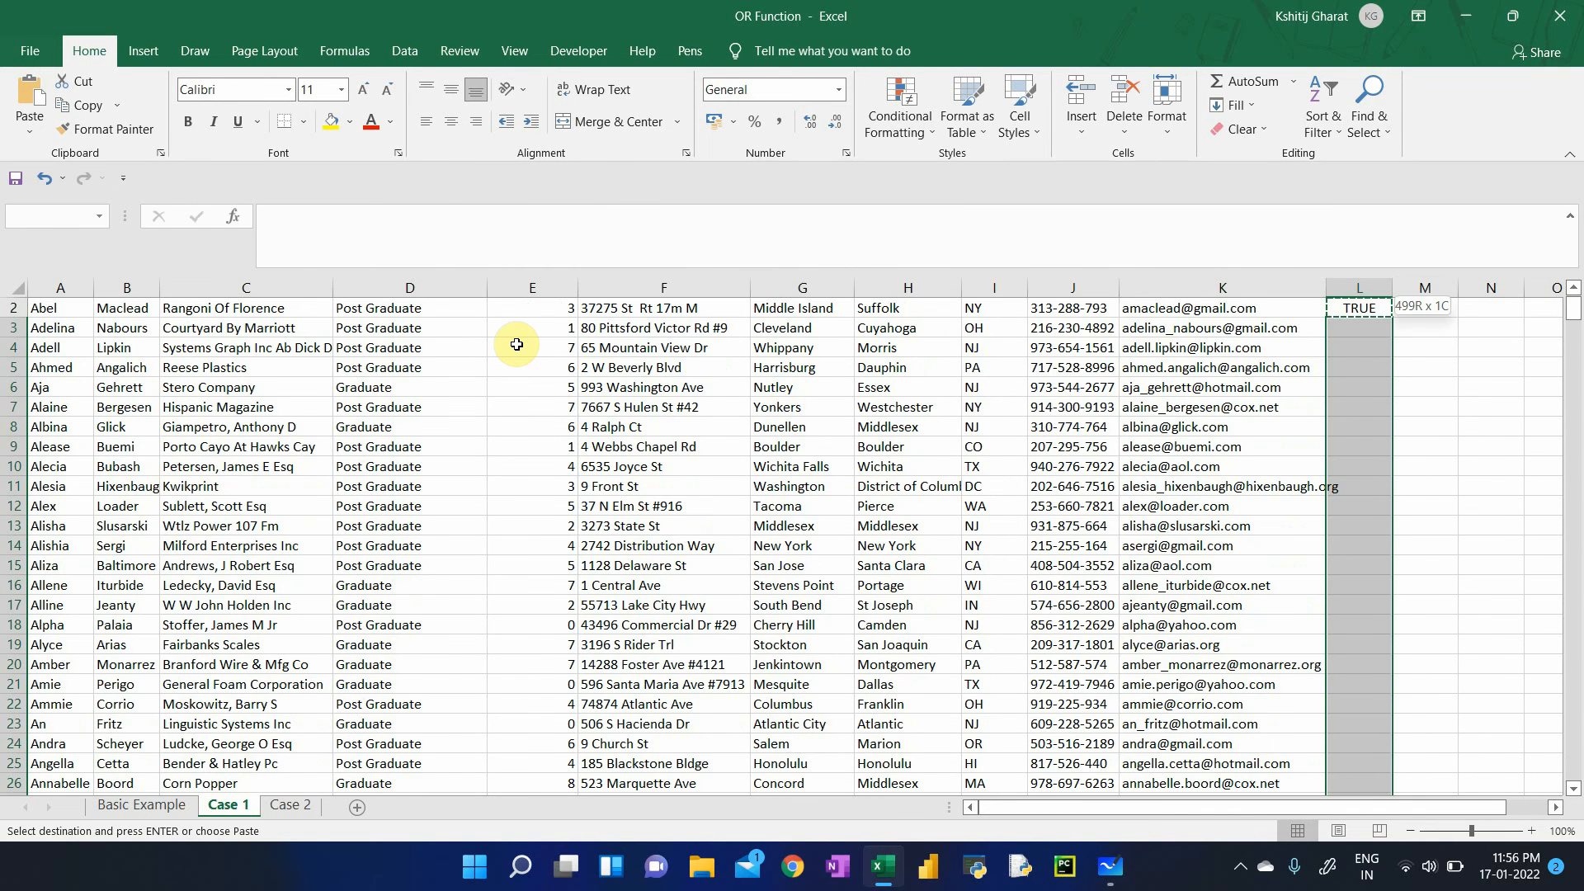
{"action": "key", "text": "ctrl+v"}
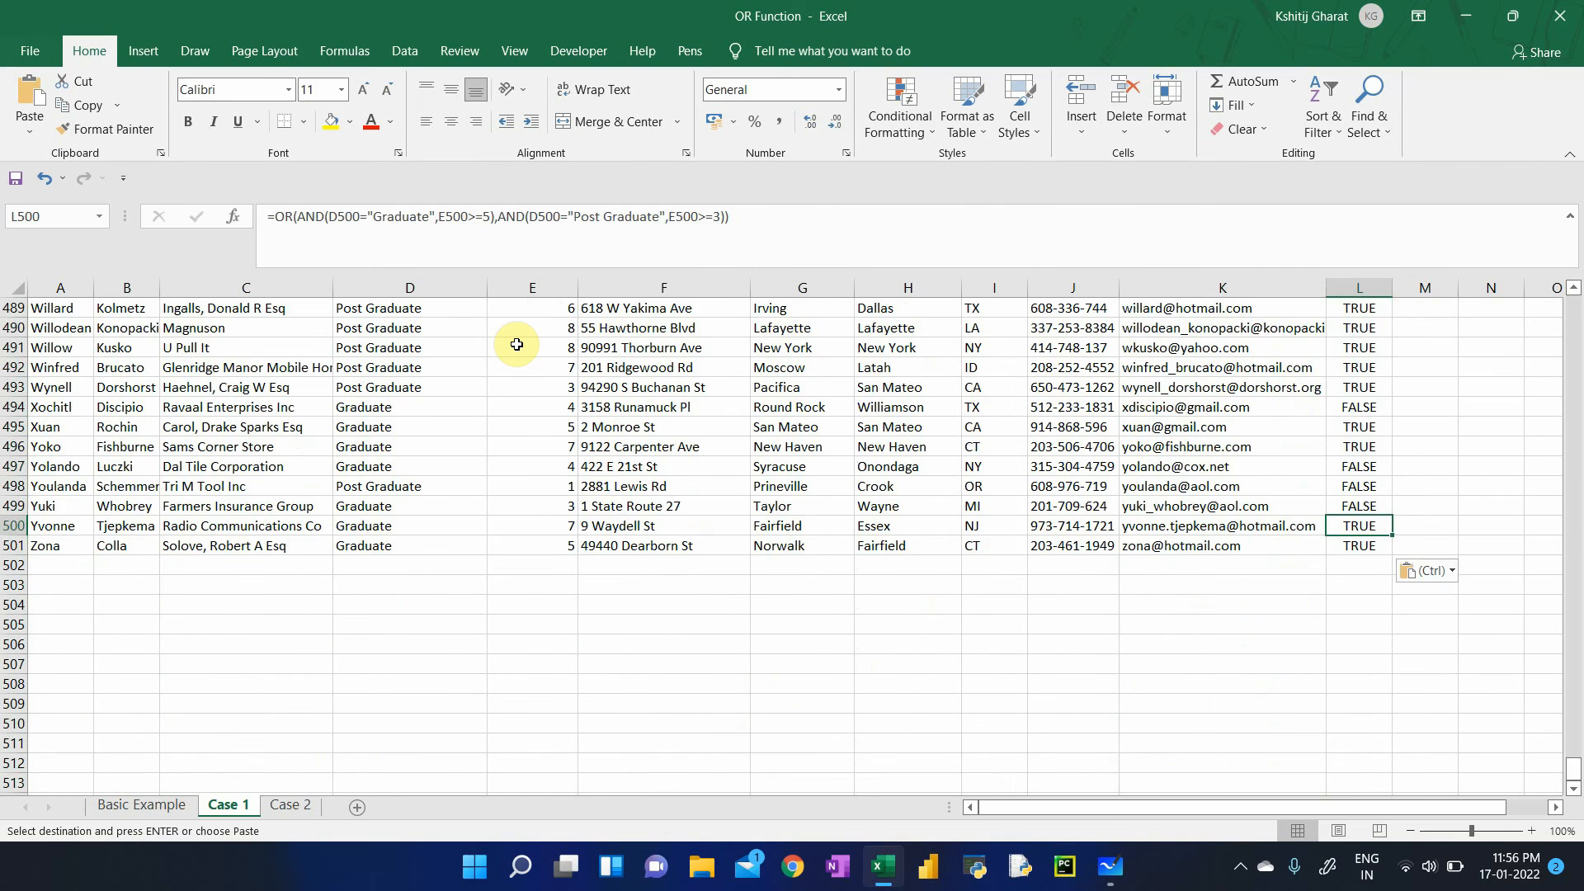
{"action": "key", "text": "ctrl+Up"}
{"action": "key", "text": "Escape"}
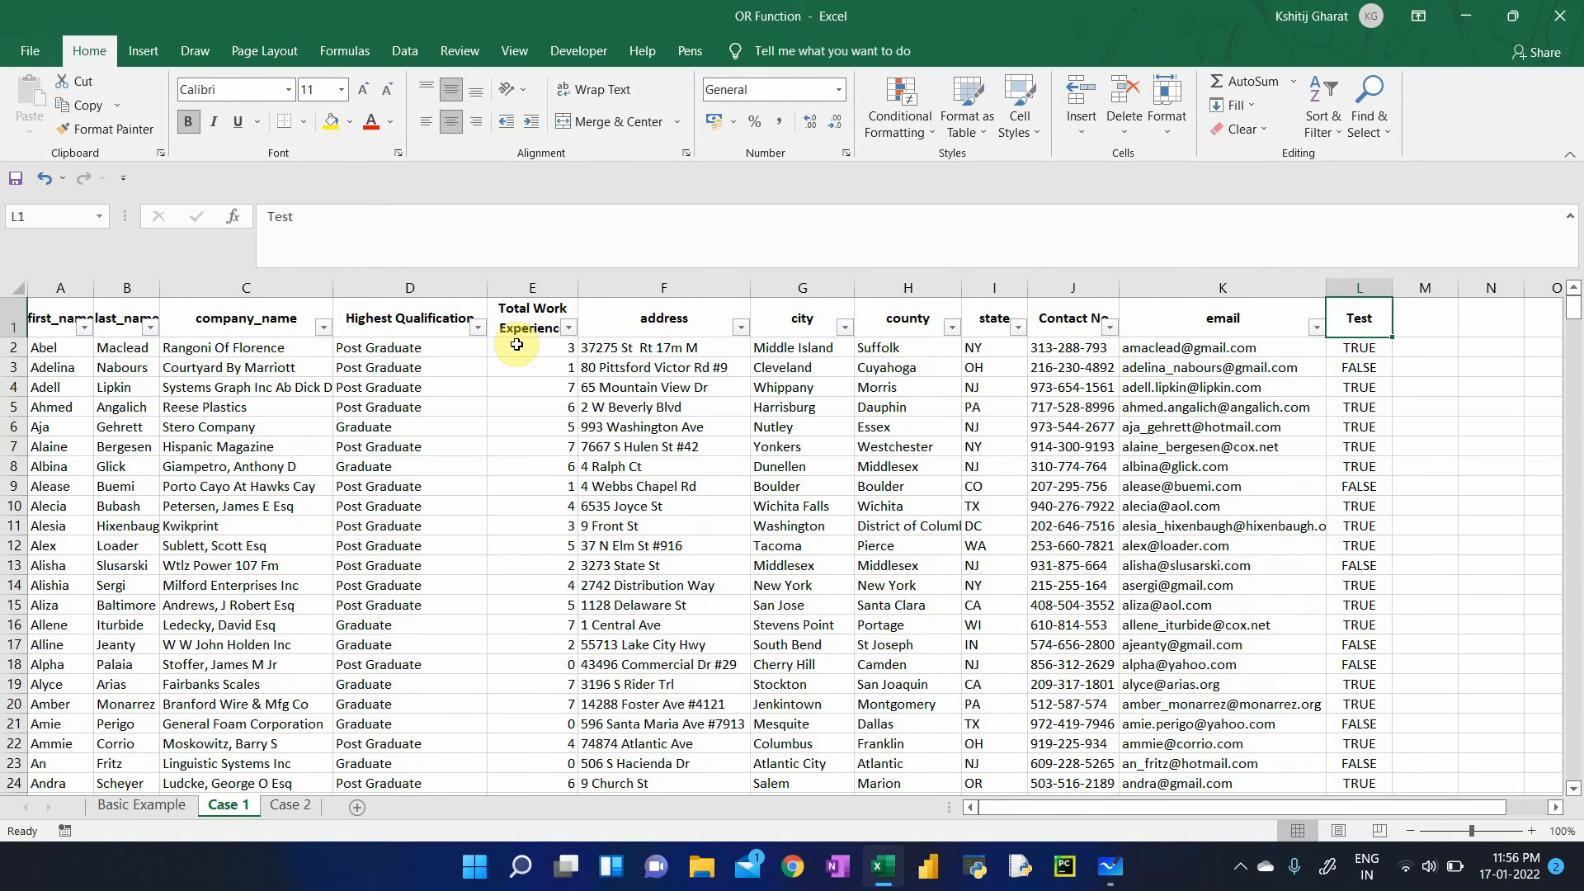
- Extend the header row filter to include the Test column and filter it to show only TRUE rows
{"action": "key", "text": "ctrl+Left"}
{"action": "key", "text": "ctrl+shift+Right"}
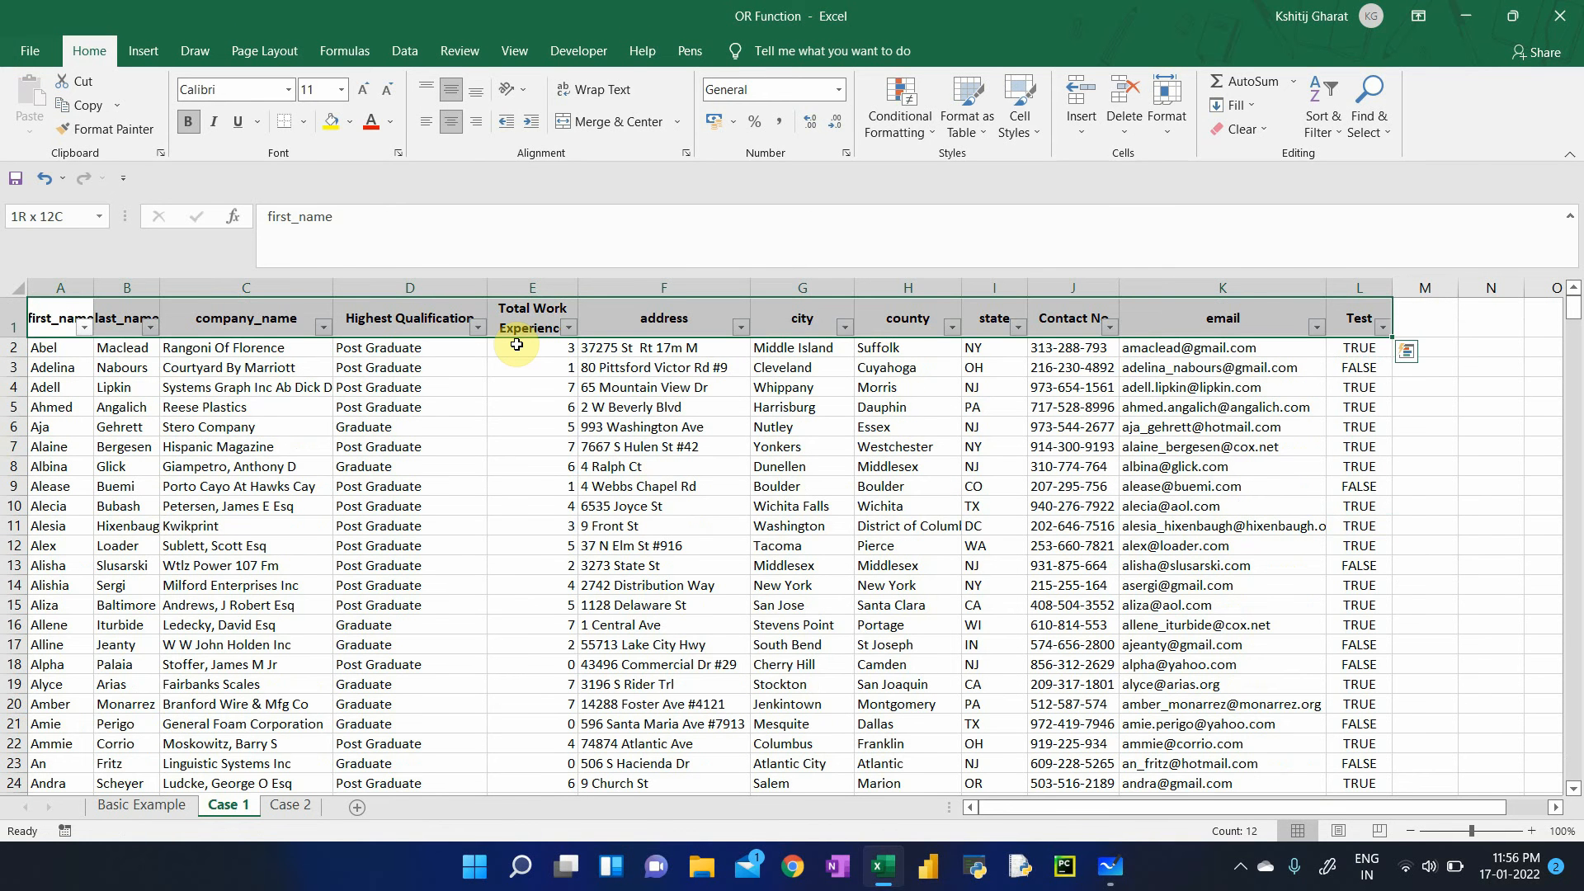
{"action": "key", "text": "ctrl+Right"}
{"action": "key", "text": "alt+Down"}
{"action": "key", "text": "Down"}
{"action": "key", "text": "Down"}
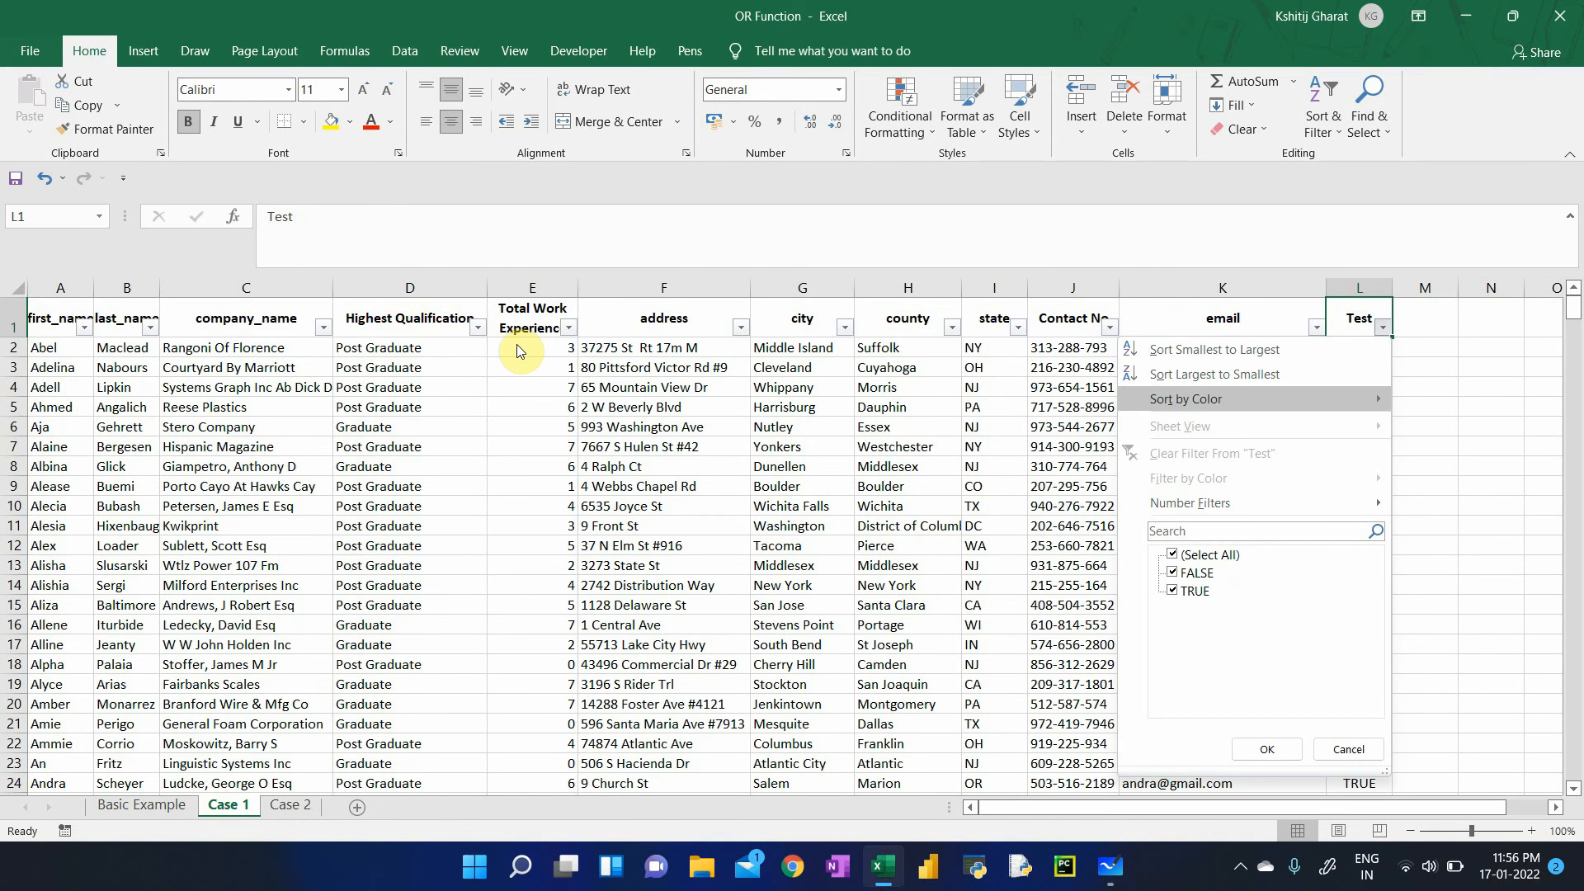
{"action": "key", "text": "Down"}
{"action": "key", "text": "Down"}
{"action": "key", "text": "Down"}
{"action": "key", "text": "Down"}
{"action": "key", "text": "Down"}
{"action": "key", "text": "Down"}
{"action": "key", "text": "Down"}
{"action": "key", "text": "space"}
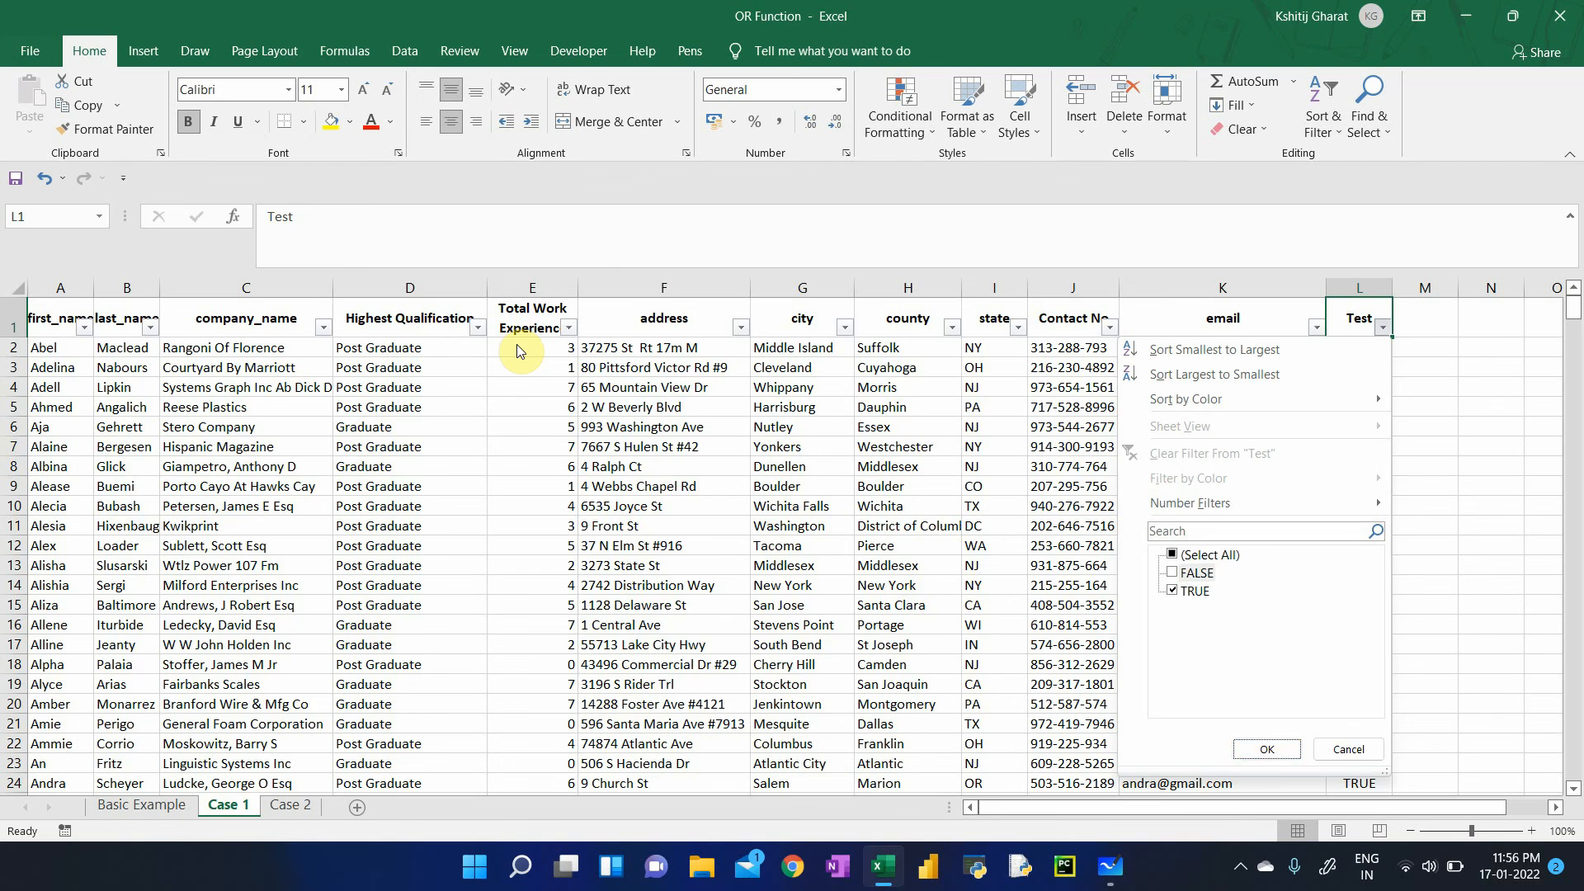
{"action": "key", "text": "Return"}
- Select the filtered Test results from L2 down to check their count, and return to L2
{"action": "key", "text": "Down"}
{"action": "key", "text": "ctrl+shift+Down"}
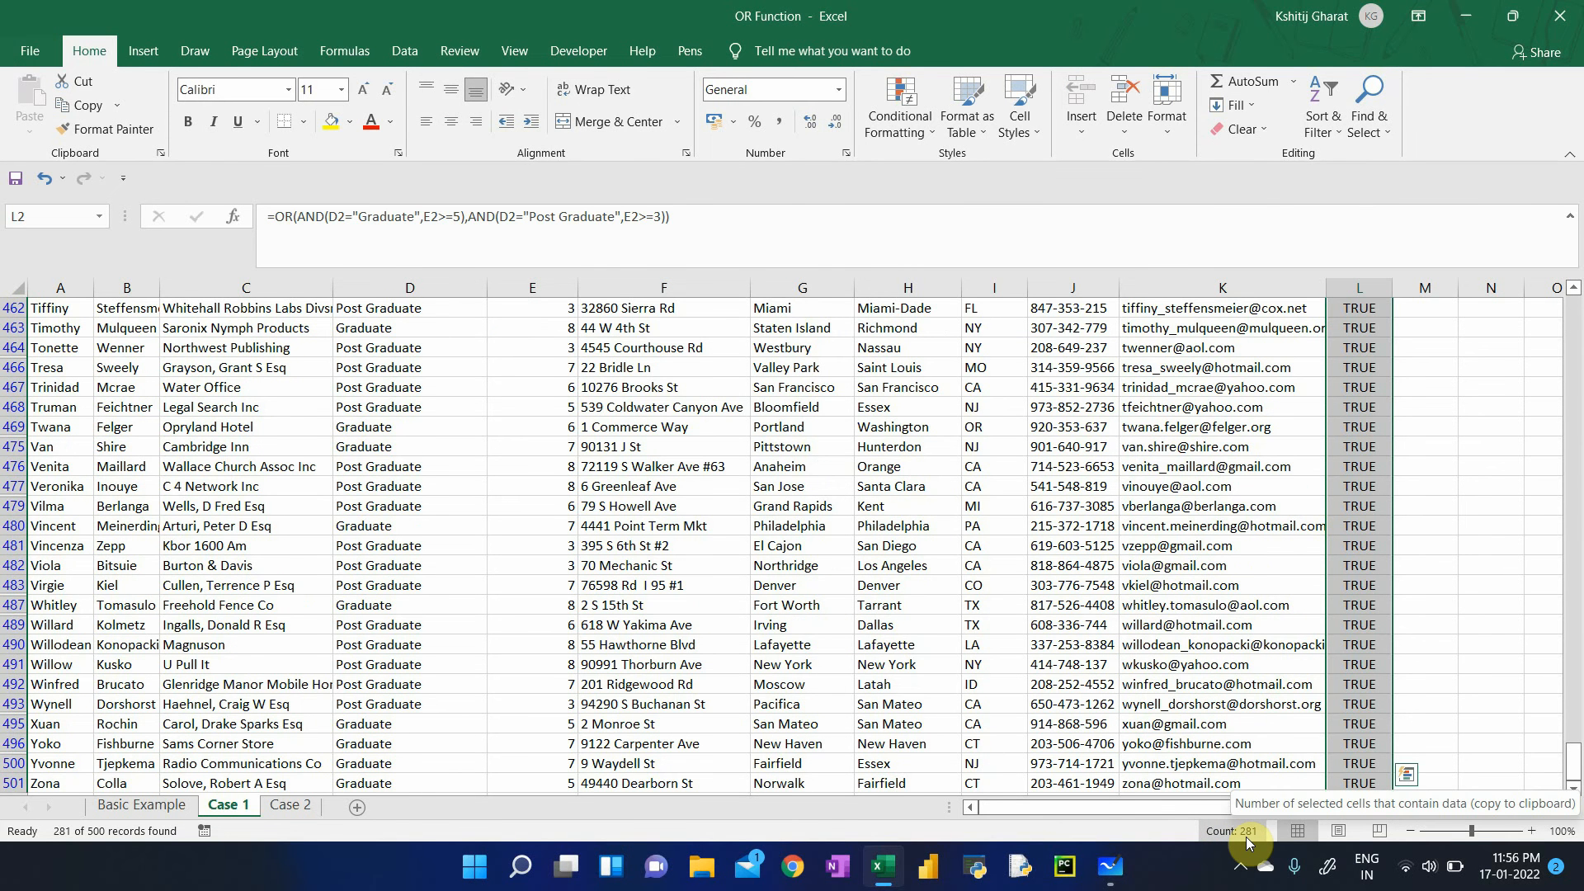
{"action": "key", "text": "ctrl+Up"}
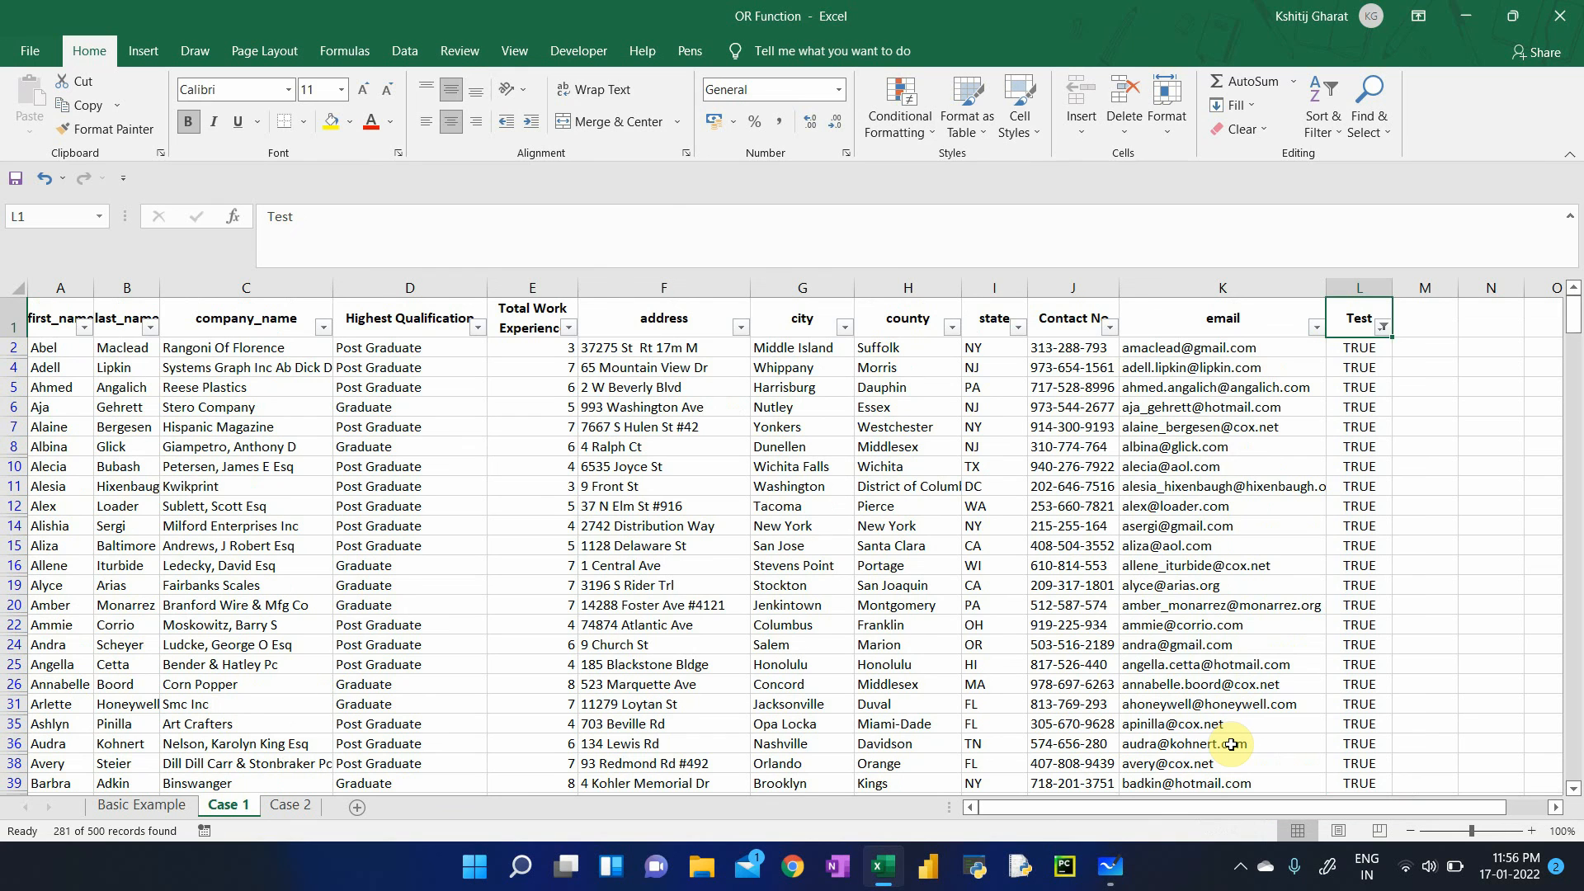
{"action": "key", "text": "Down"}
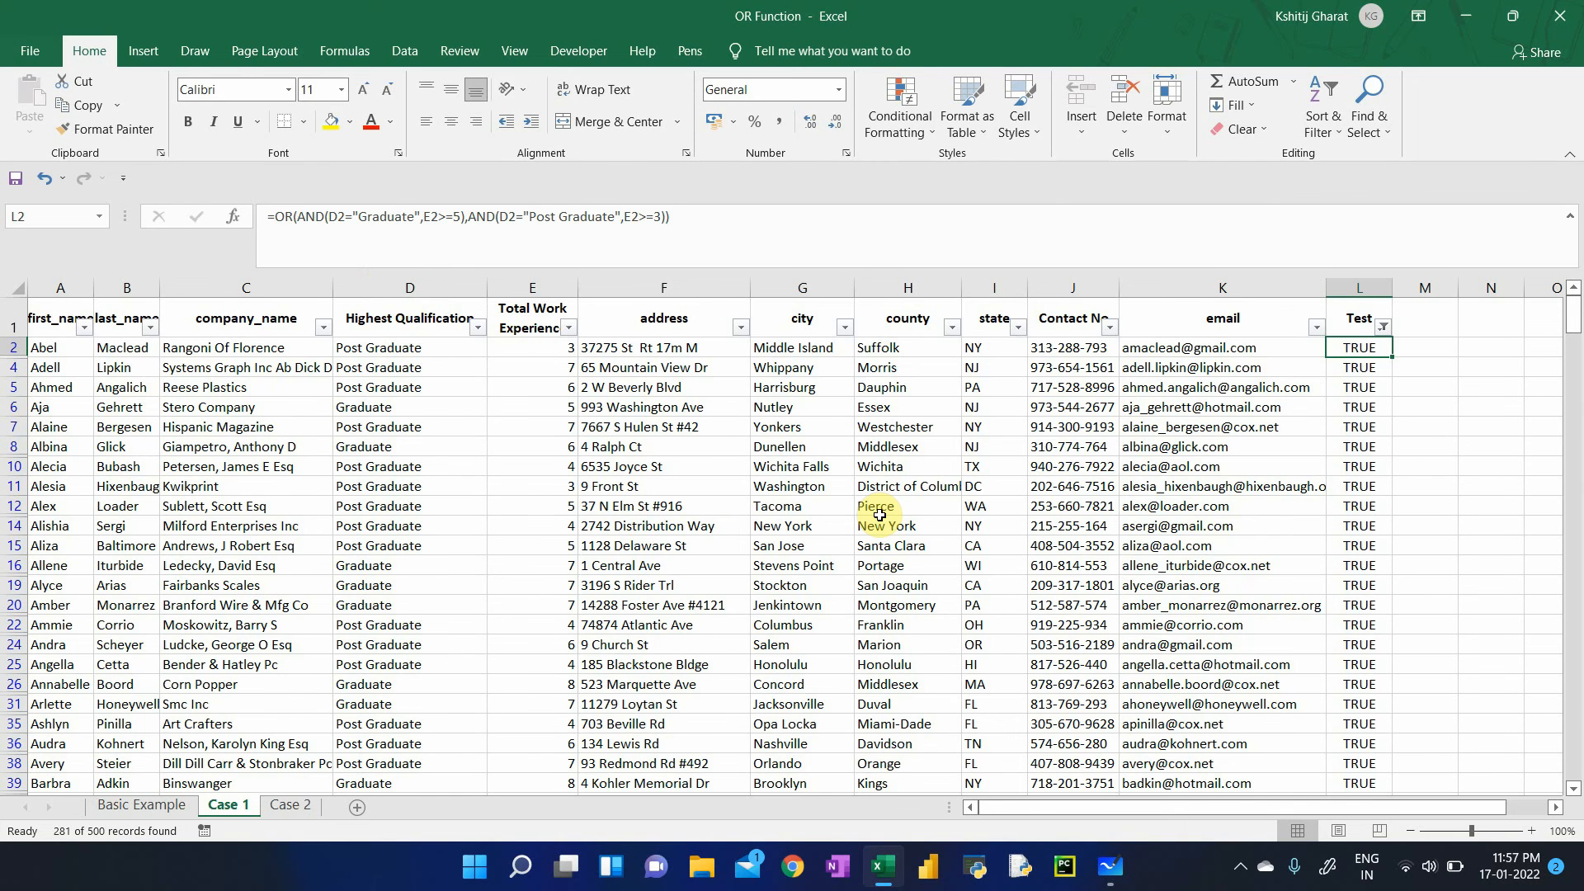
- Switch to the Case 2 sheet, select the SYMBOL column from A6 to its last row to check its extent, and return to A1
{"action": "key", "text": "ctrl+Page_Down"}
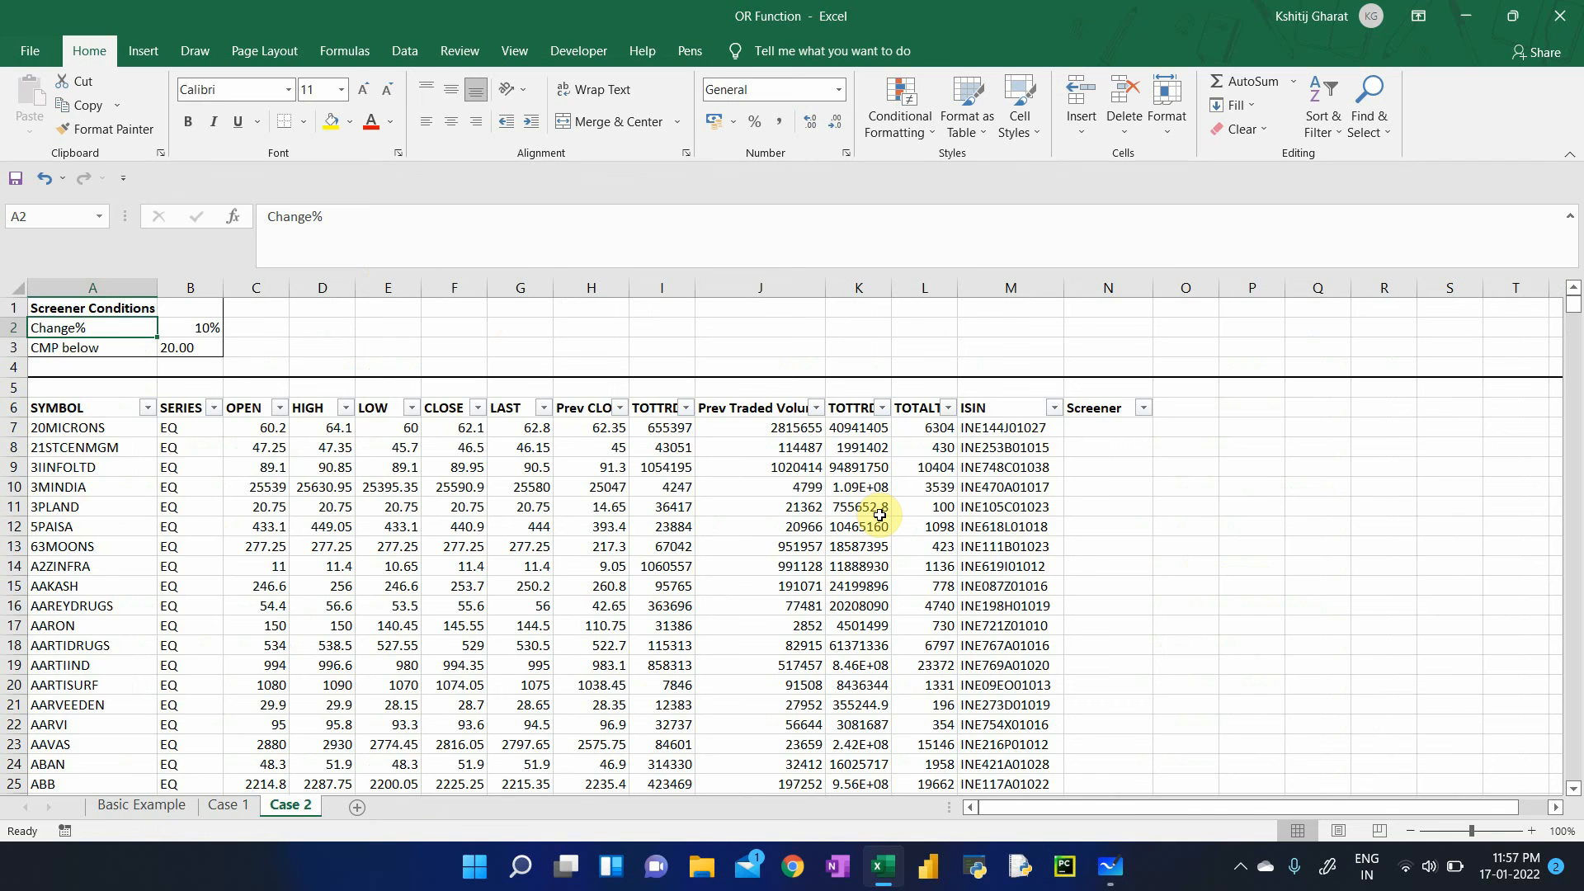
{"action": "key", "text": "Down"}
{"action": "key", "text": "Down"}
{"action": "key", "text": "Down"}
{"action": "key", "text": "Down"}
{"action": "key", "text": "ctrl+shift+Down"}
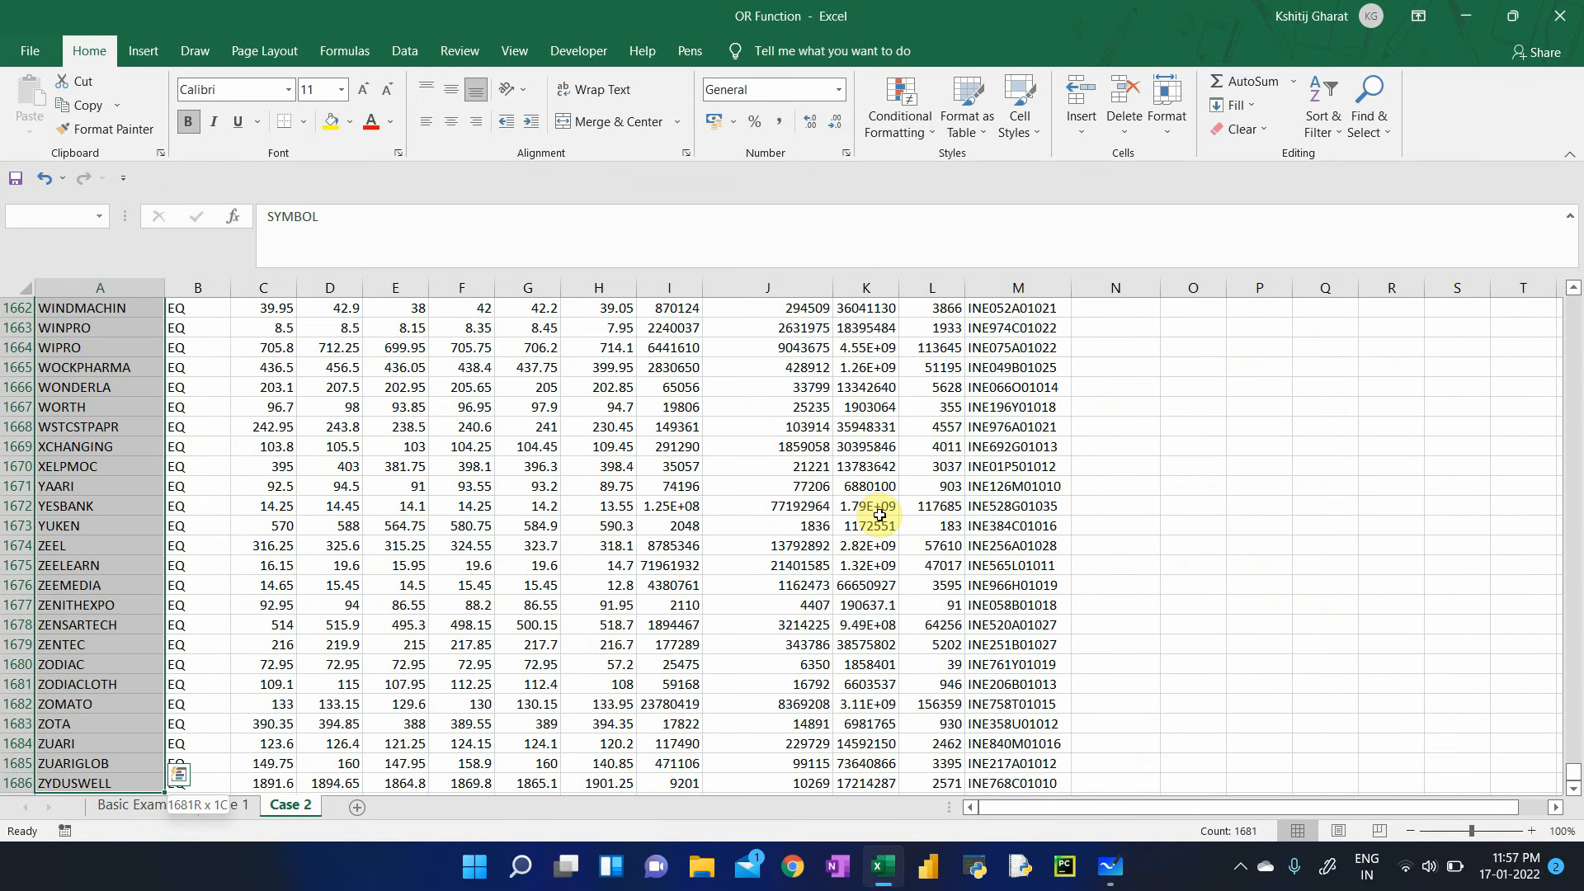
{"action": "key", "text": "Up"}
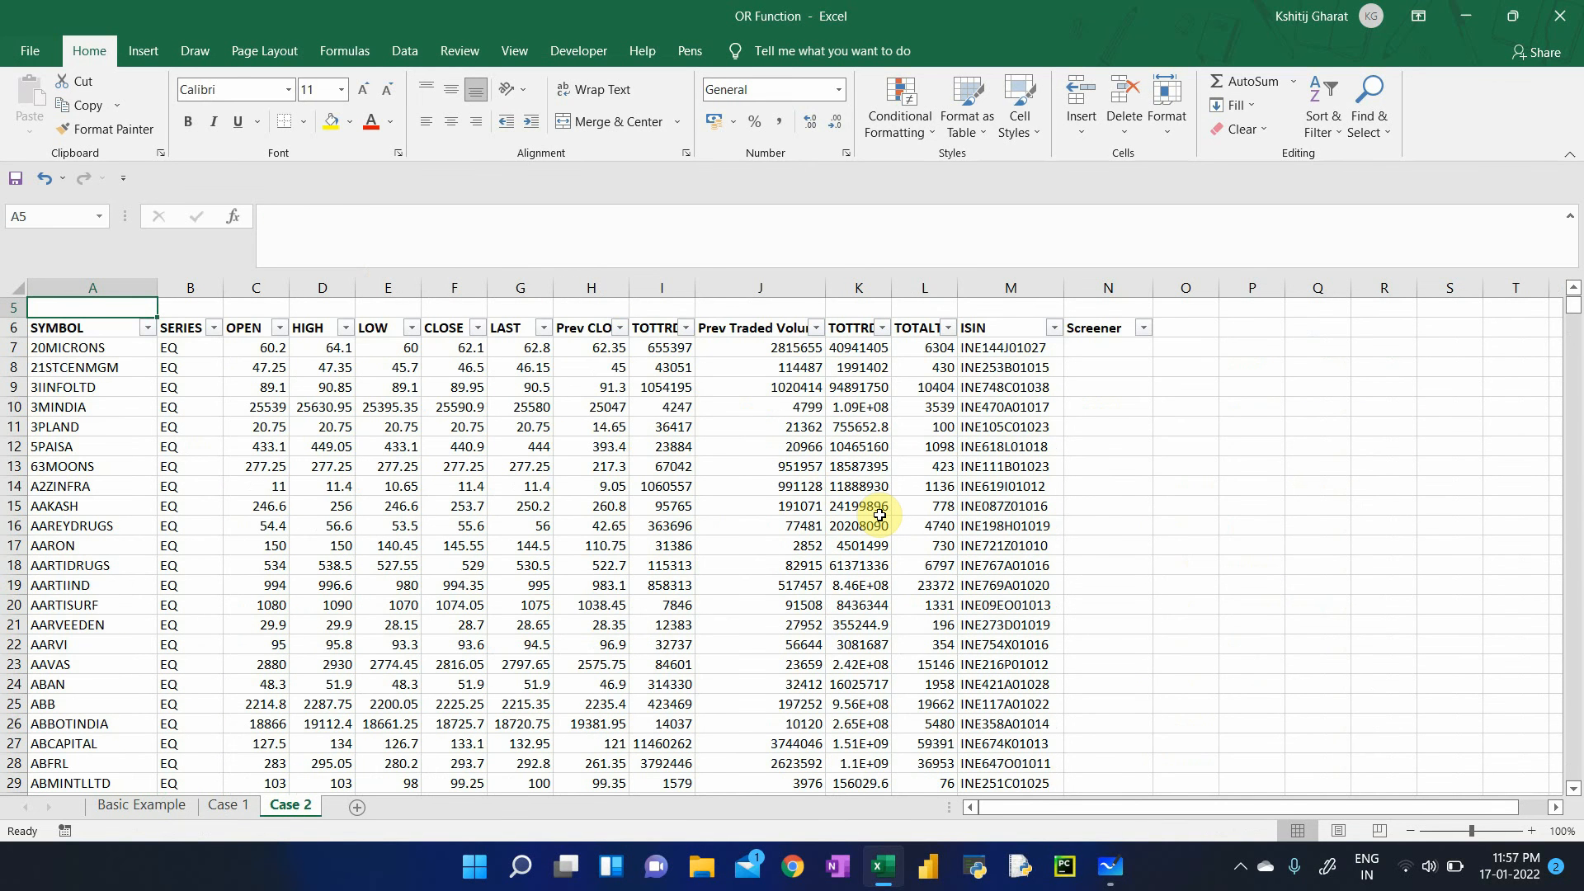
{"action": "key", "text": "Up"}
{"action": "key", "text": "Up"}
{"action": "key", "text": "Up"}
{"action": "key", "text": "Up"}
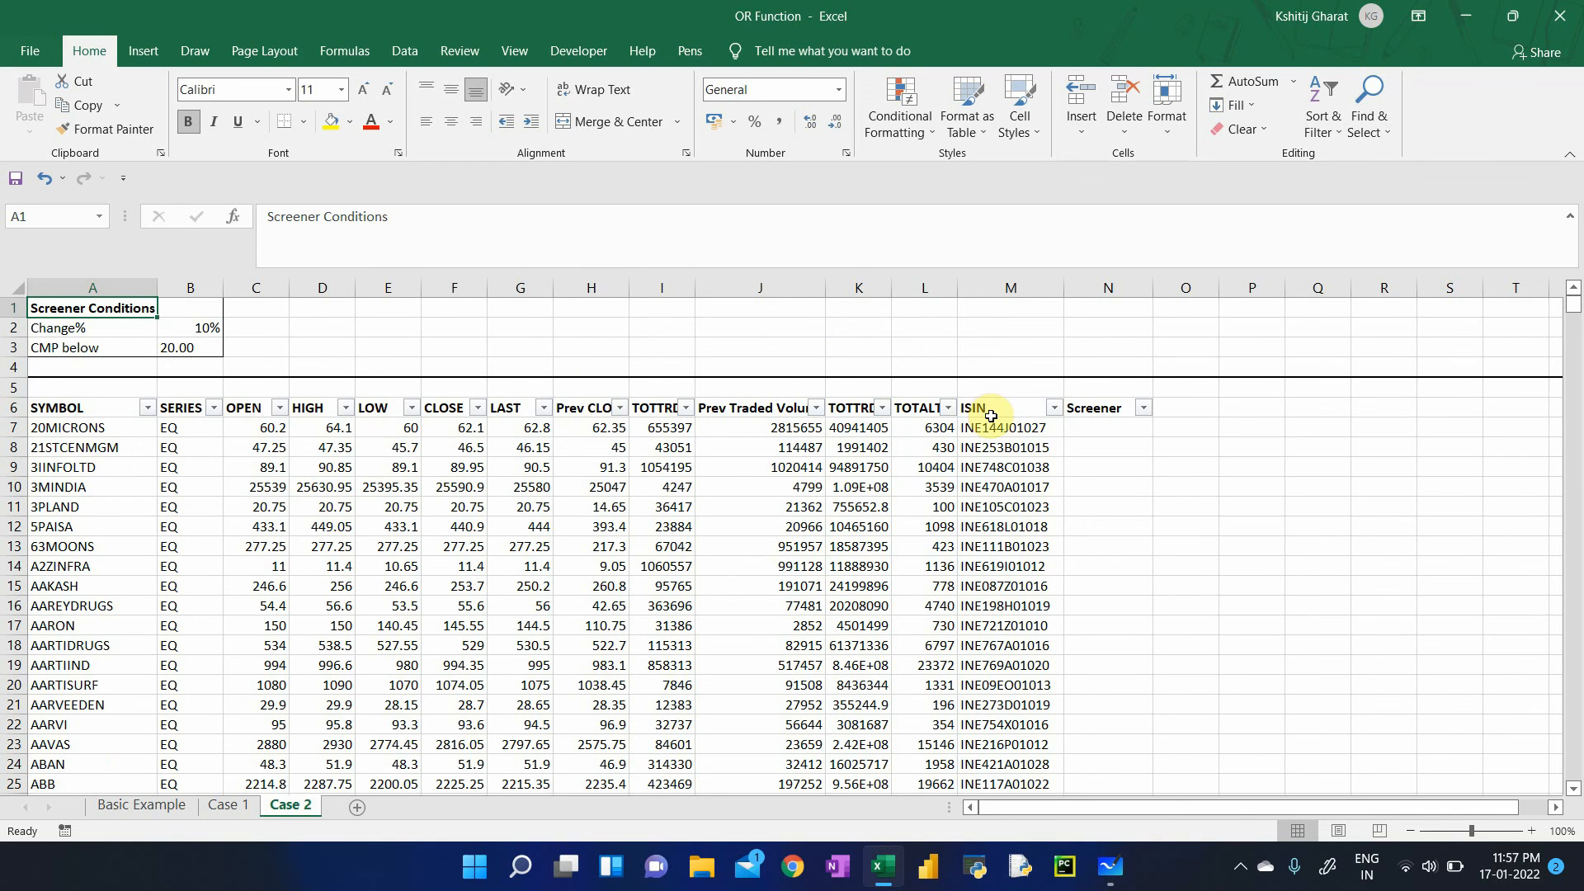
- Start an OR formula in N7 under Screener with the first condition F7/H7>1.1, comparing the close with the previous close
{"action": "left_click", "coordinate": [1087, 437]}
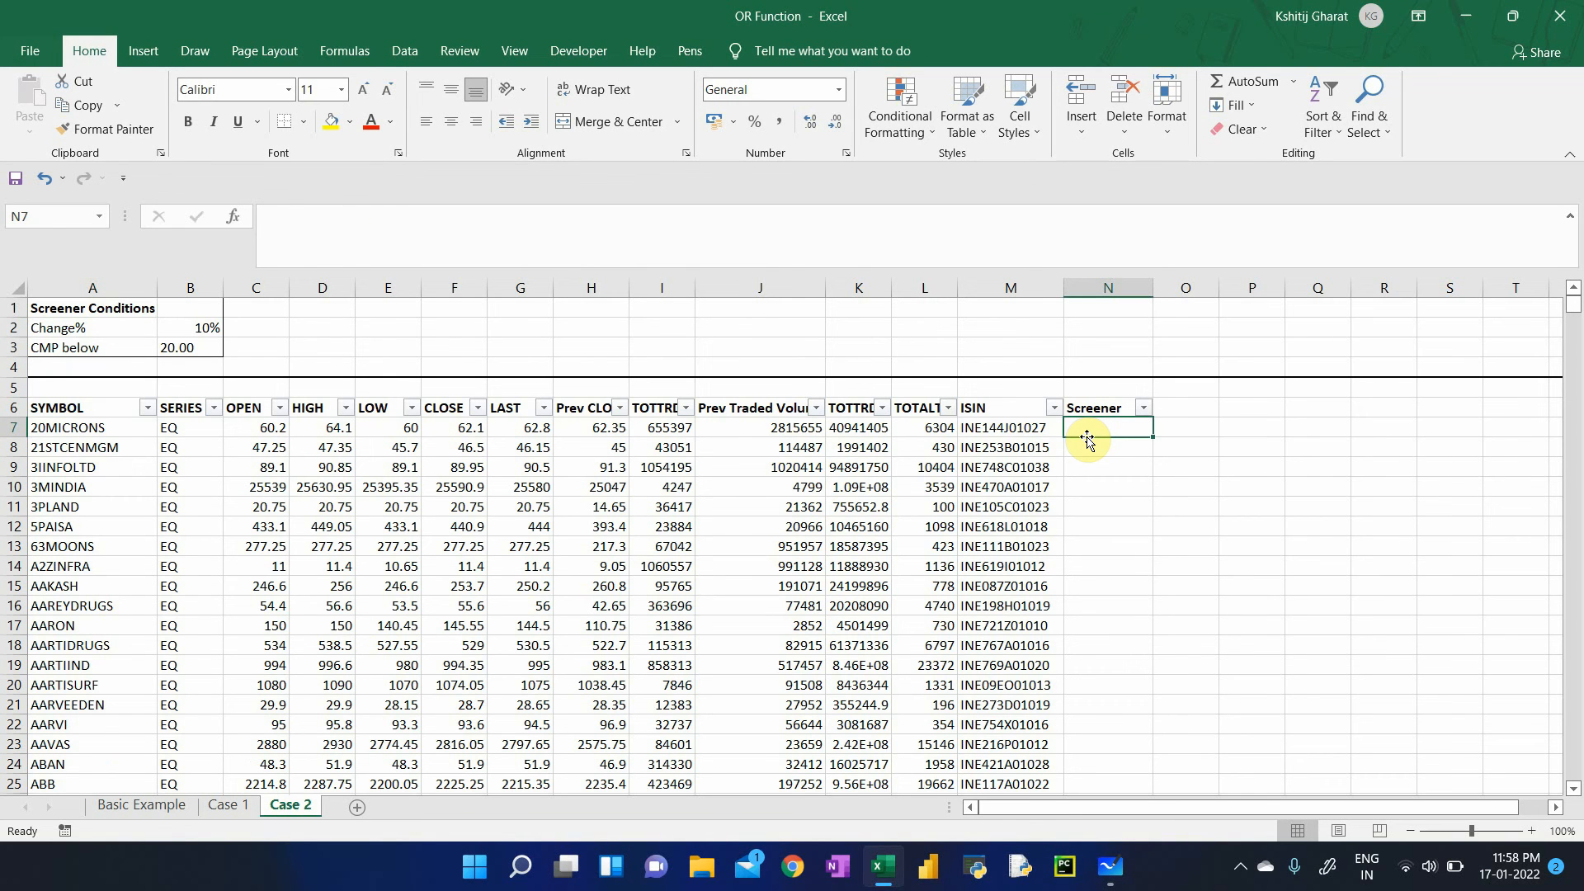
{"action": "type", "text": "=OR("}
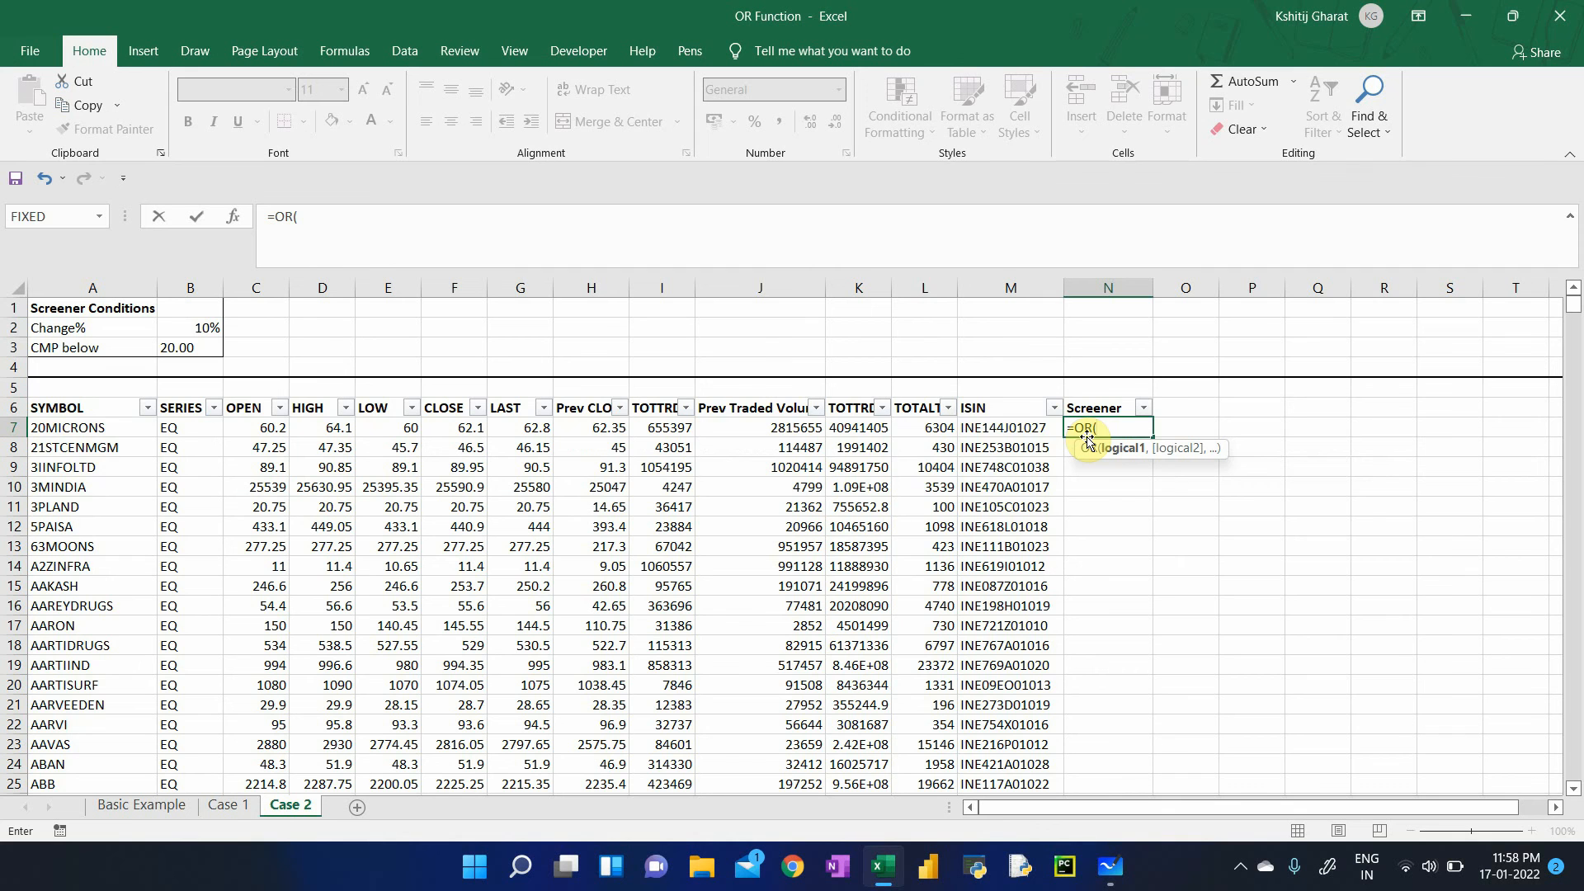
{"action": "key", "text": "Left"}
{"action": "key", "text": "Left"}
{"action": "key", "text": "Left"}
{"action": "key", "text": "Left"}
{"action": "key", "text": "Left"}
{"action": "key", "text": "Left"}
{"action": "key", "text": "Left"}
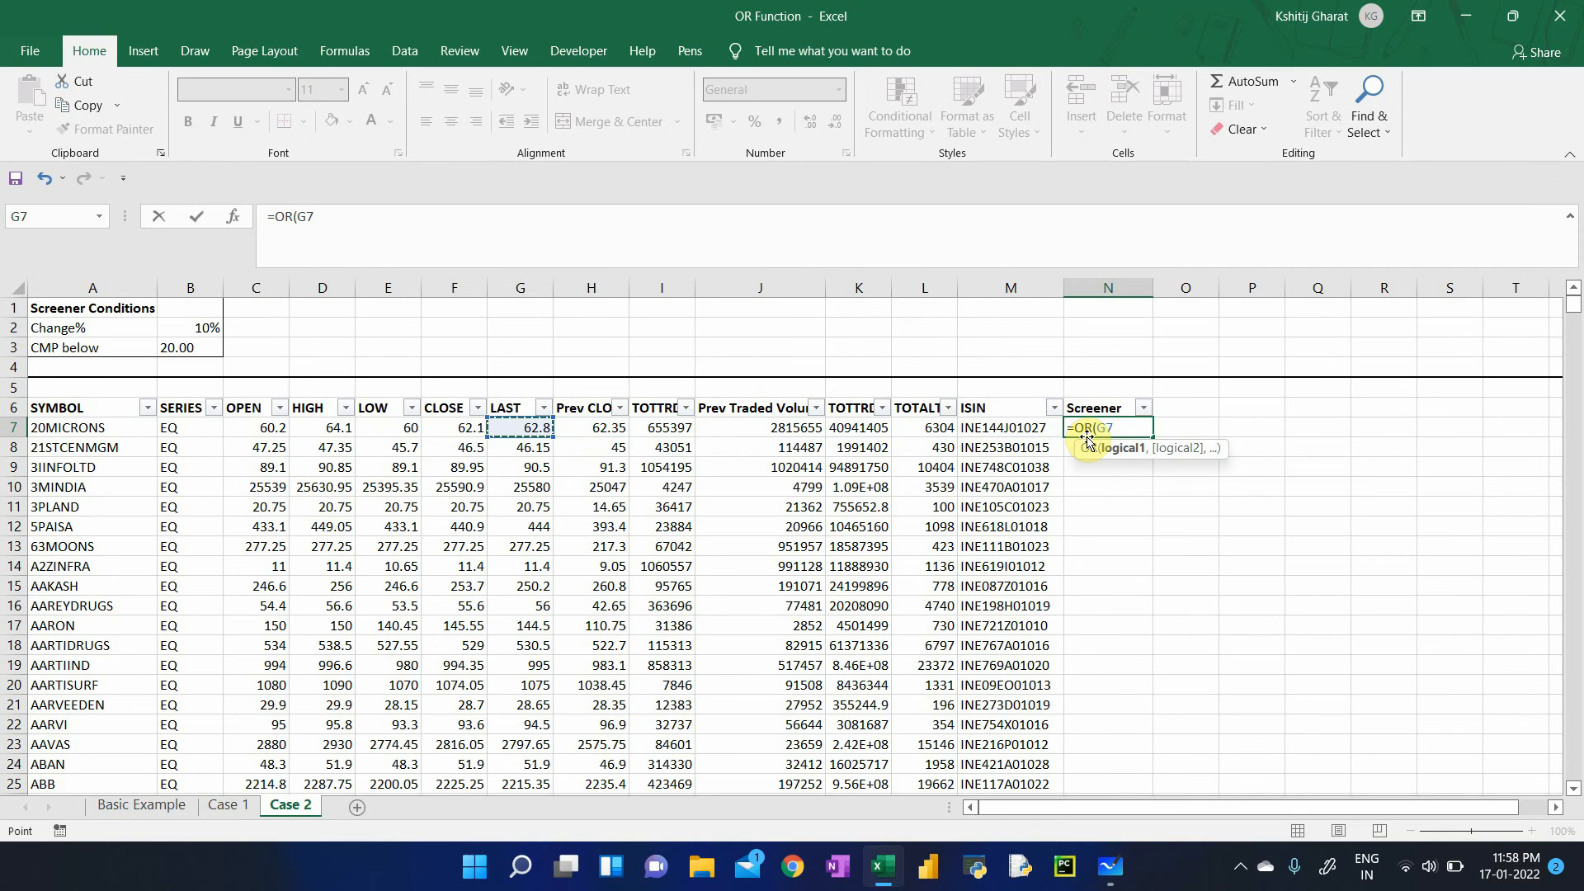
{"action": "key", "text": "Left"}
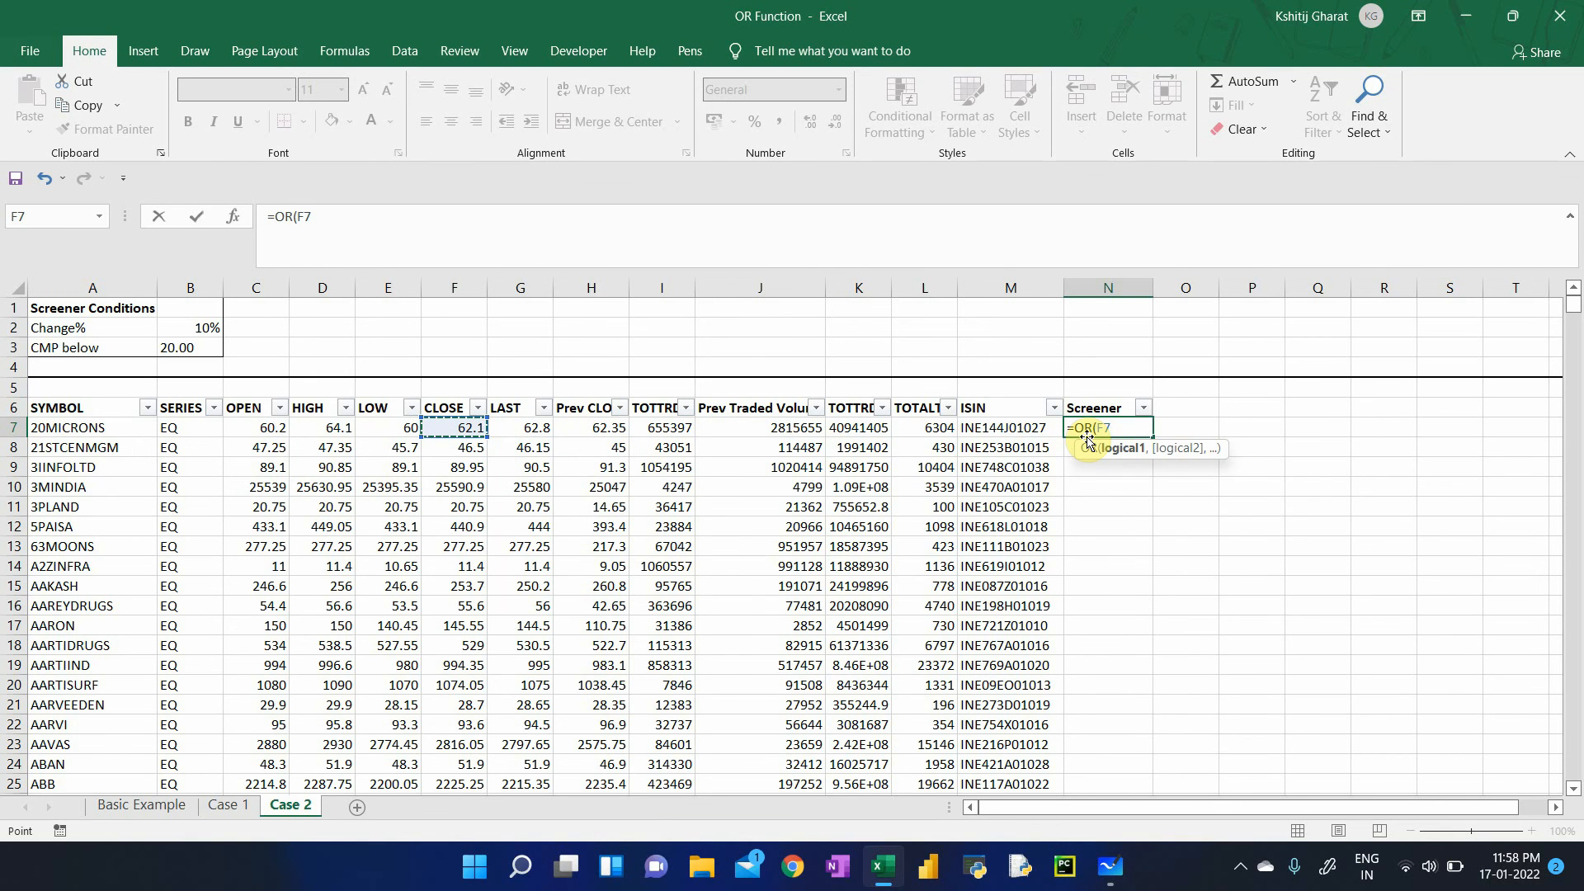
{"action": "type", "text": "/"}
{"action": "key", "text": "Left"}
{"action": "key", "text": "Left"}
{"action": "key", "text": "Left"}
{"action": "key", "text": "Left"}
{"action": "key", "text": "Left"}
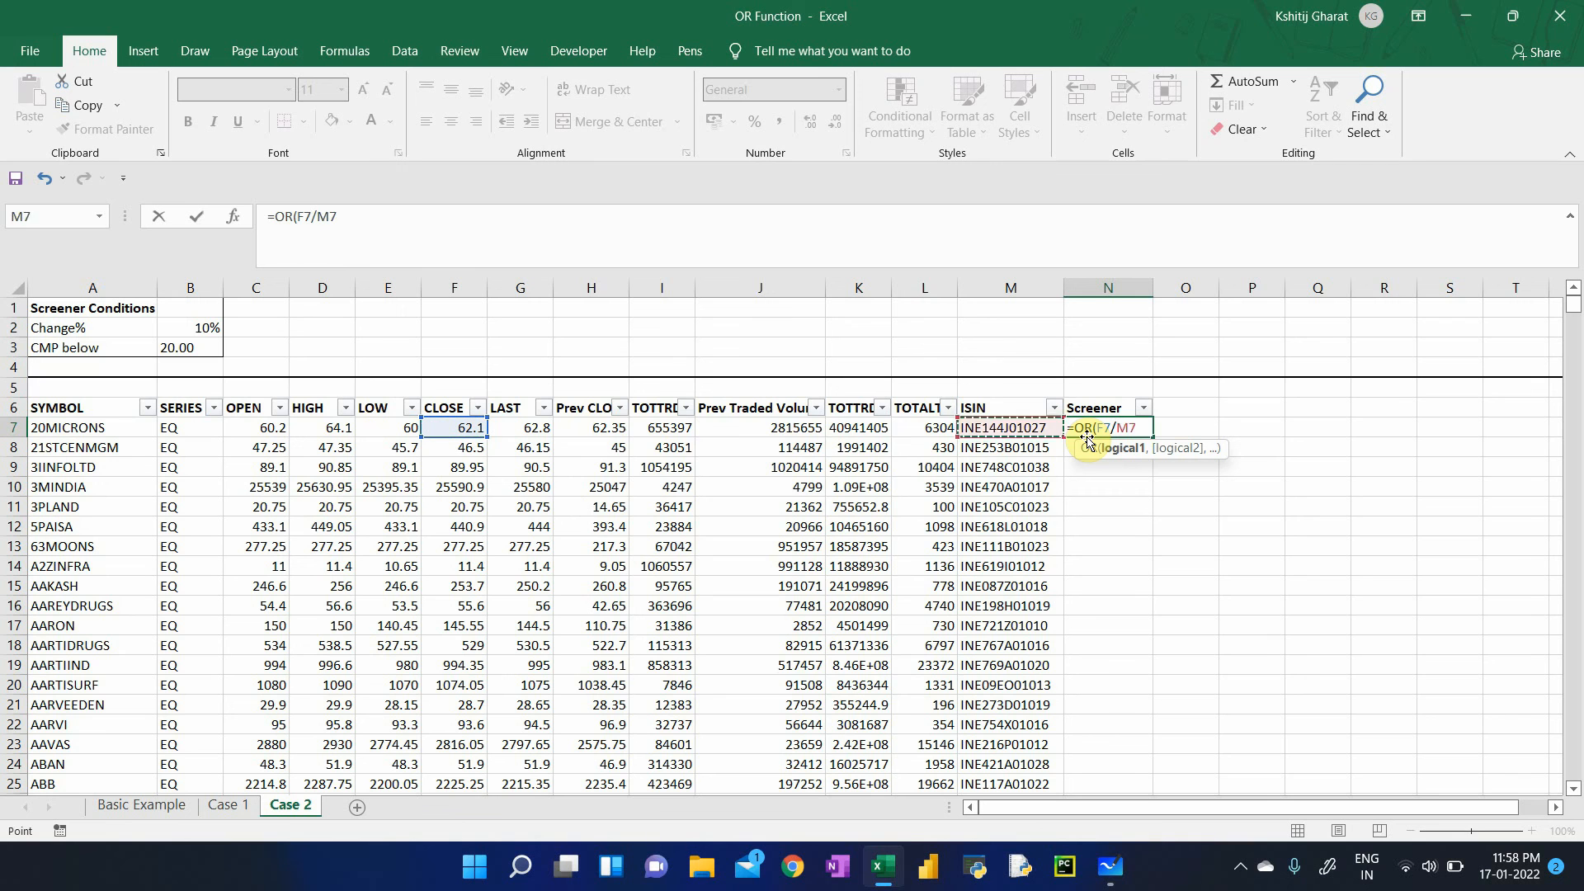
{"action": "key", "text": "Left"}
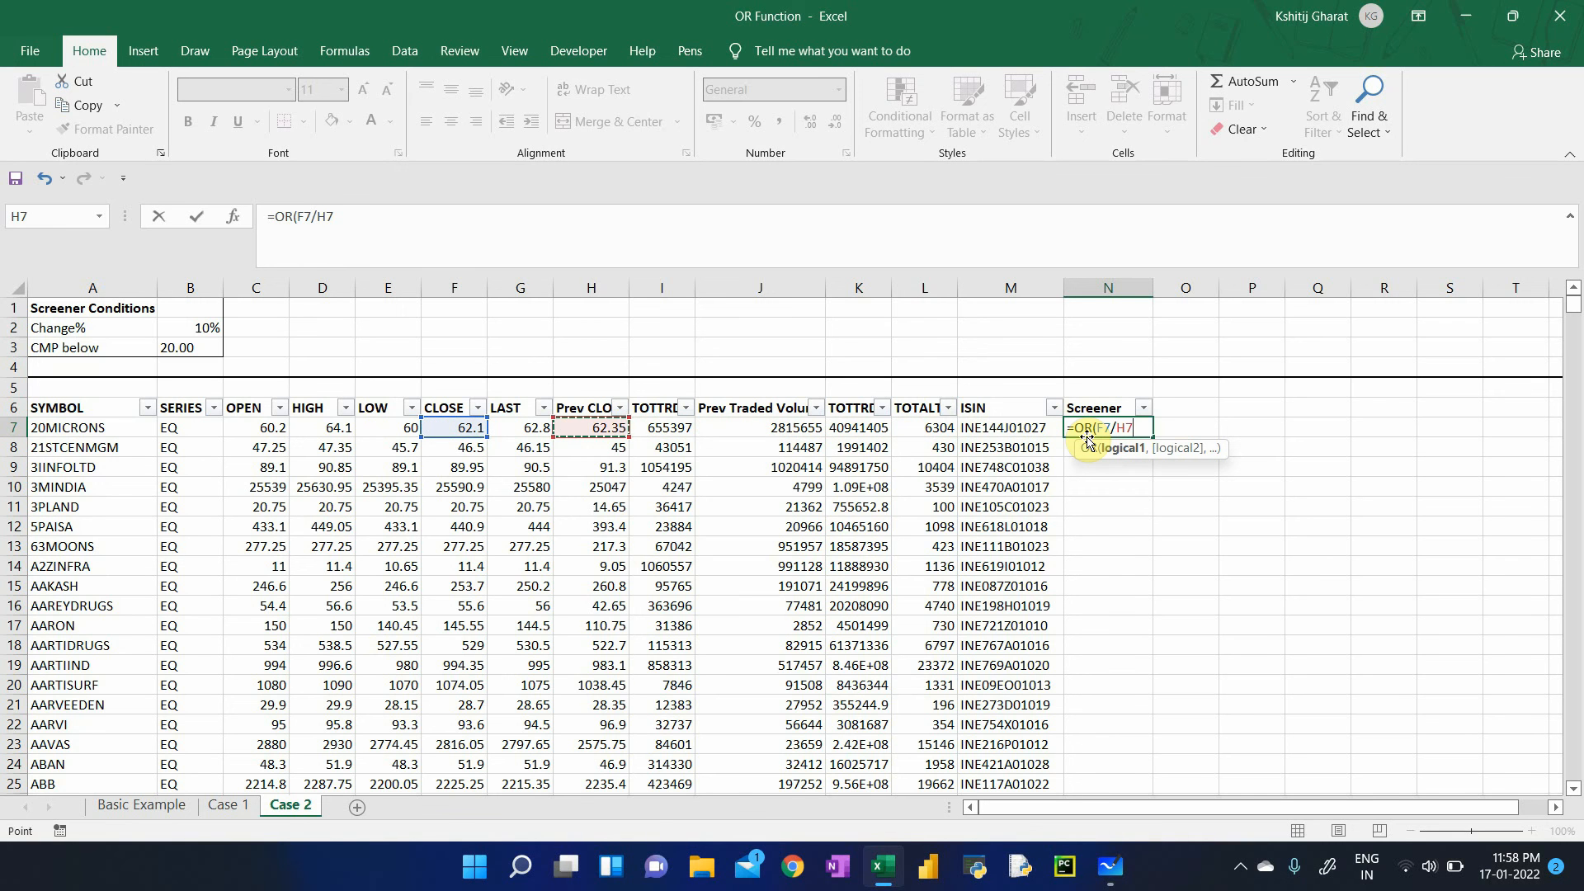
{"action": "type", "text": ">1.1"}
{"action": "type", "text": ","}
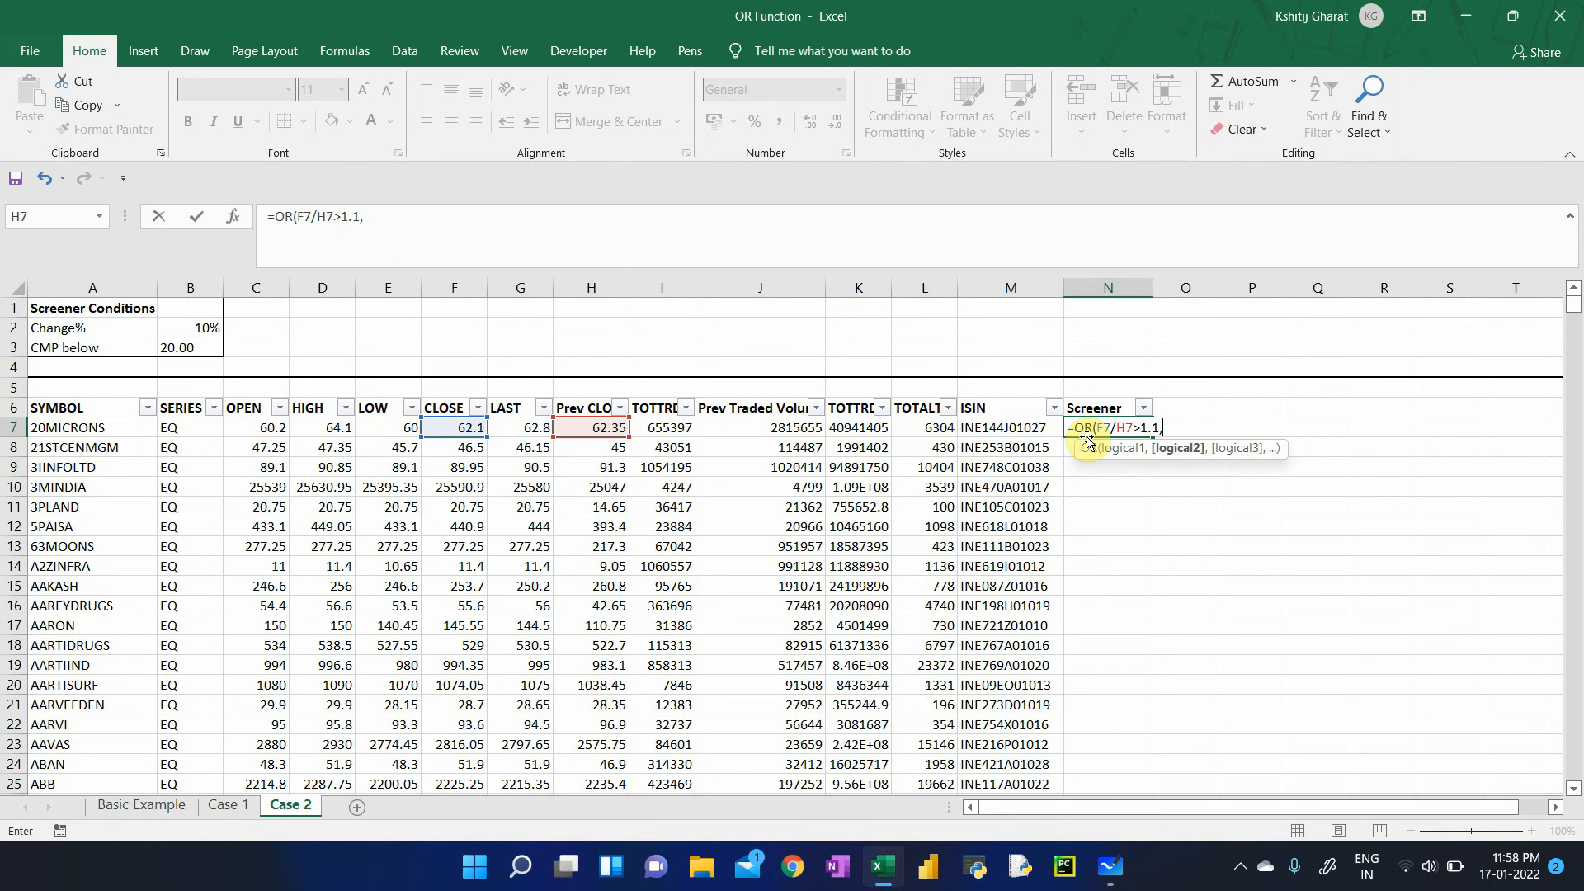
- Add the second condition F7/H7<0.9 to the N7 OR formula
{"action": "key", "text": "Left"}
{"action": "key", "text": "Left"}
{"action": "key", "text": "Left"}
{"action": "key", "text": "Left"}
{"action": "key", "text": "Left"}
{"action": "key", "text": "Left"}
{"action": "key", "text": "Left"}
{"action": "key", "text": "Left"}
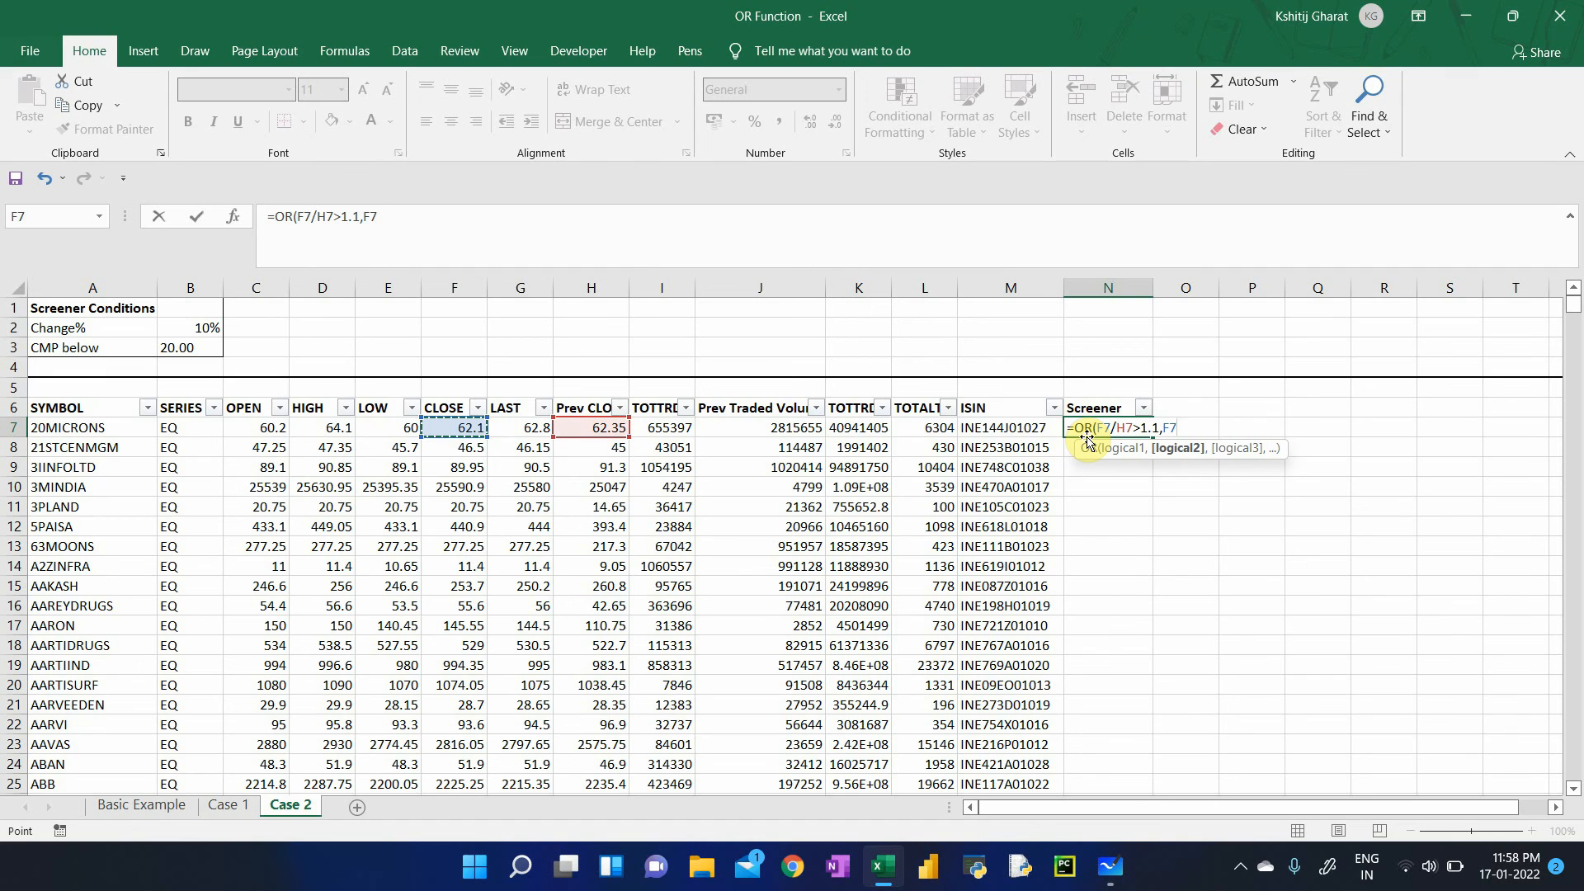
{"action": "type", "text": "/"}
{"action": "key", "text": "Left"}
{"action": "key", "text": "Left"}
{"action": "key", "text": "Left"}
{"action": "key", "text": "Left"}
{"action": "key", "text": "Left"}
{"action": "key", "text": "Left"}
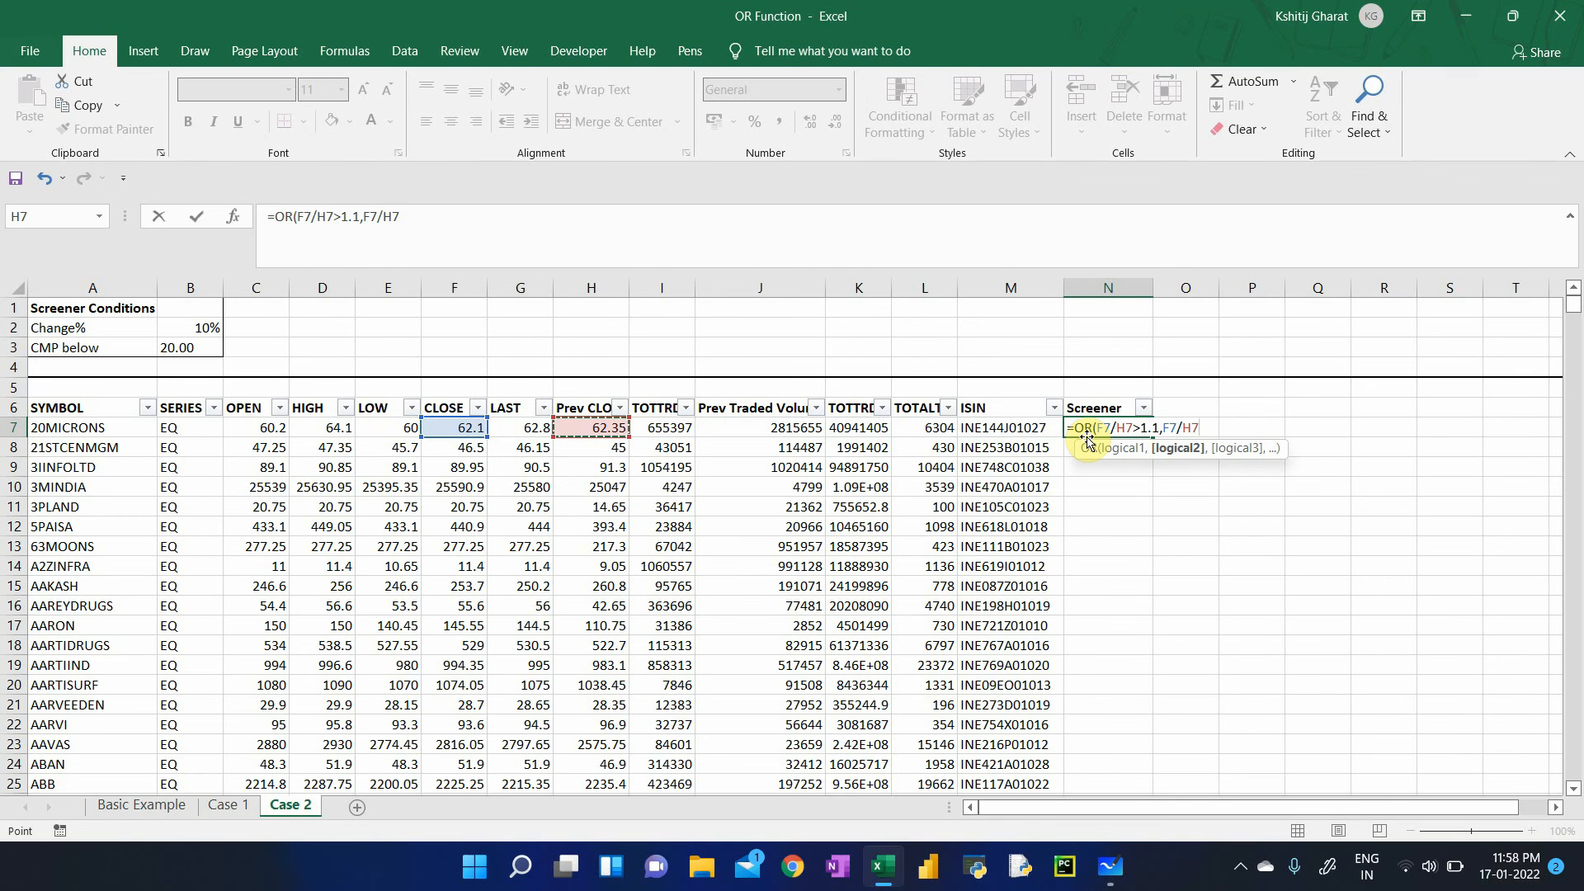
{"action": "type", "text": "/"}
{"action": "key", "text": "BackSpace"}
{"action": "type", "text": "<0.9"}
{"action": "type", "text": ","}
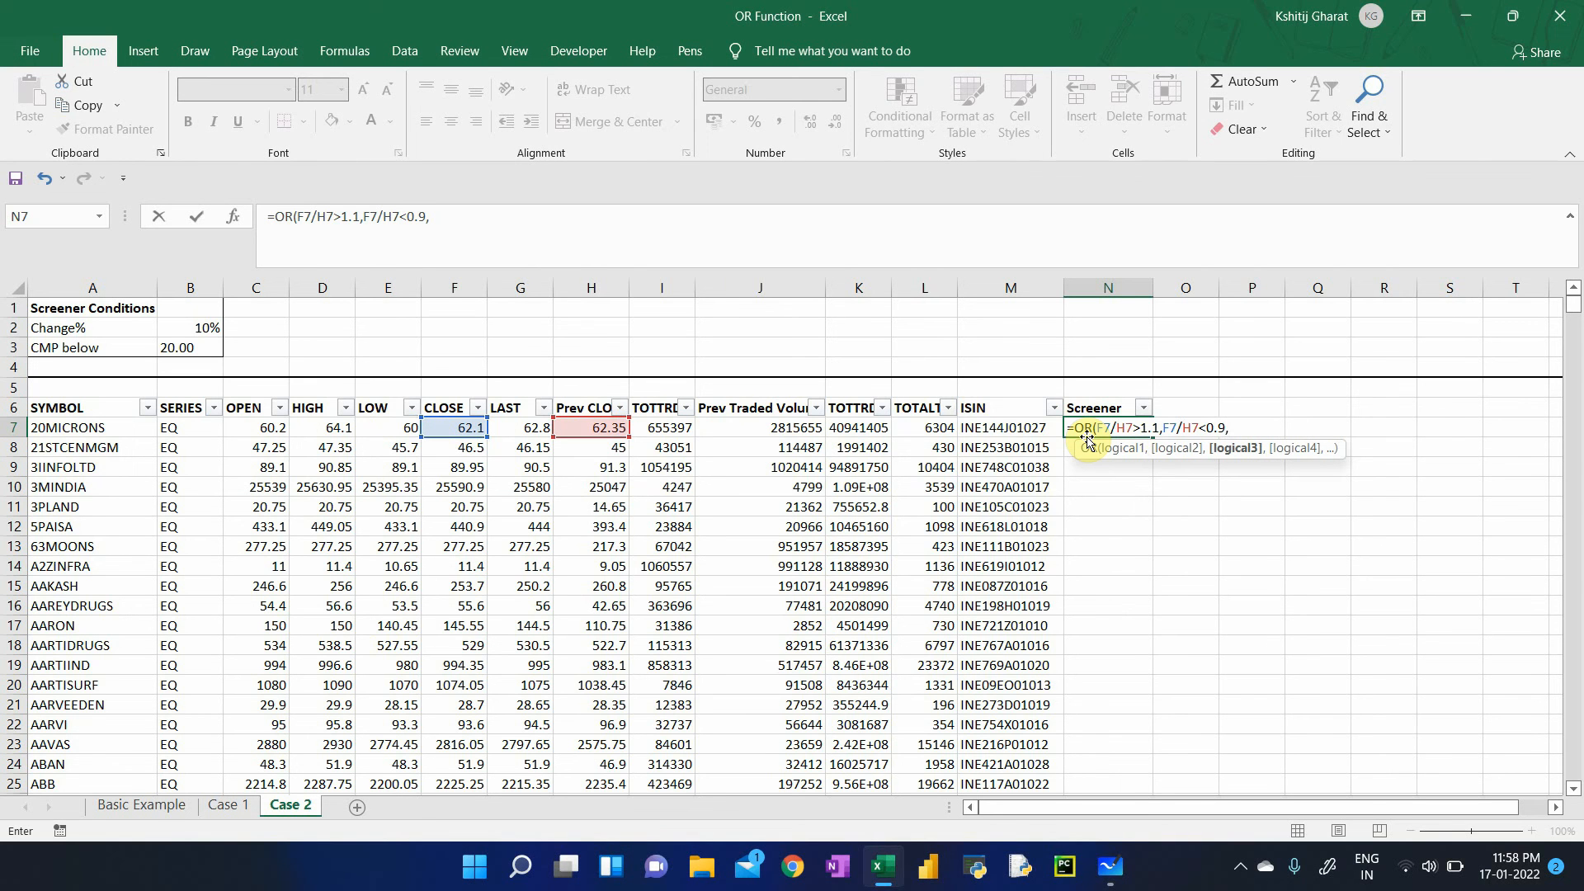
- Add the third condition F7<20 to the N7 OR formula and commit it
{"action": "key", "text": "Left"}
{"action": "key", "text": "Left"}
{"action": "key", "text": "Left"}
{"action": "key", "text": "Left"}
{"action": "key", "text": "Left"}
{"action": "key", "text": "Left"}
{"action": "key", "text": "Left"}
{"action": "key", "text": "Left"}
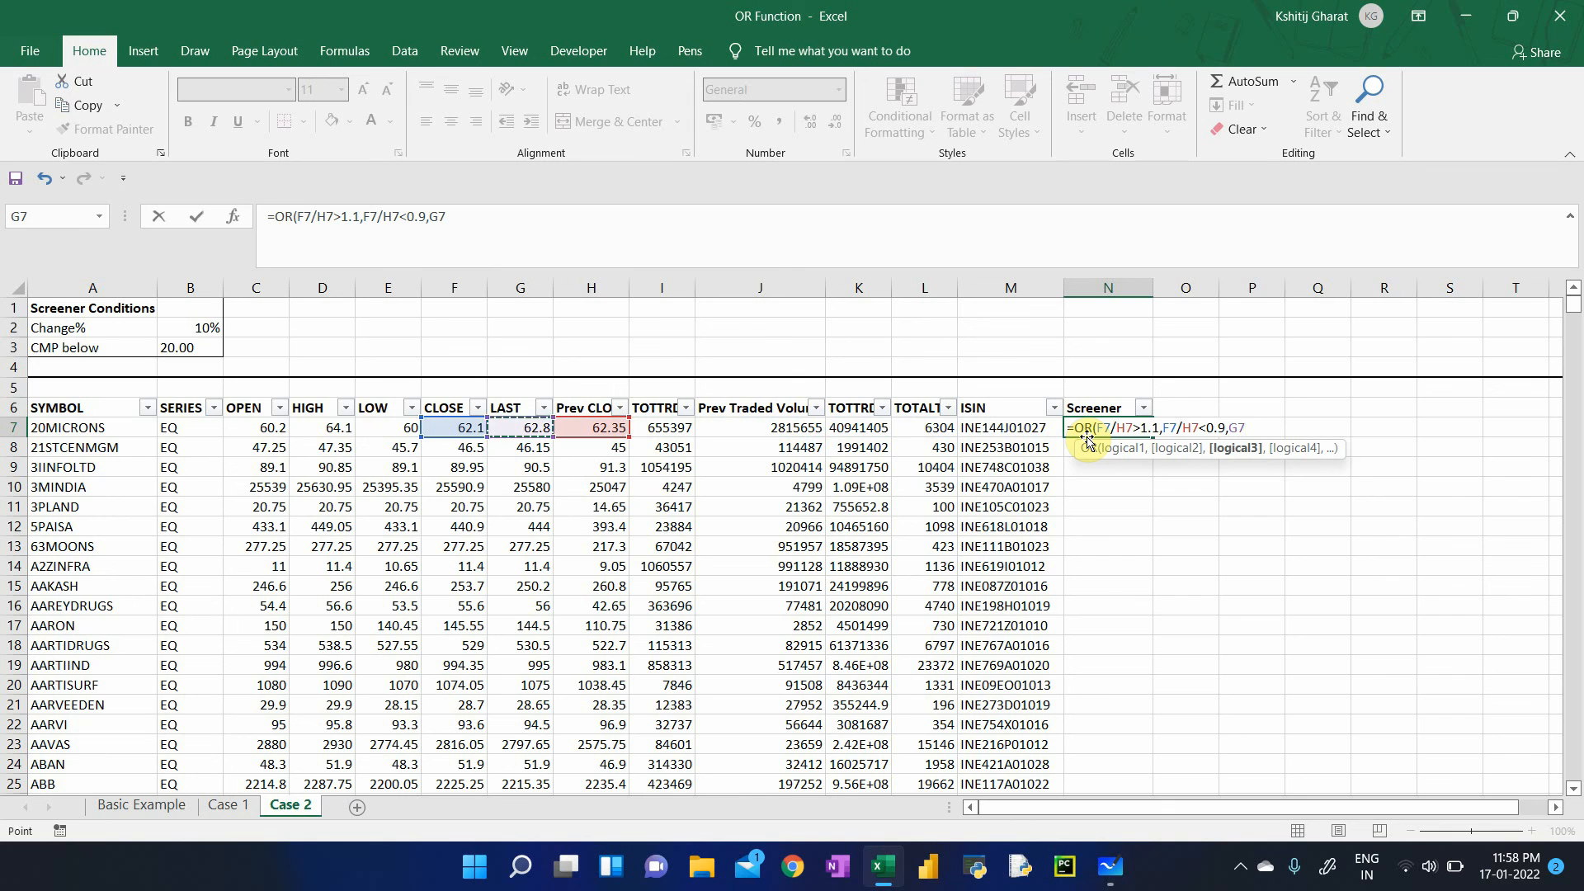
{"action": "type", "text": "<20"}
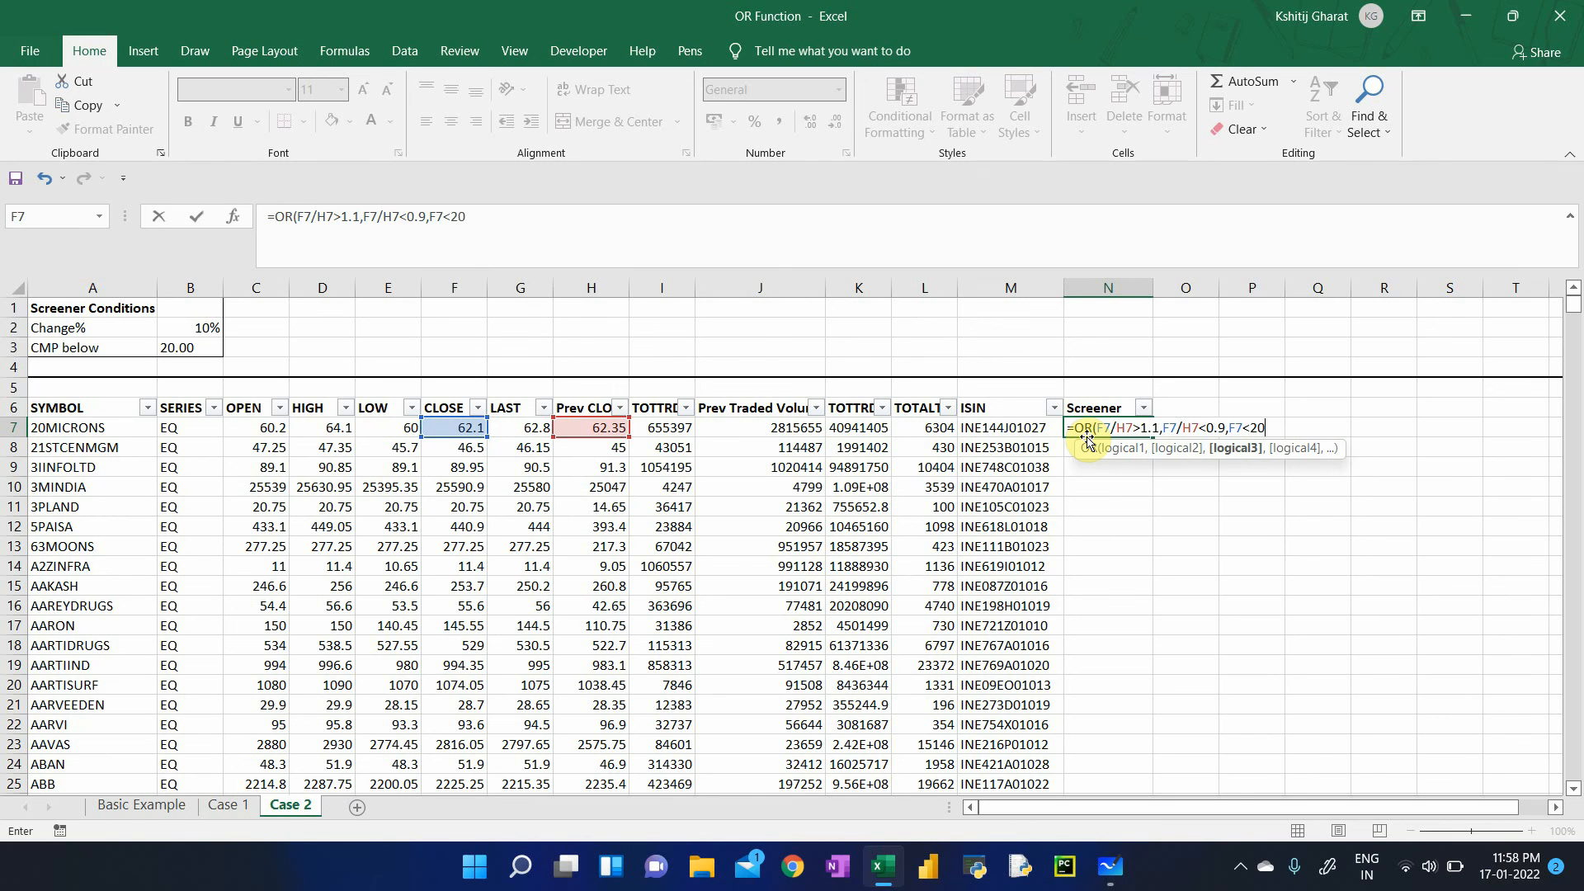
{"action": "key", "text": "Return"}
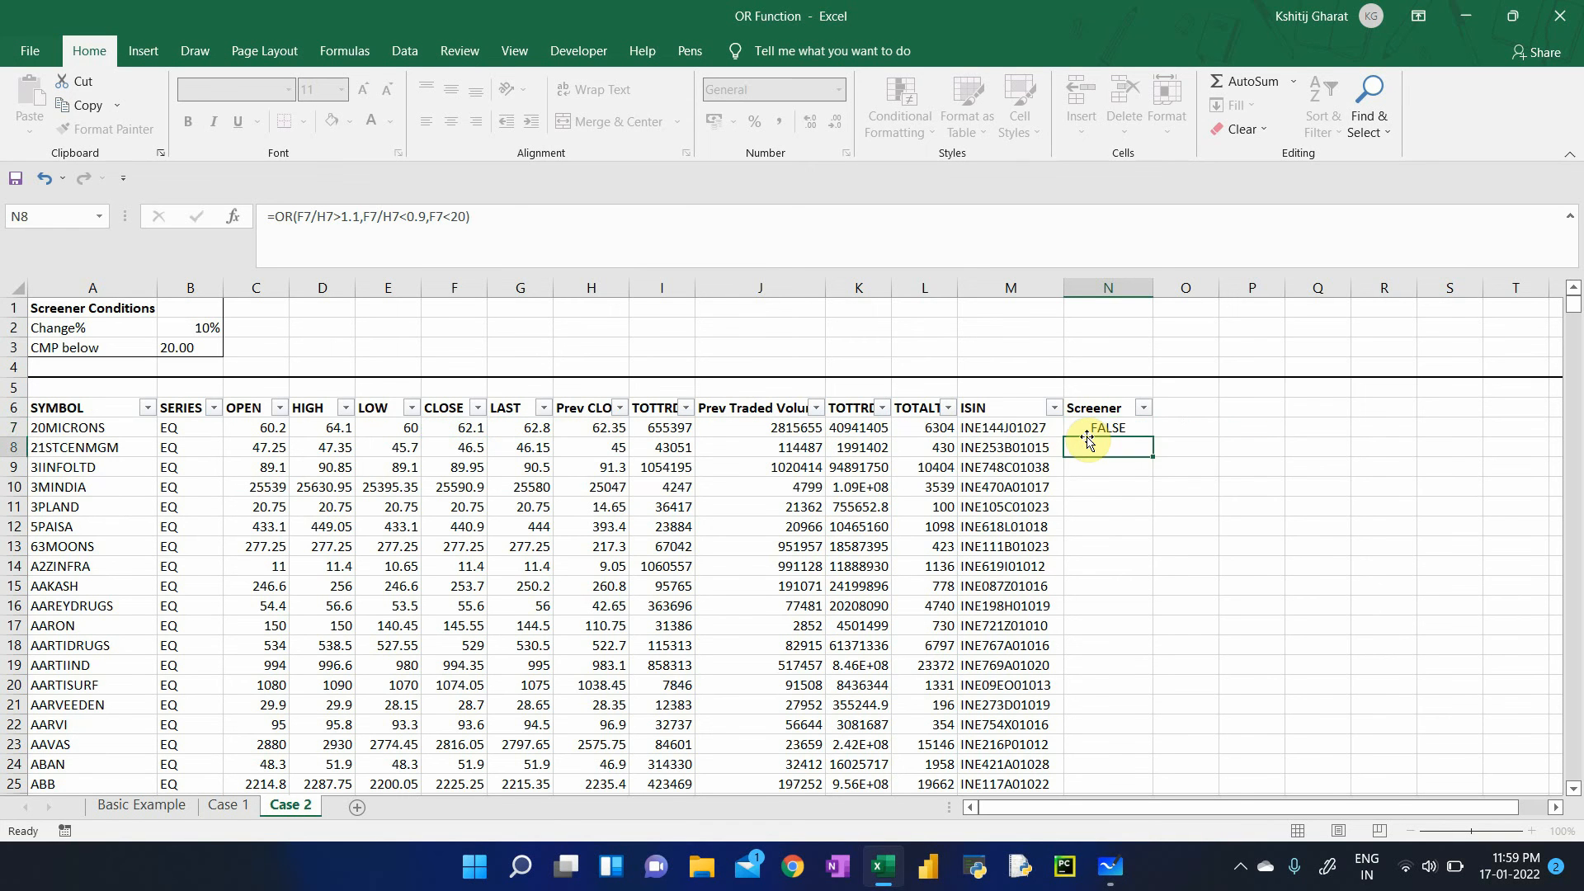
- Copy the N7 formula down the Screener column to the last data row, N1686, and return to the top of the column
{"action": "left_click", "coordinate": [1086, 434]}
{"action": "key", "text": "ctrl+c"}
{"action": "key", "text": "Left"}
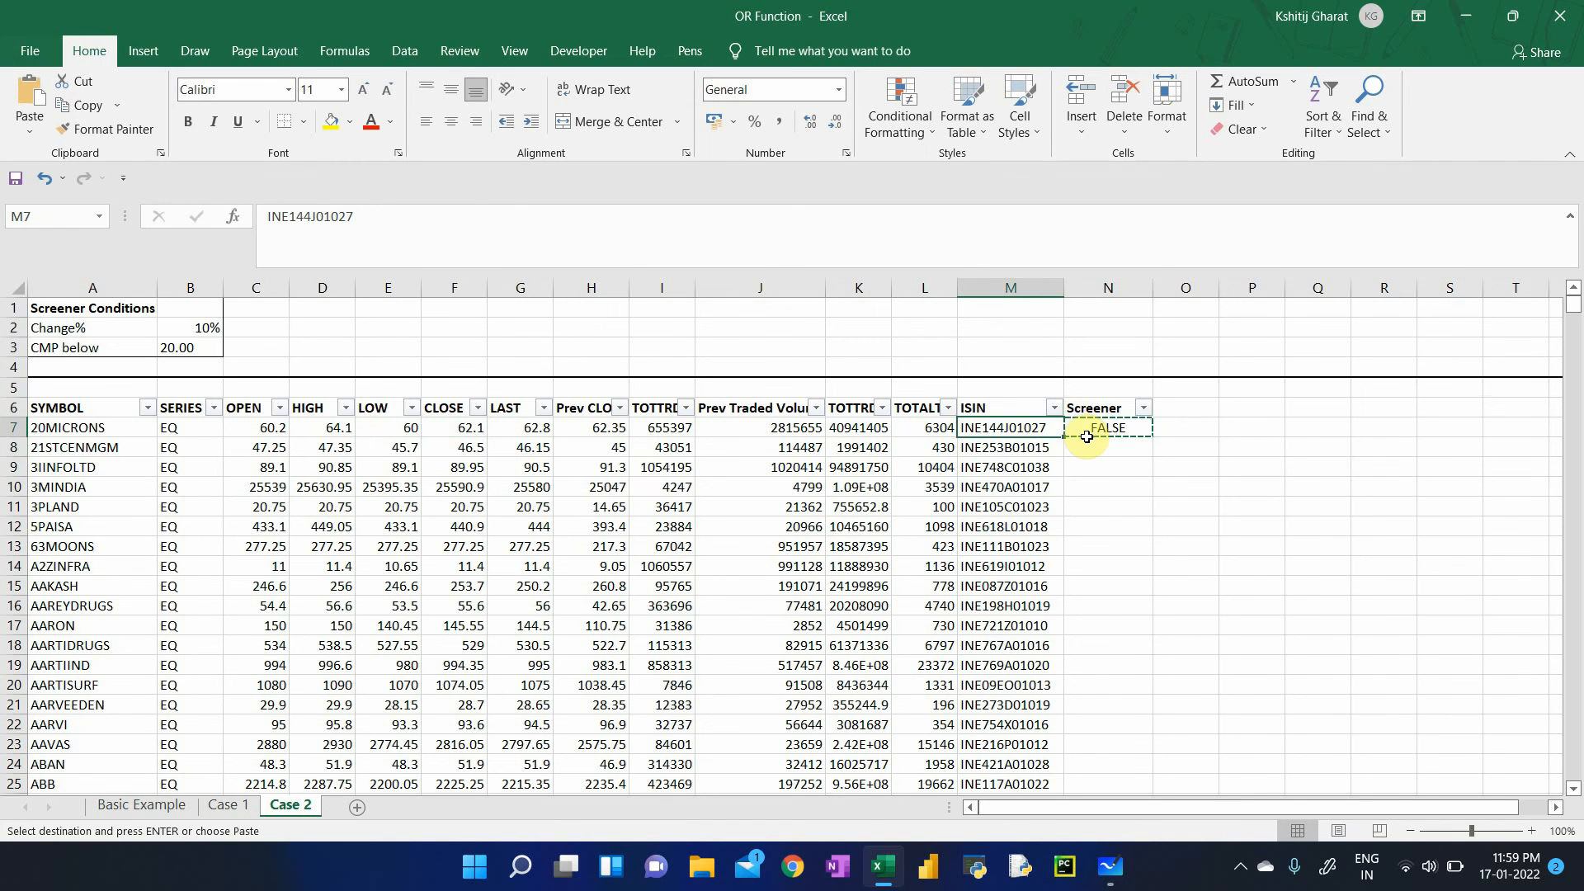
{"action": "key", "text": "ctrl+Down"}
{"action": "key", "text": "Right"}
{"action": "key", "text": "ctrl+shift+Up"}
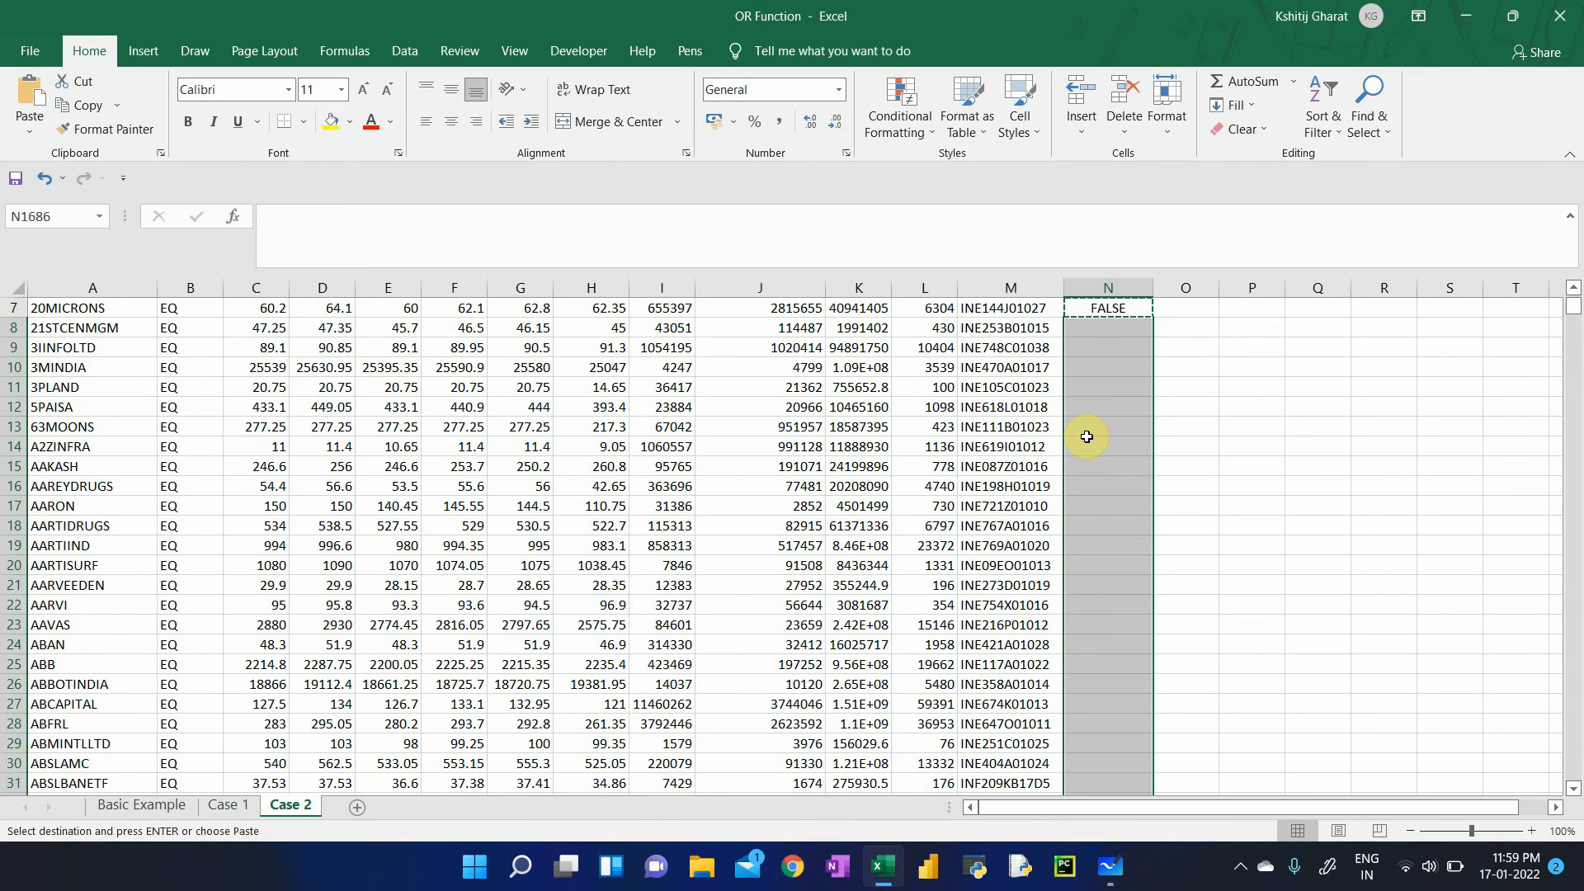
{"action": "key", "text": "ctrl+v"}
{"action": "key", "text": "ctrl+Down"}
{"action": "key", "text": "ctrl+Up"}
{"action": "key", "text": "Up"}
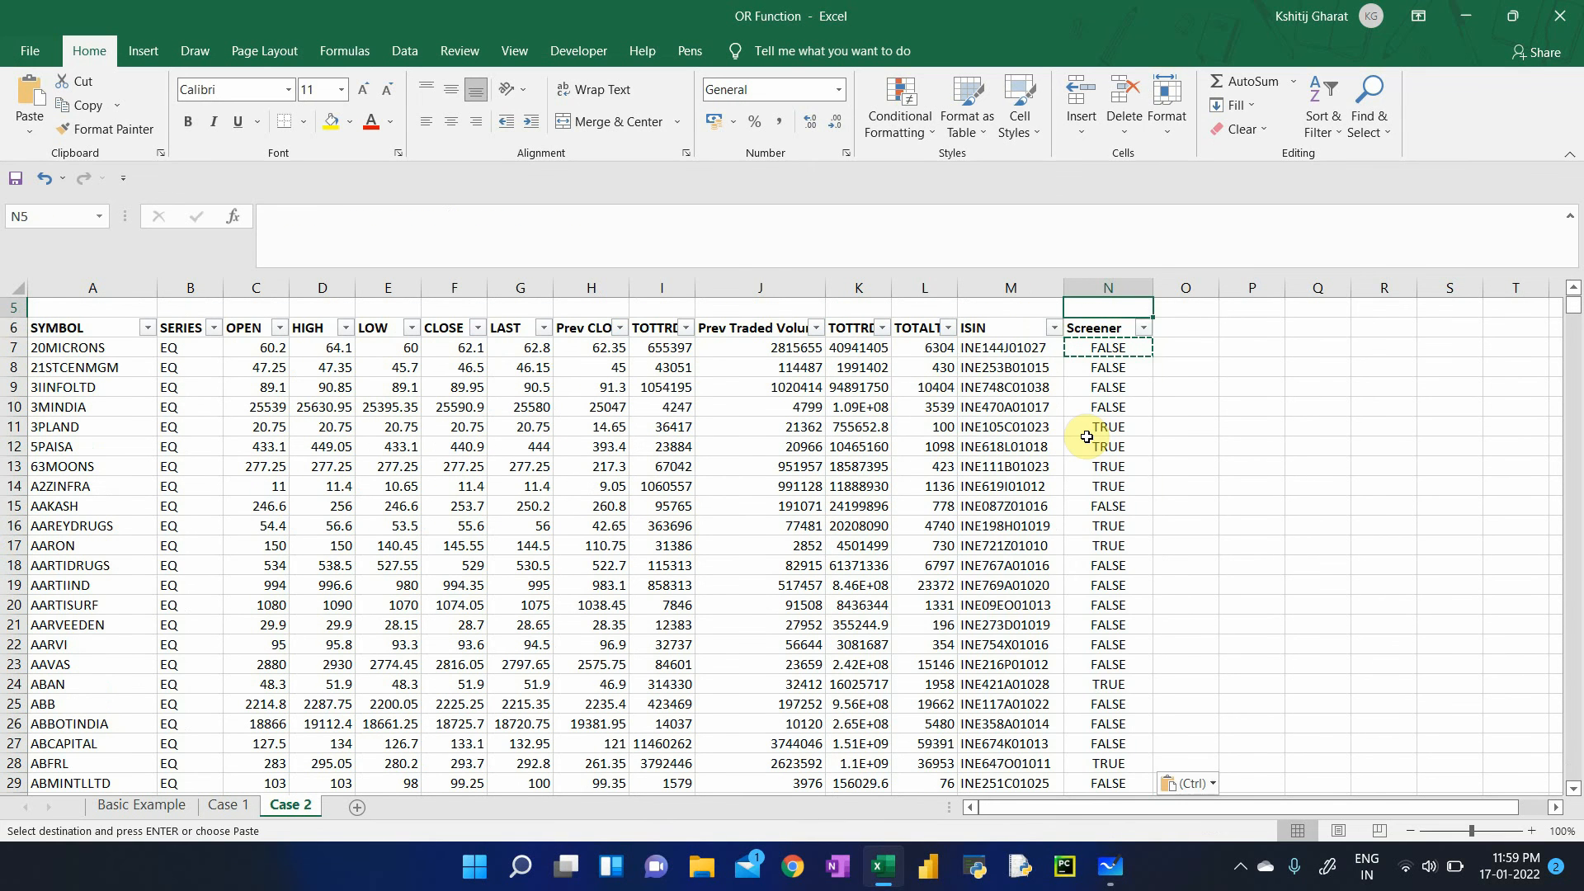
- Filter the Screener column to show only TRUE rows
{"action": "key", "text": "Down"}
{"action": "key", "text": "alt+Down"}
{"action": "key", "text": "Down"}
{"action": "key", "text": "Down"}
{"action": "key", "text": "Down"}
{"action": "key", "text": "Down"}
{"action": "key", "text": "Down"}
{"action": "key", "text": "Down"}
{"action": "key", "text": "Down"}
{"action": "key", "text": "Down"}
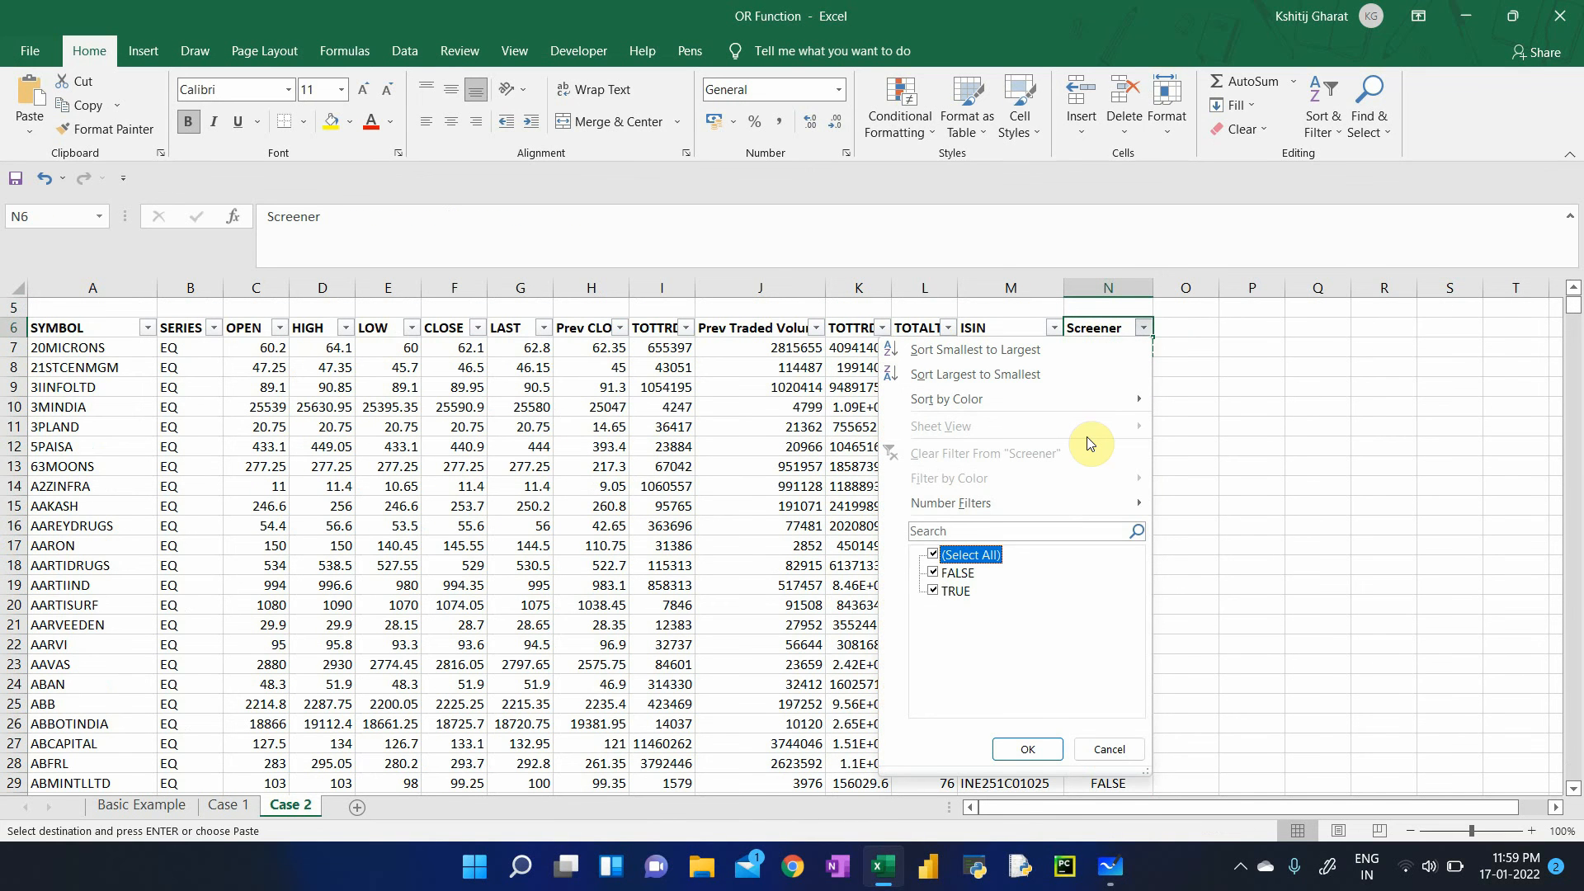
{"action": "key", "text": "Down"}
{"action": "key", "text": "space"}
{"action": "key", "text": "Return"}
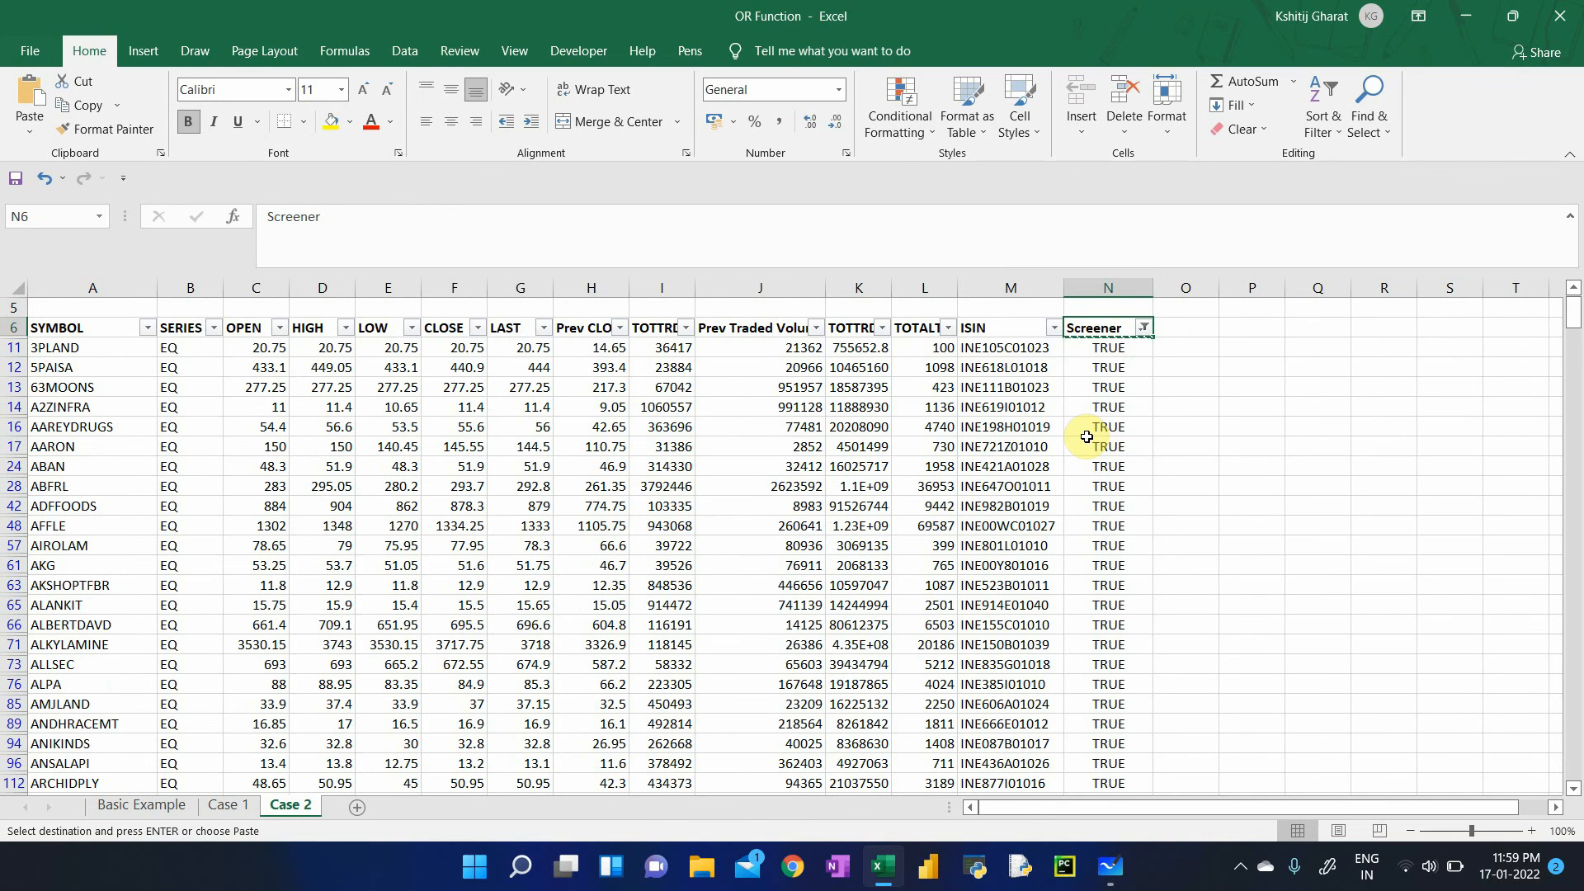
- Select the filtered Screener results down to the last row to check their count, and return to the Case 1 sheet
{"action": "key", "text": "ctrl+shift+Down"}
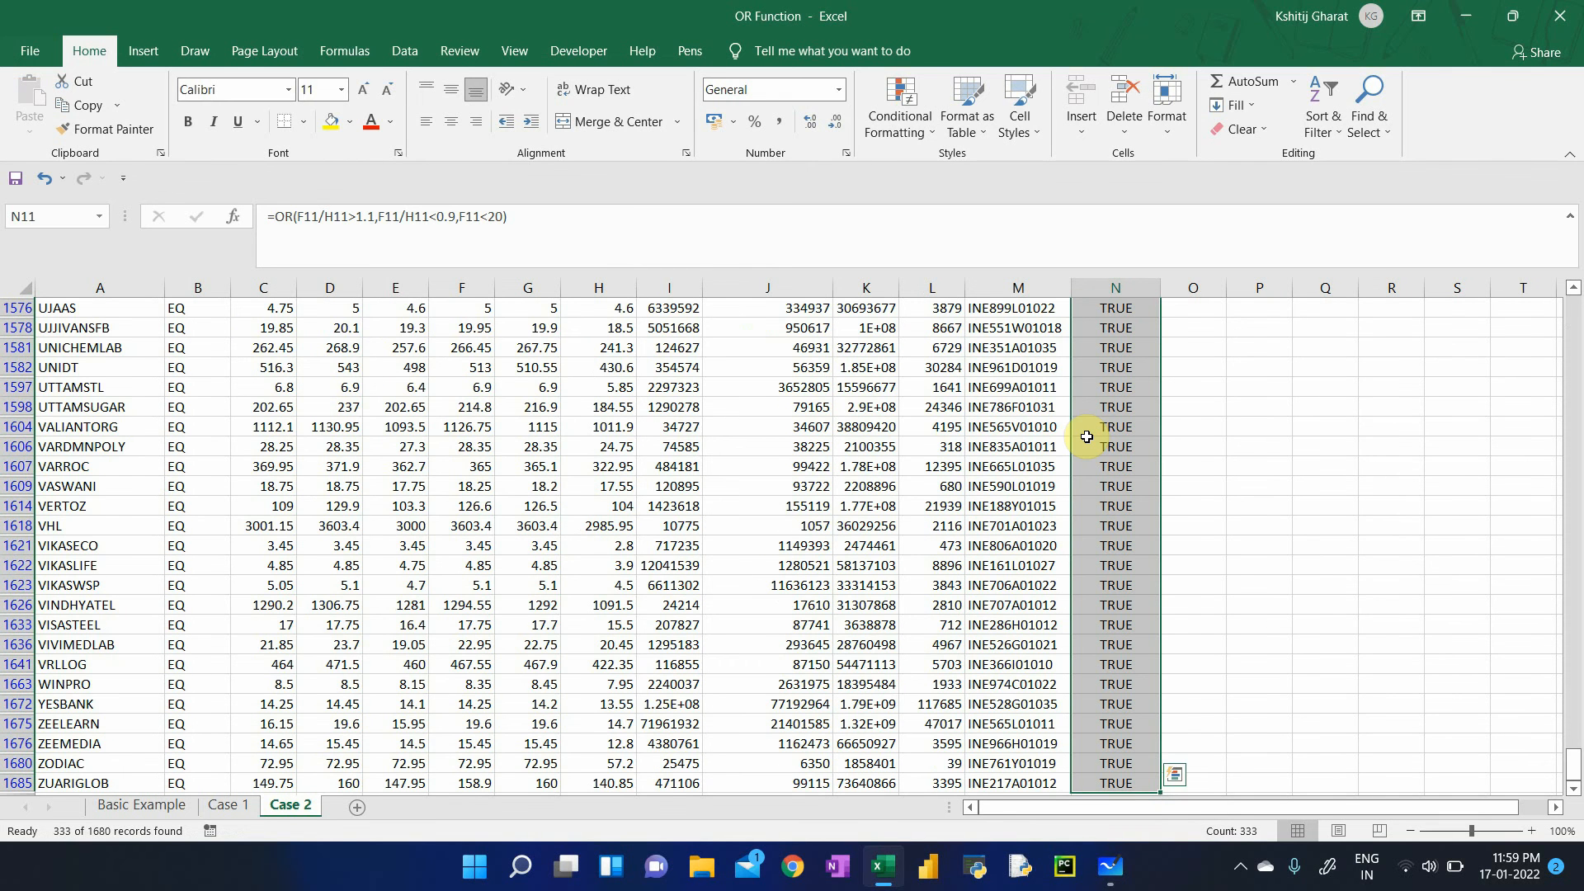
{"action": "key", "text": "ctrl+Up"}
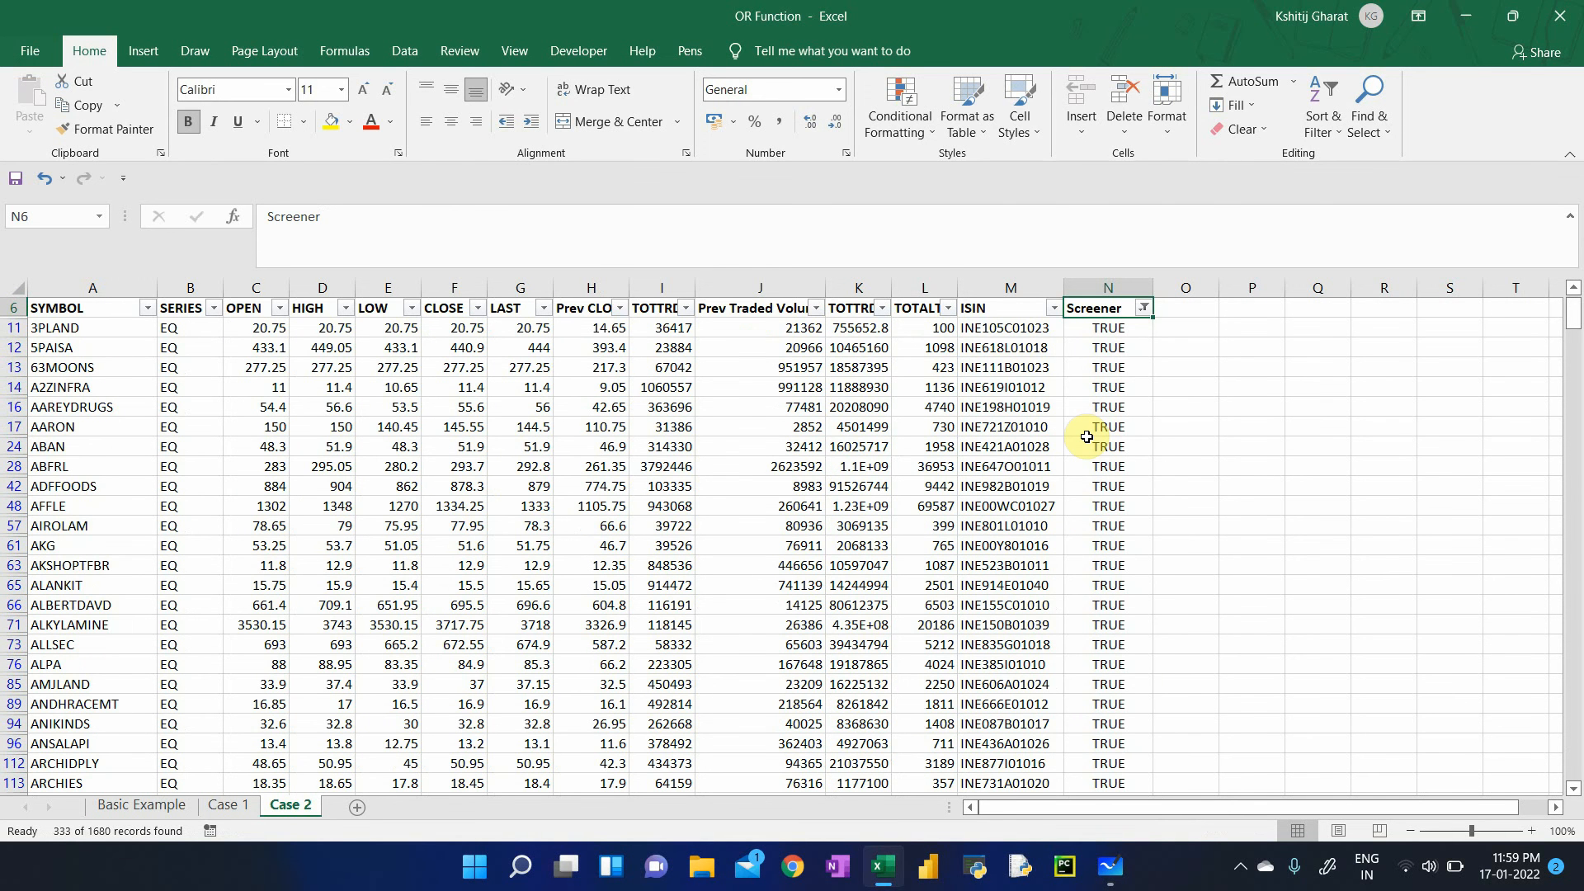
{"action": "key", "text": "ctrl+Up"}
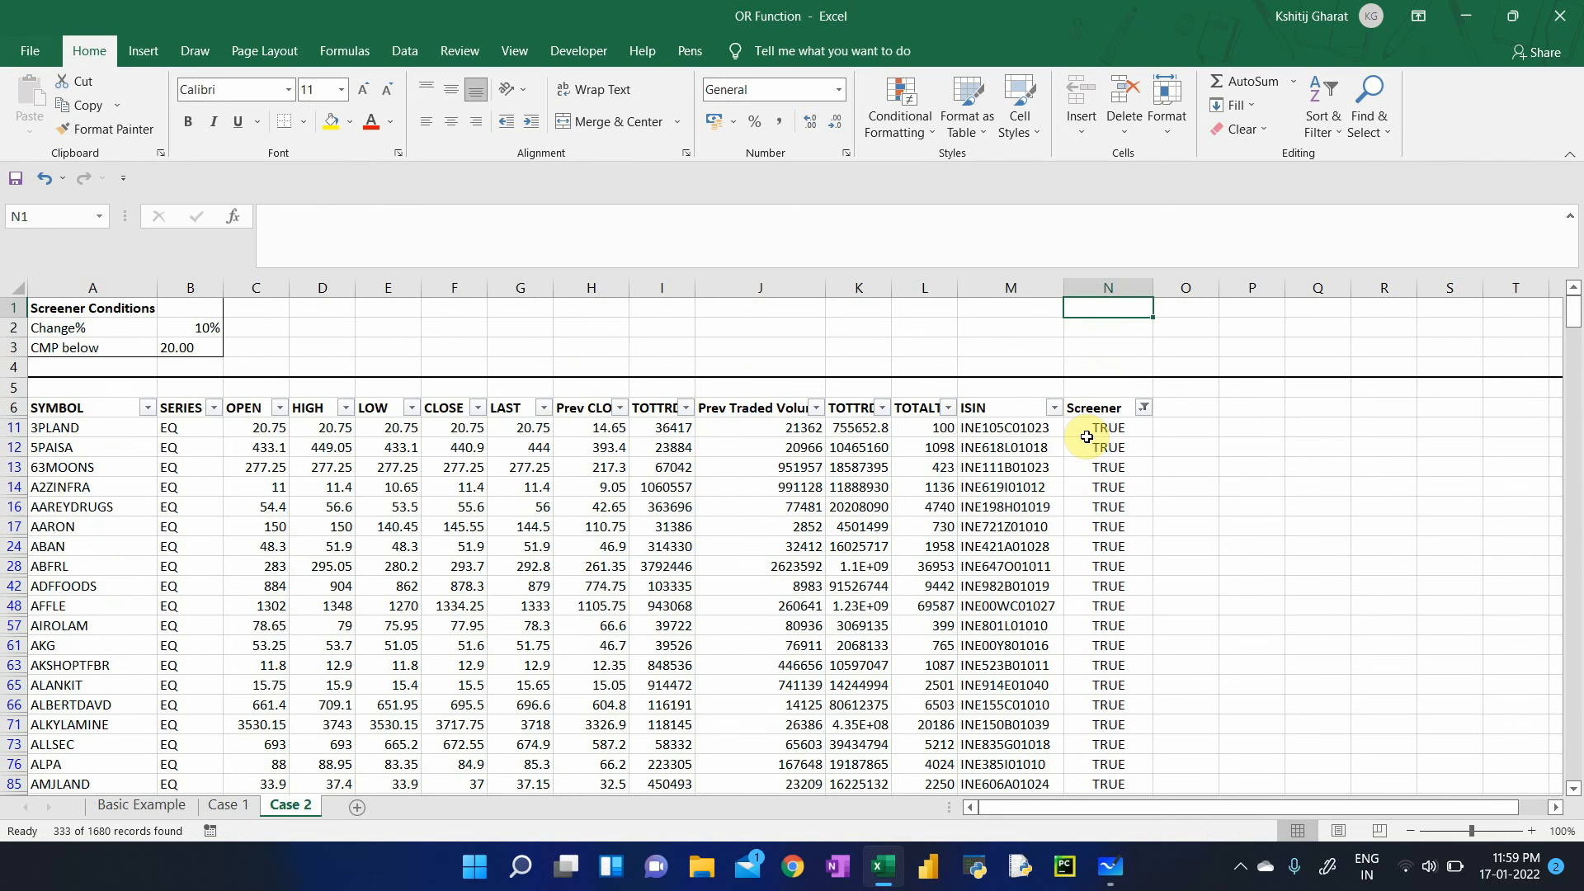
{"action": "key", "text": "ctrl+Page_Up"}
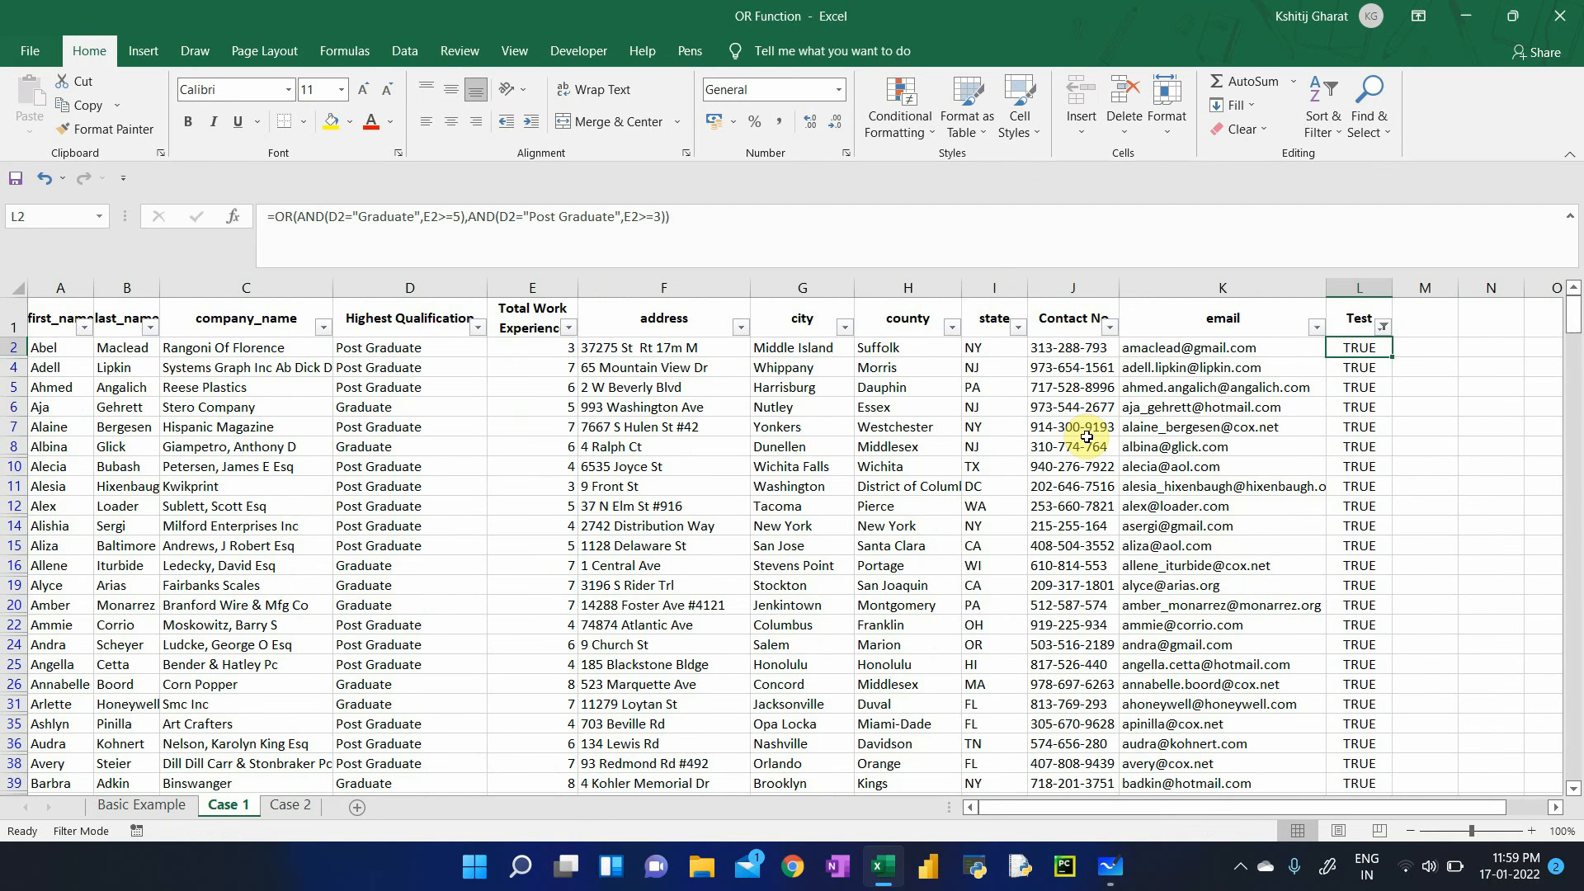